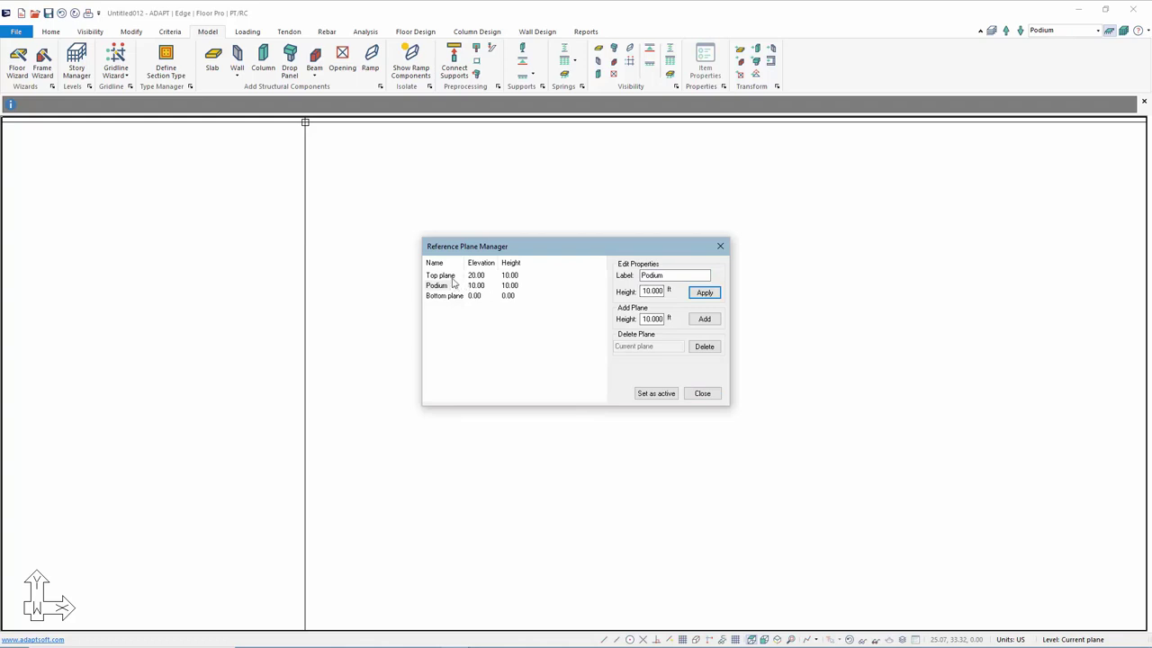
- Rename the top reference plane as Plane 2 and add three more planes above it, each with a height of 10 ft
left_click(441, 275)
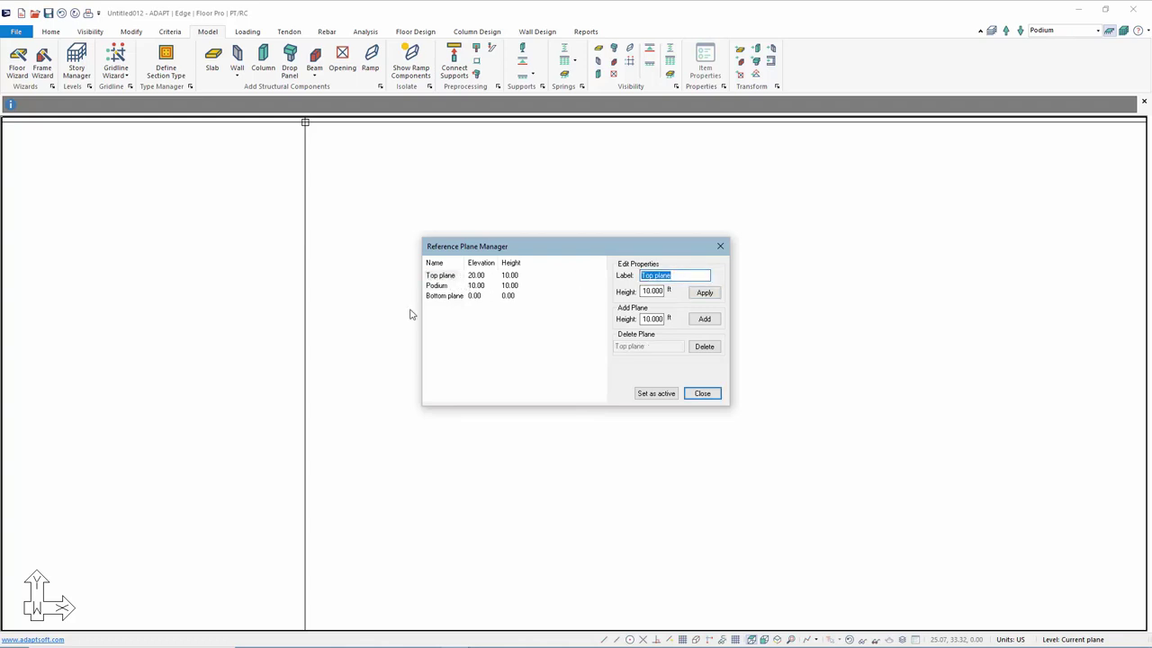
type("Plane 2")
left_click(705, 293)
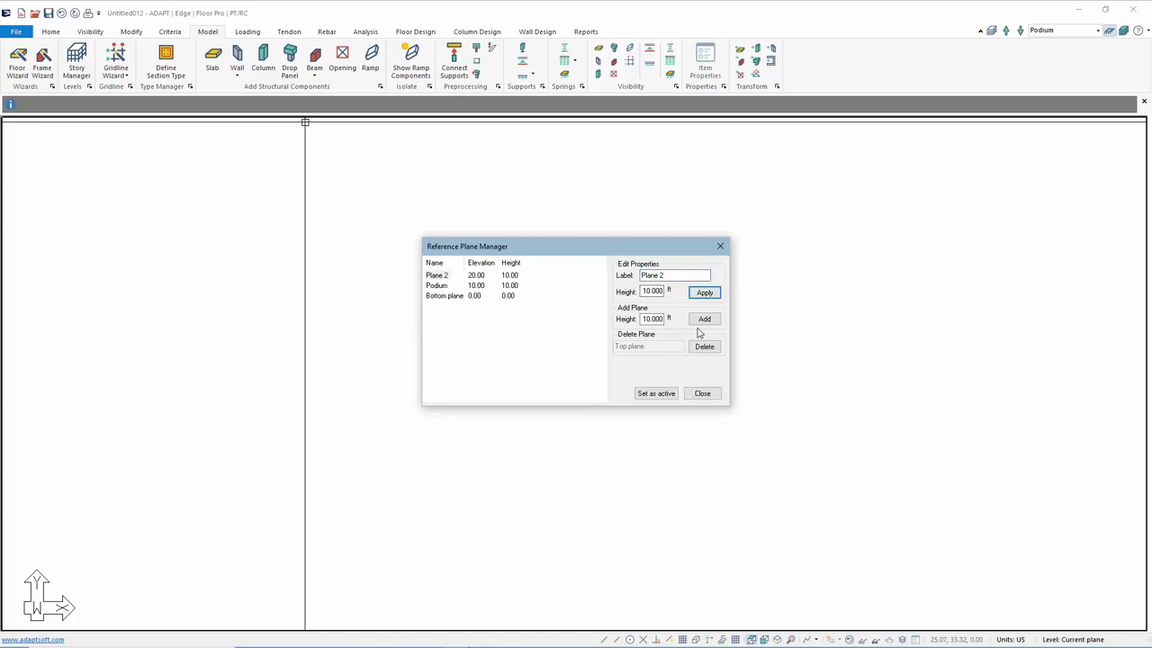
left_click(704, 320)
left_click(705, 320)
left_click(704, 319)
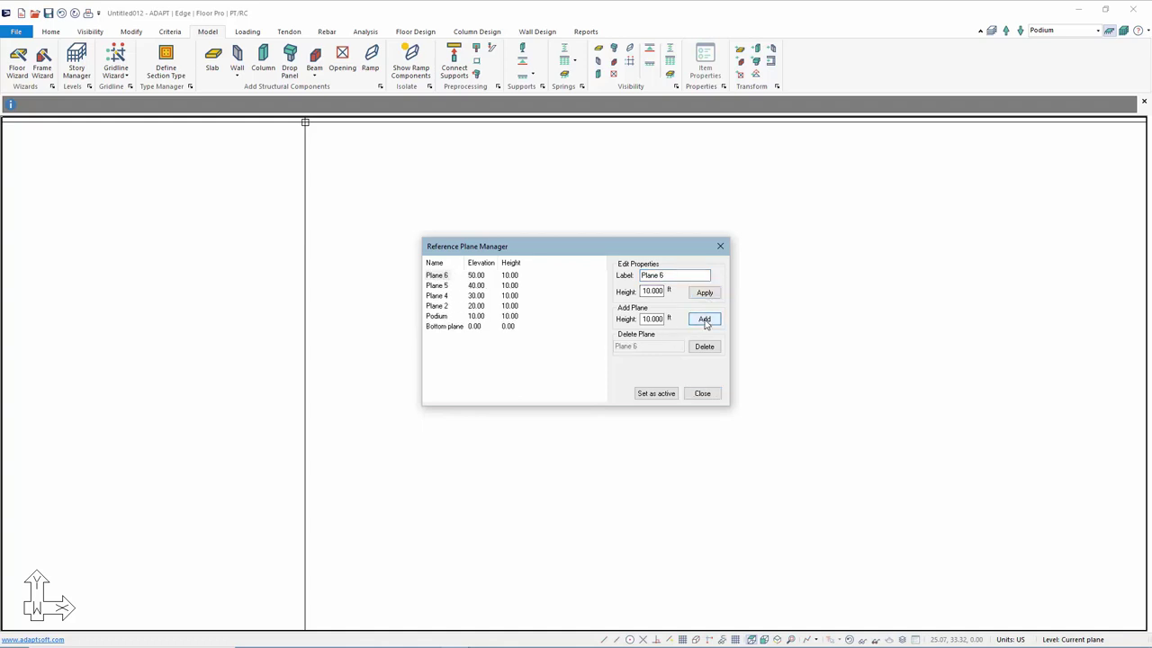
- Rename the reference plane at 30 ft elevation as Plane 3 and the one at 40 ft as Plane 4
left_click(437, 295)
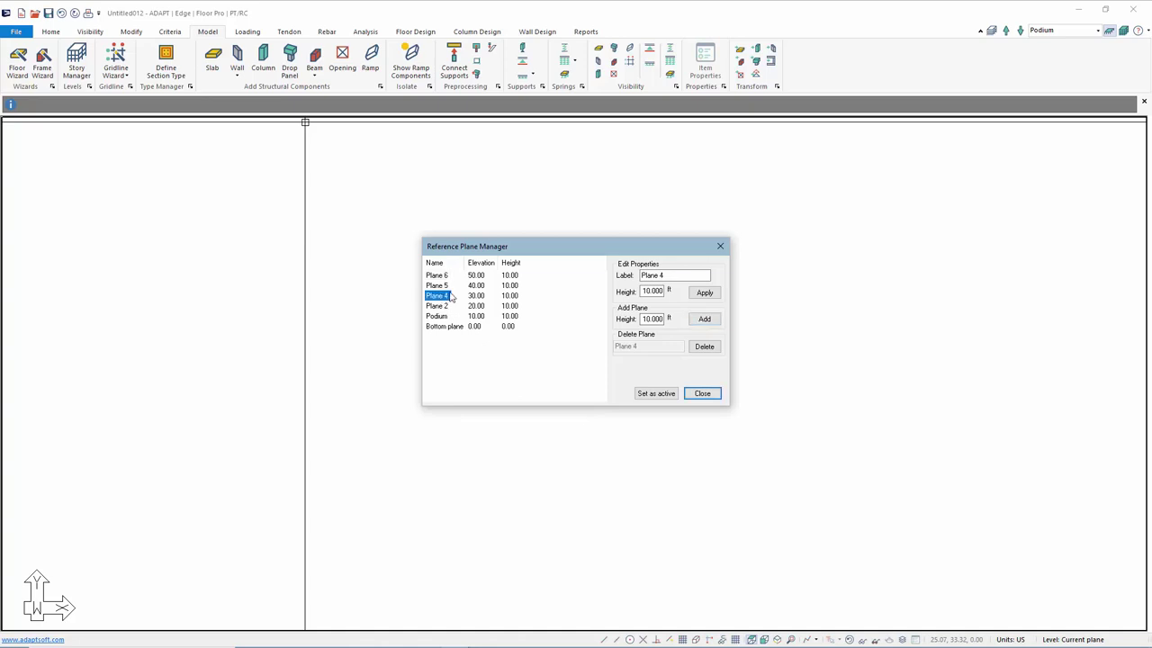
left_click(689, 276)
type("3")
left_click(705, 293)
left_click(433, 285)
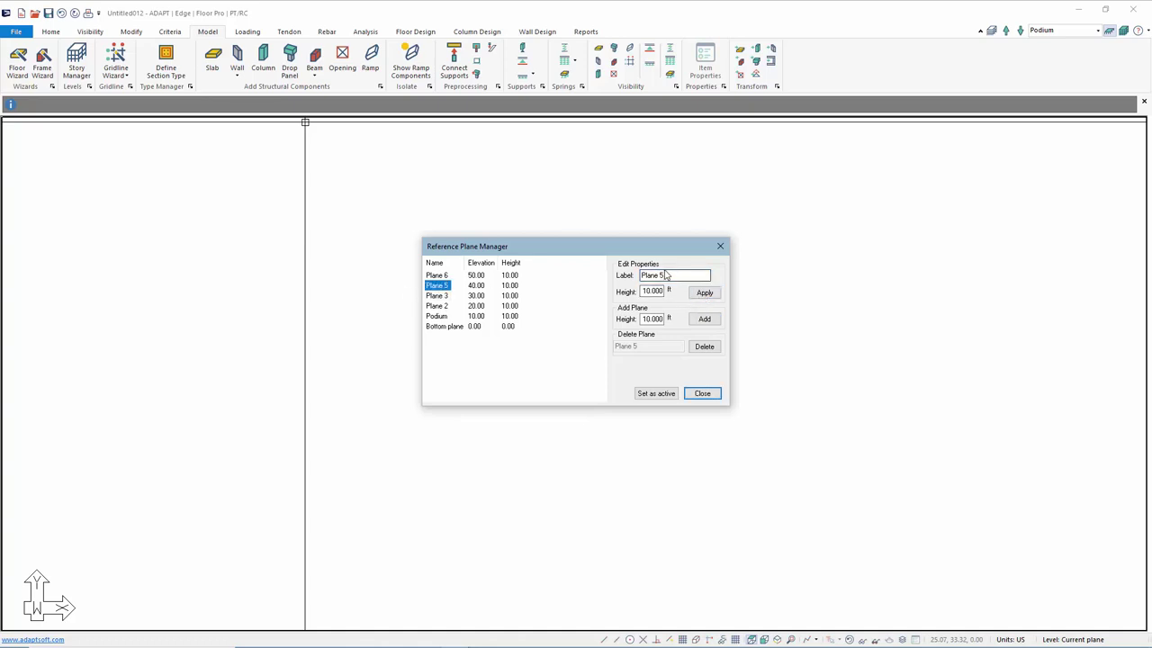
left_click(664, 276)
type("4")
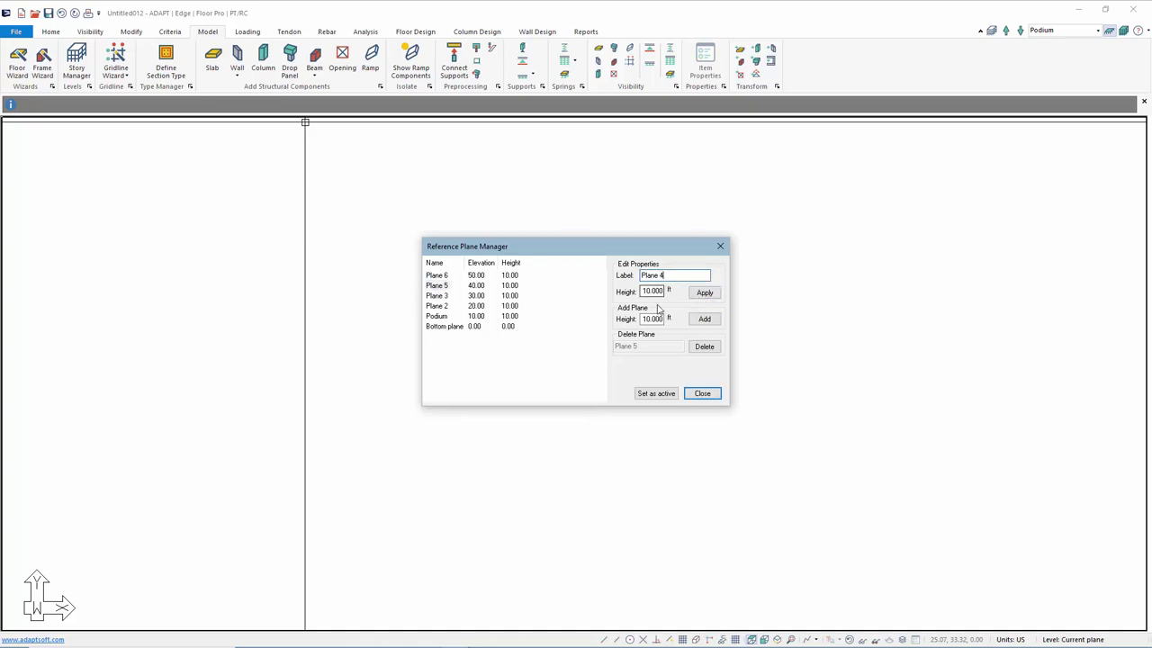
left_click(704, 294)
- Rename the uppermost reference plane as Plane 5 and close the Reference Plane Manager
left_click(440, 276)
left_click(688, 276)
type("5")
left_click(700, 293)
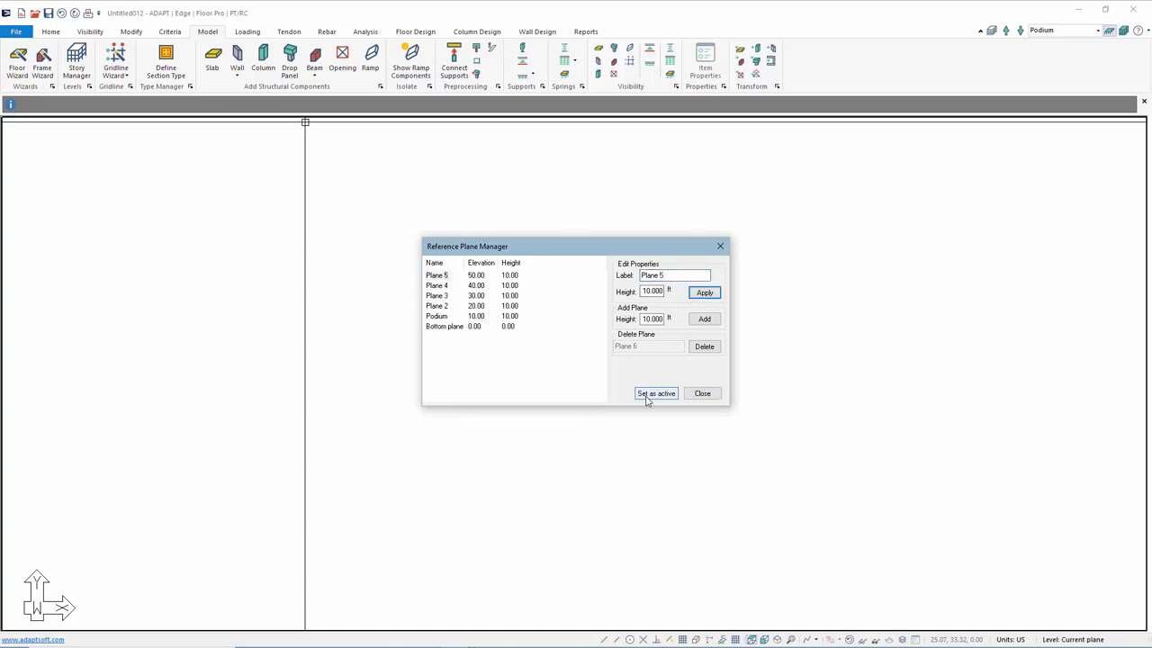
left_click(702, 393)
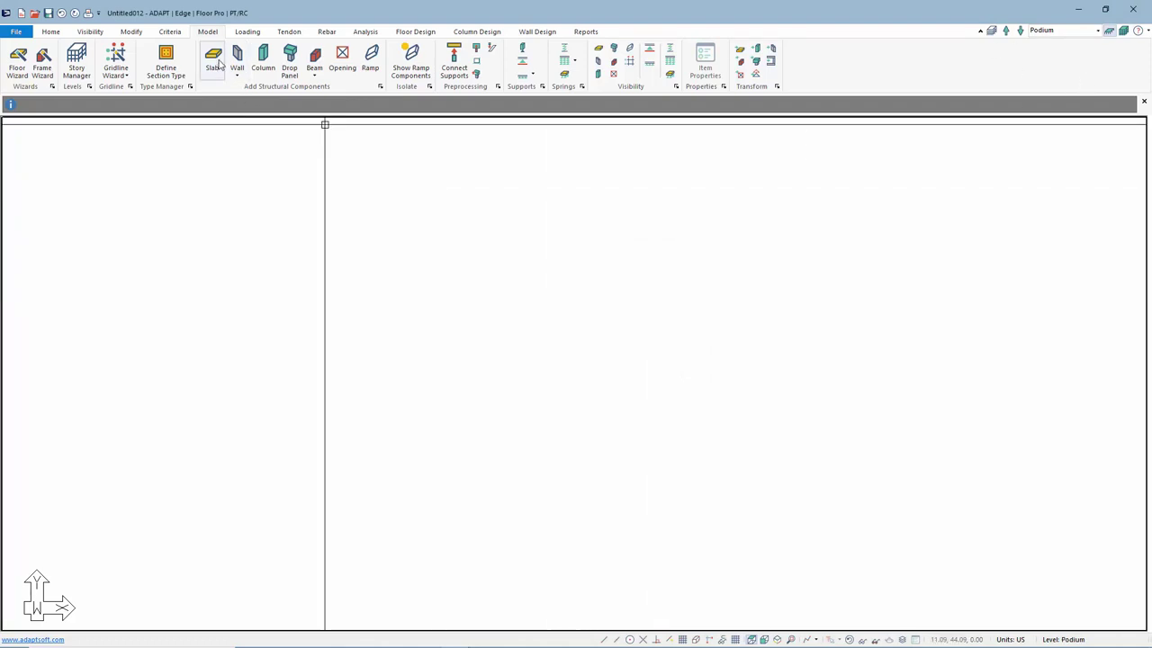
- Start the Floor Wizard with 3 spans in the X-direction and 5 spans of 34 ft in the Y-direction
left_click(366, 32)
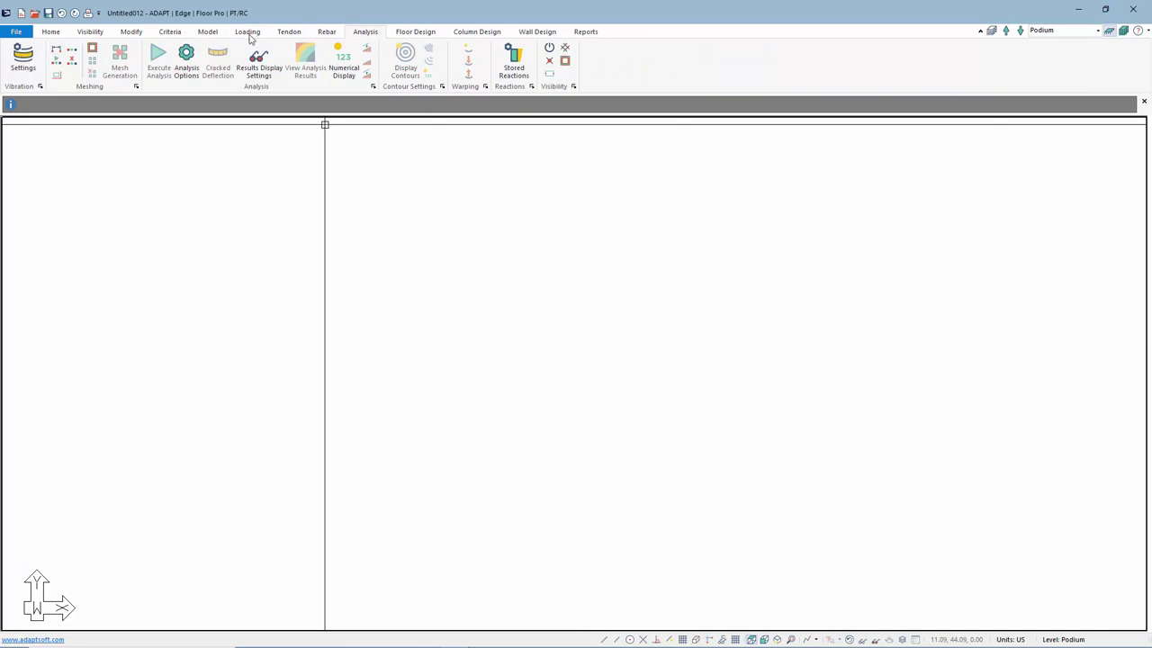
left_click(209, 33)
left_click(17, 63)
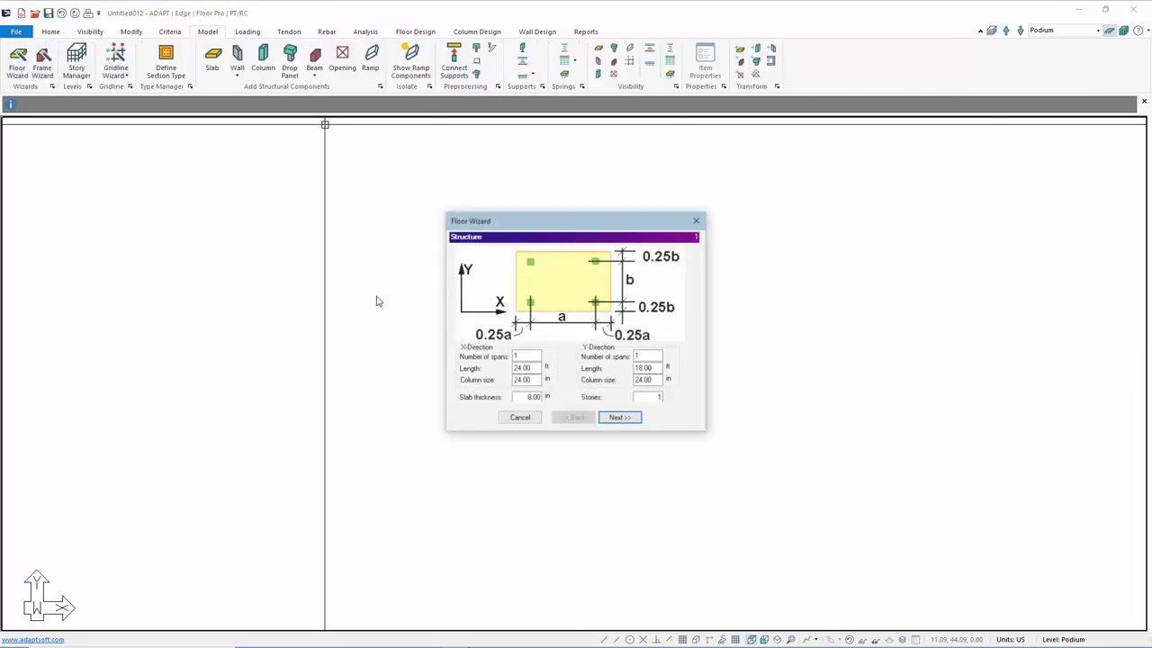
double_click(527, 357)
type("3")
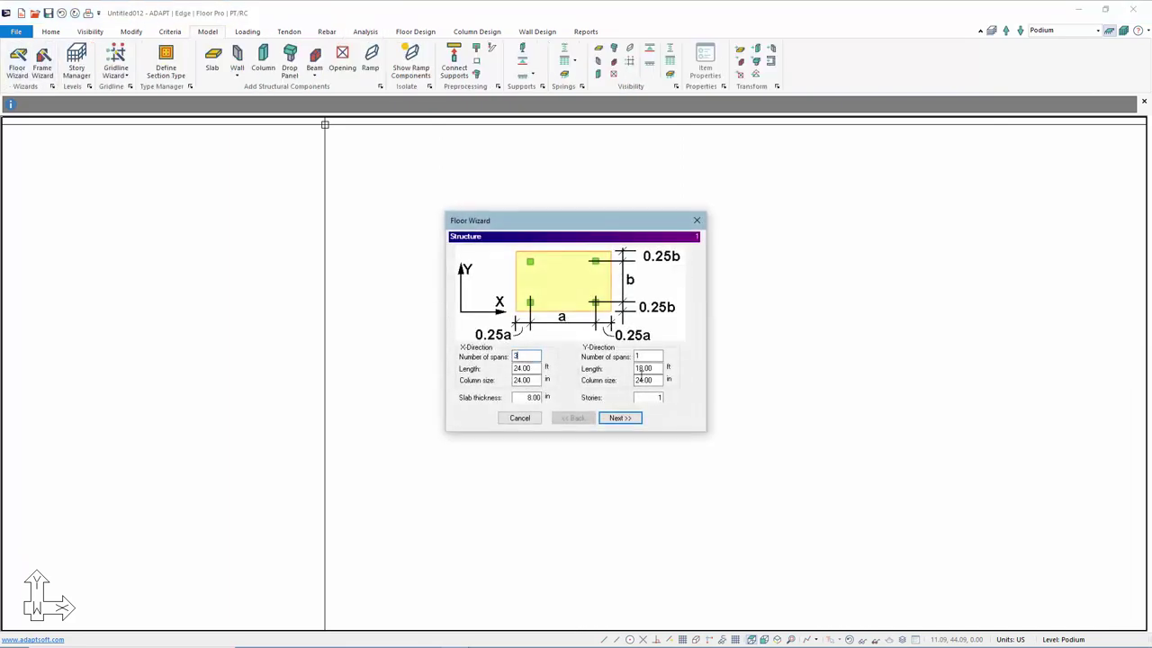
left_click(646, 357)
key("BackSpace")
type("5")
key("Tab")
type("34")
- Set the X-direction span length to 32 ft and slab thickness to 12 in, and generate the floor with the default loading and remaining settings
double_click(523, 368)
type("32")
left_click(544, 397)
double_click(546, 397)
type("12")
left_click(632, 420)
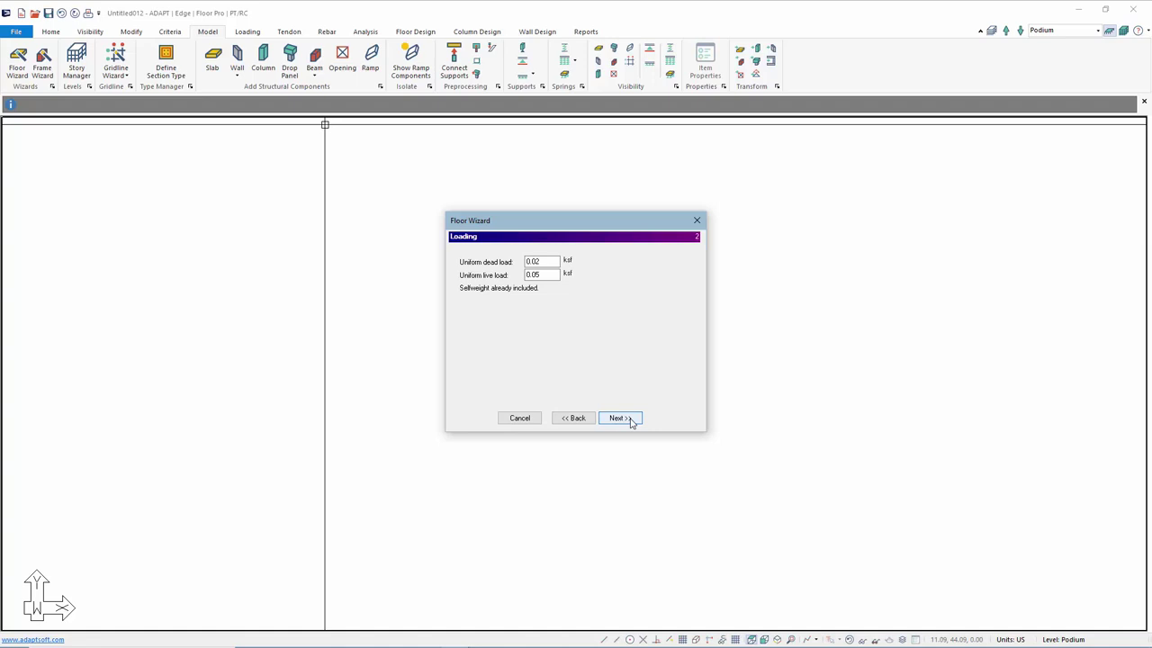
left_click(630, 418)
left_click(630, 418)
left_click(629, 418)
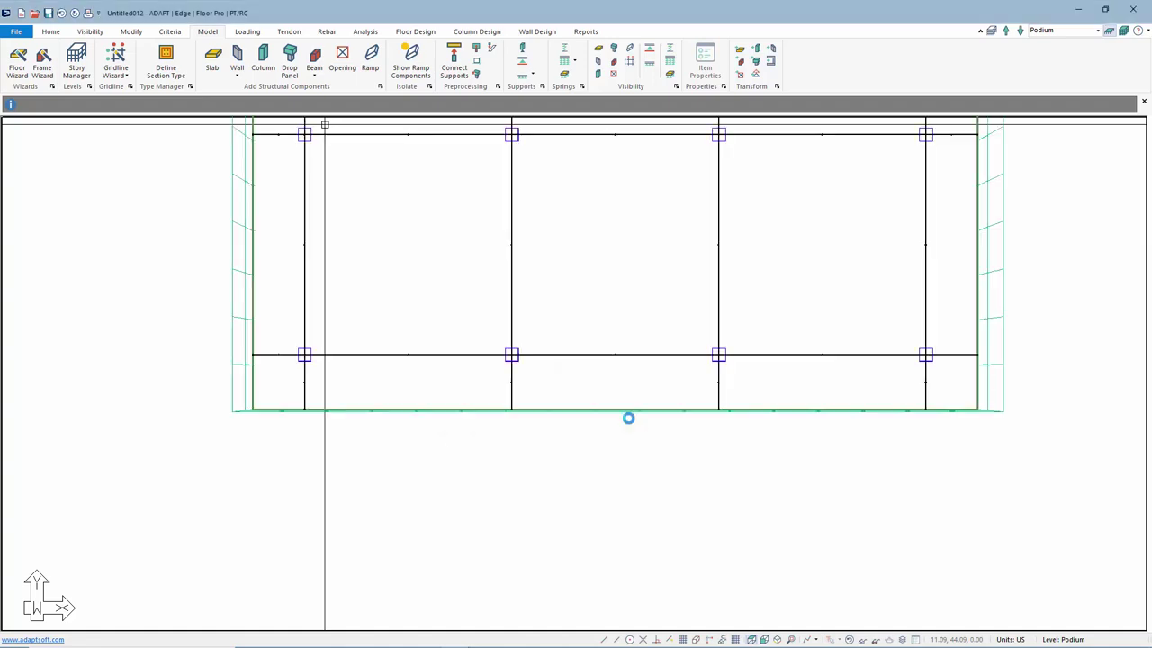
left_click(850, 640)
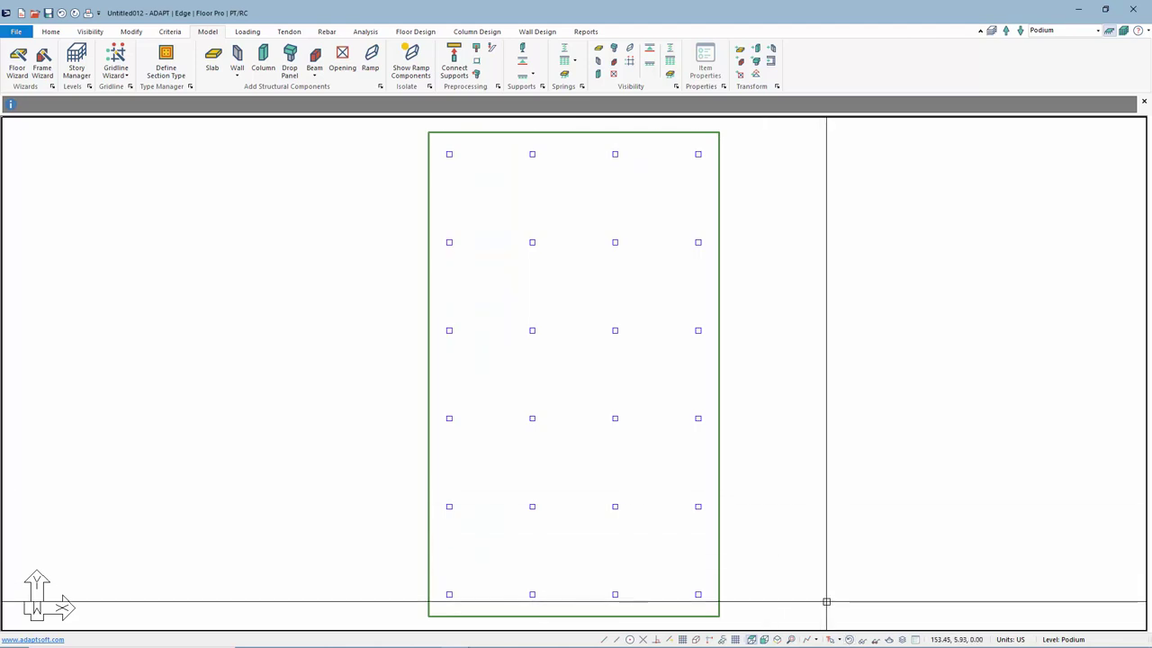
middle_click_drag(779, 516, 704, 502)
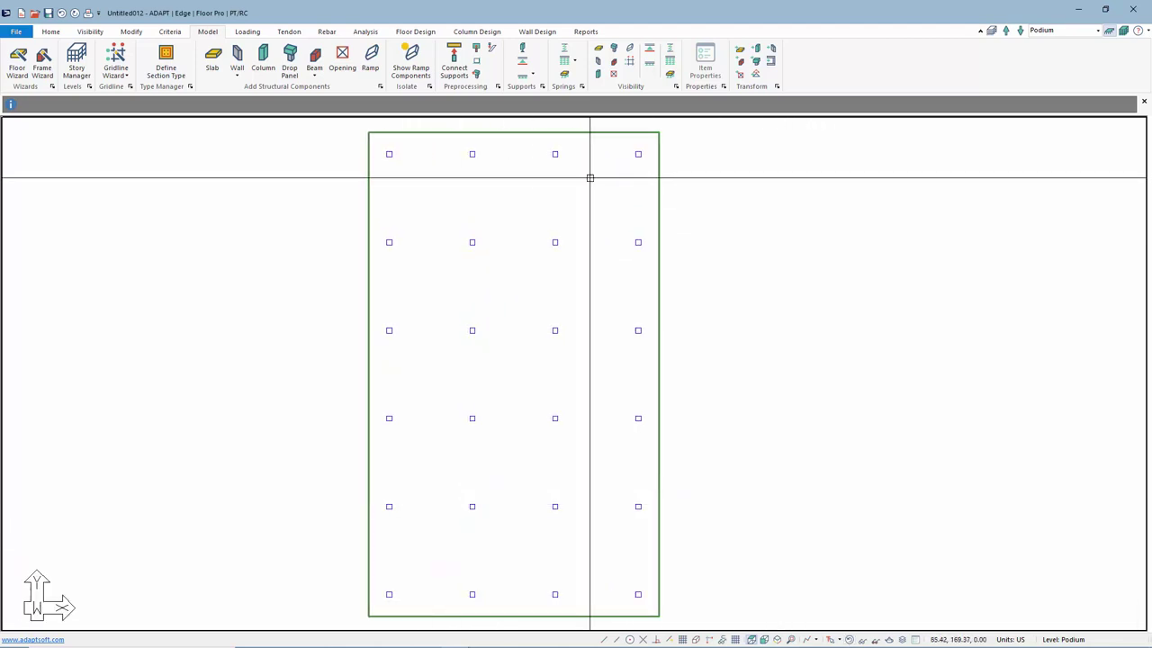
- Sketch five transverse wall lines and a perimeter outline over the floor plan with the annotation pen and clear the markup
left_click(844, 219)
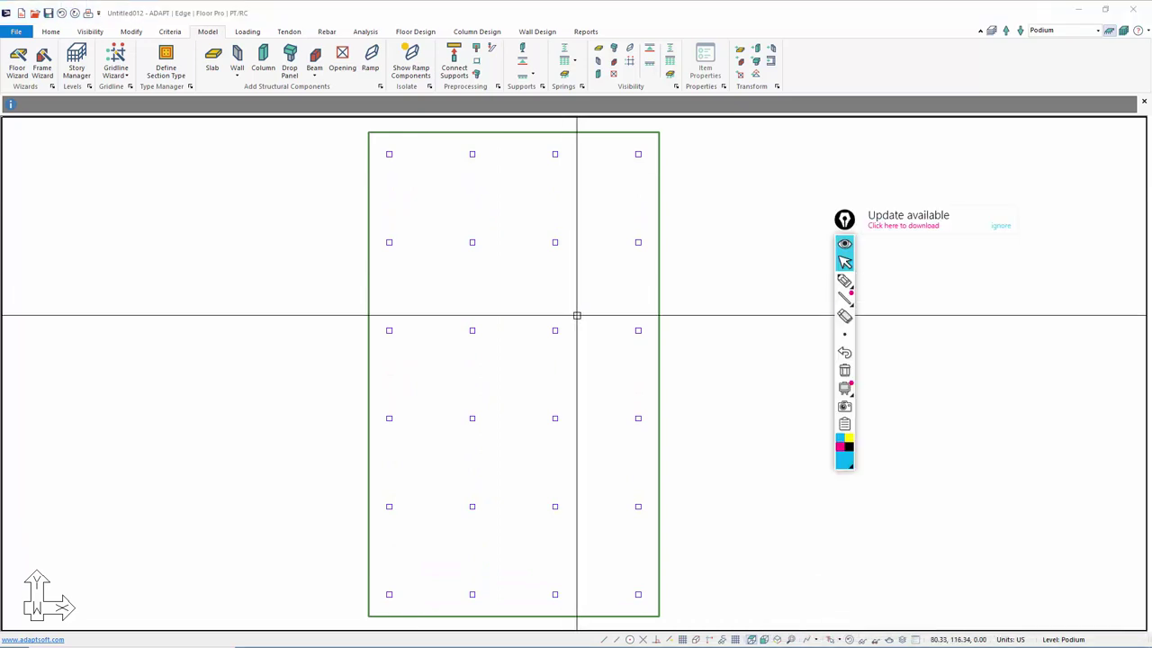
left_click(999, 227)
left_click(844, 280)
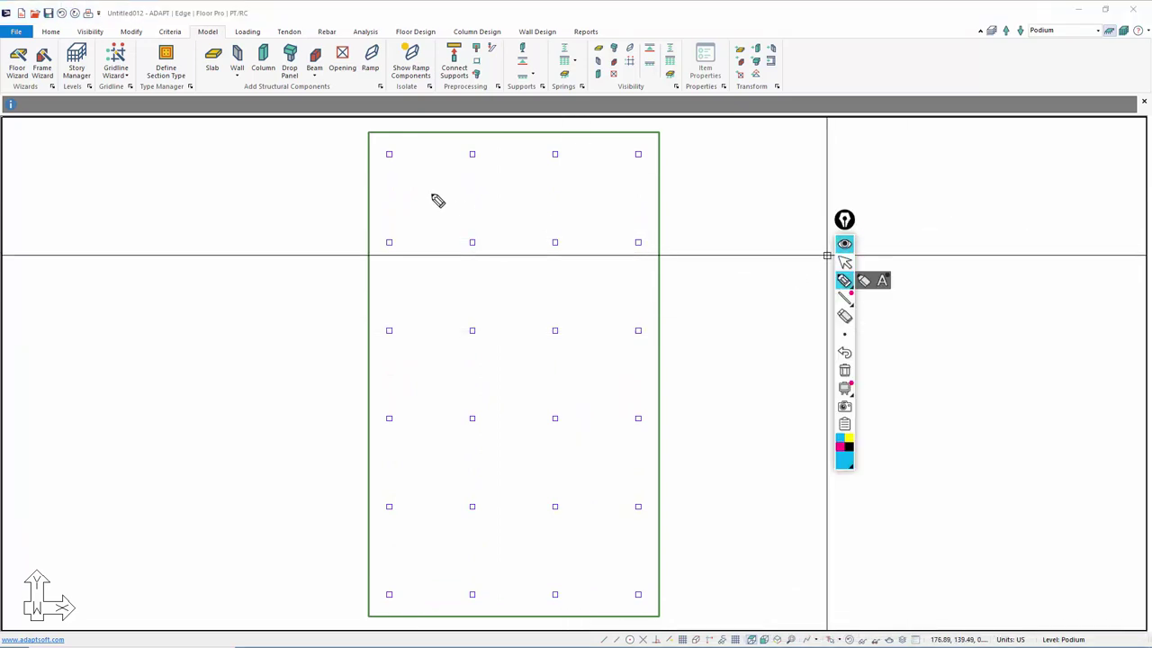
left_click_drag(423, 192, 589, 199)
left_click_drag(423, 290, 575, 287)
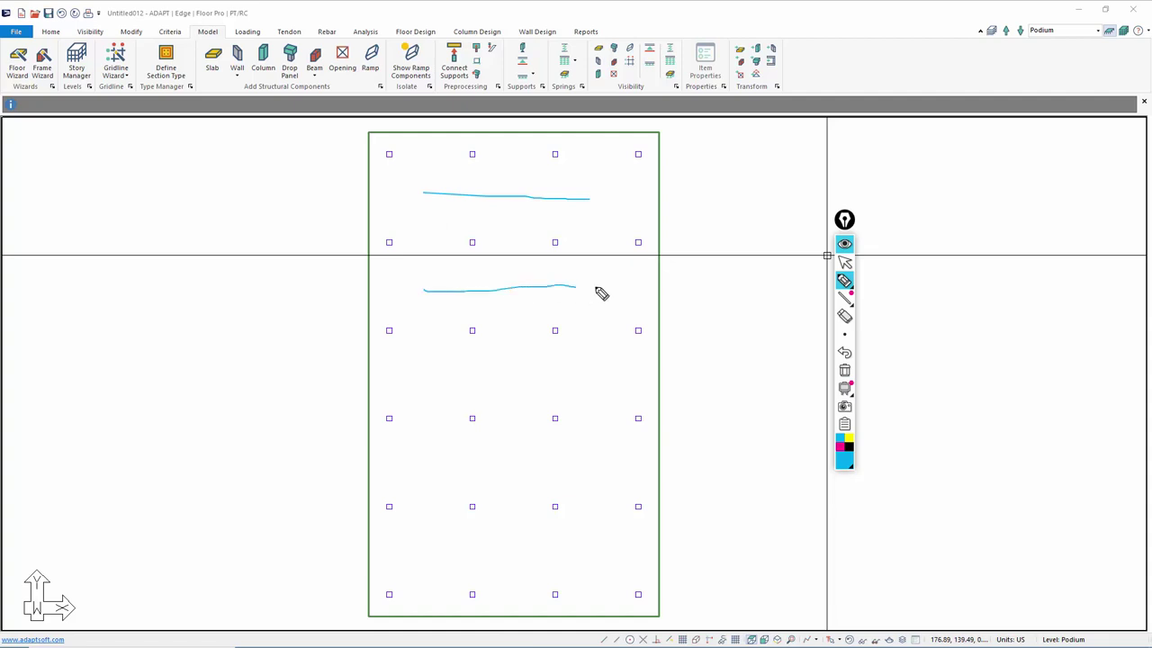
left_click_drag(423, 381, 585, 383)
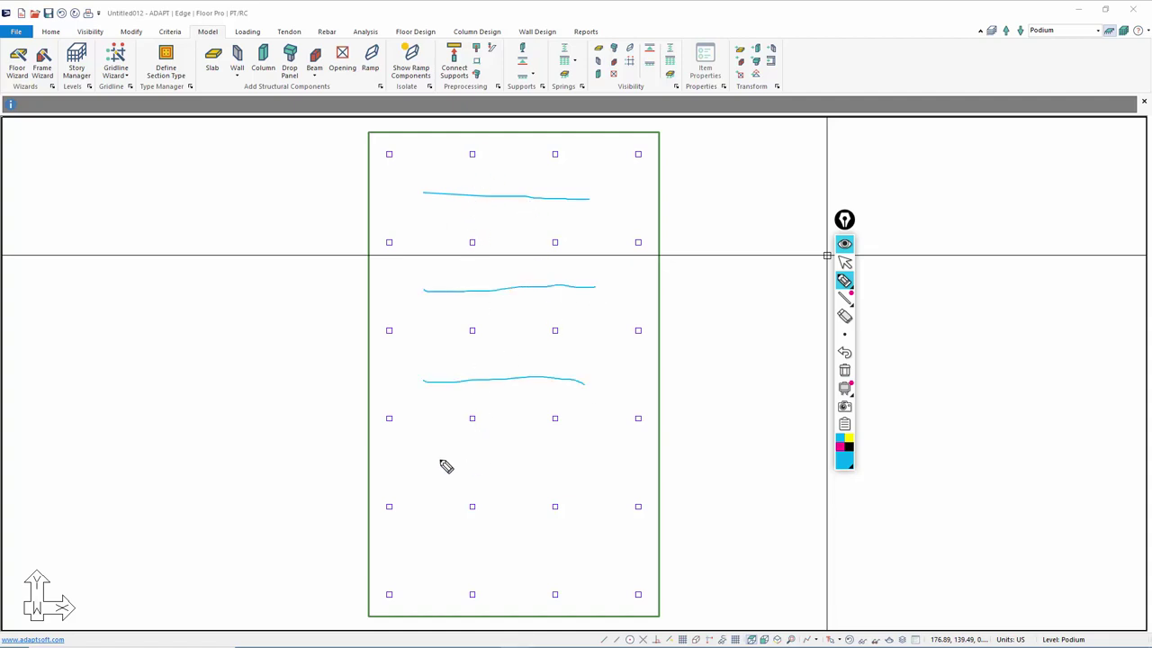
left_click_drag(429, 462, 571, 466)
left_click_drag(435, 554, 604, 543)
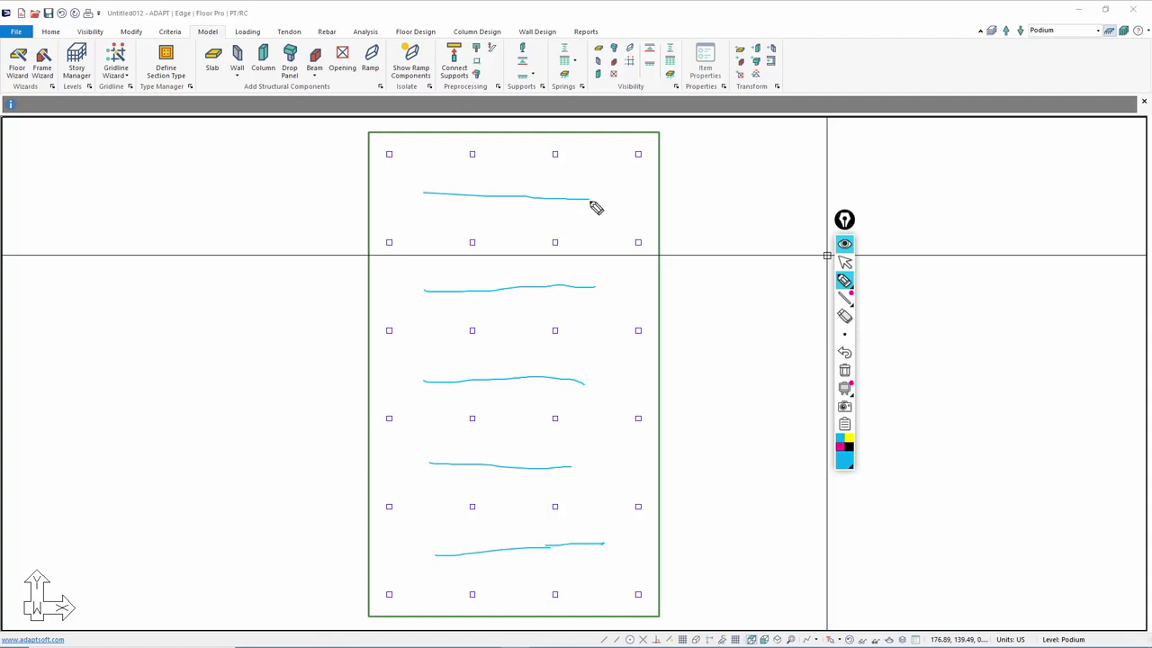
mouse_move(593, 179)
left_mouse_down()
mouse_move(589, 325)
mouse_move(614, 559)
mouse_move(440, 568)
mouse_move(429, 559)
mouse_move(415, 206)
mouse_move(438, 191)
mouse_move(620, 199)
left_mouse_up()
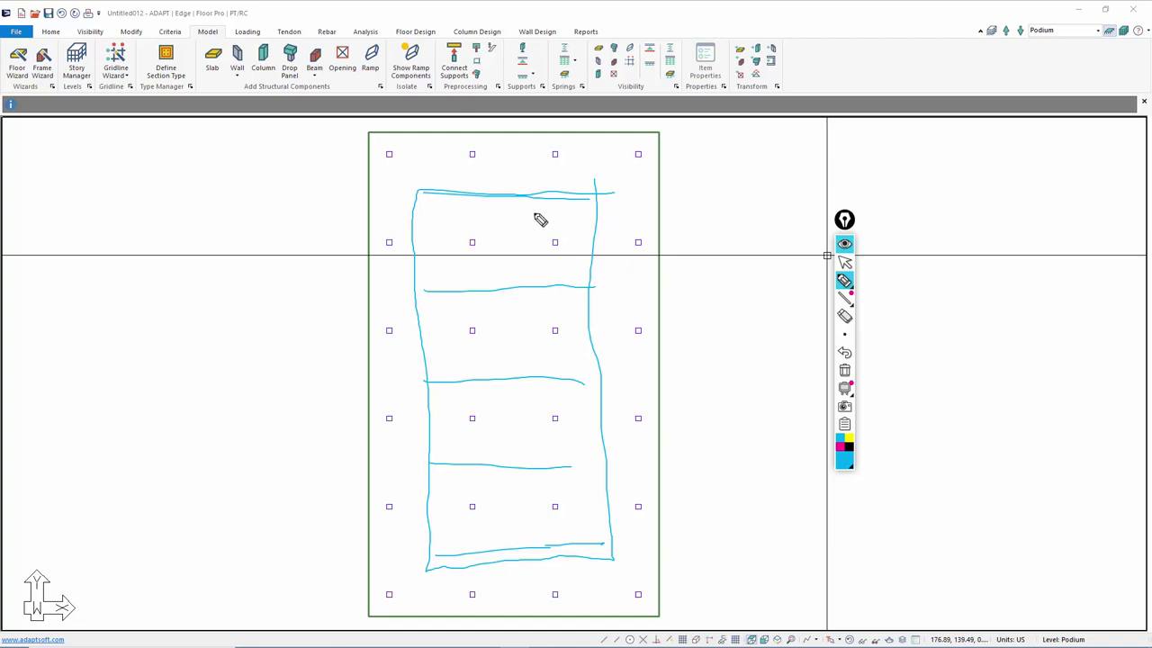
left_click(845, 371)
left_click(844, 261)
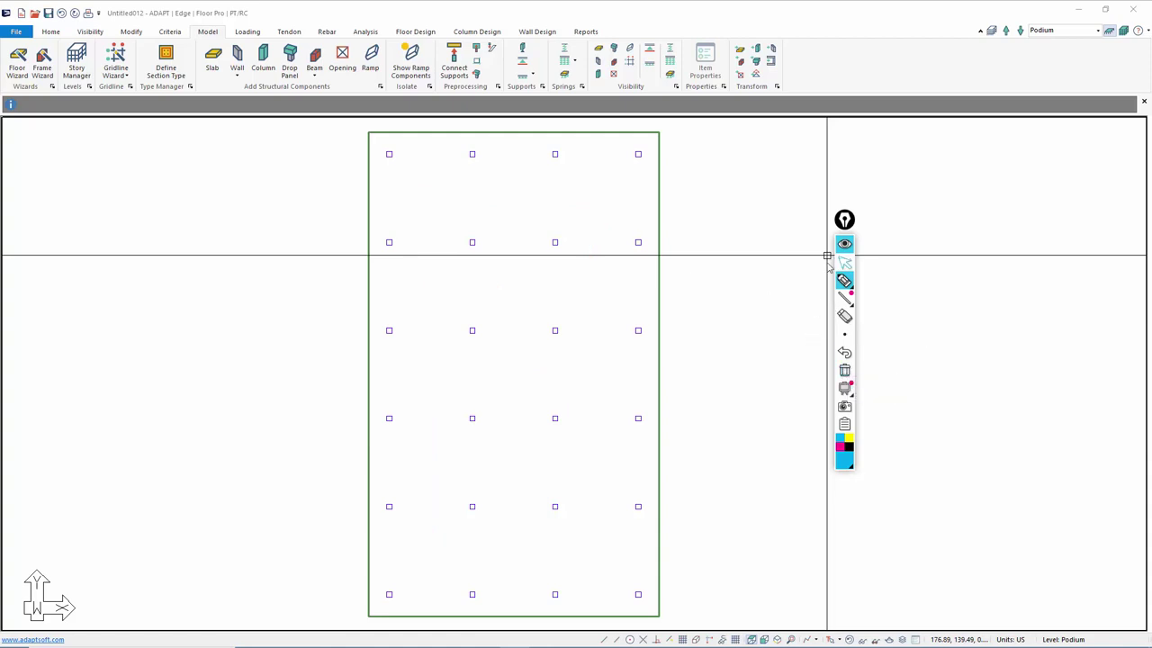
- Switch the model to multi-level mode and make Plane 2 the active level
left_click(1123, 32)
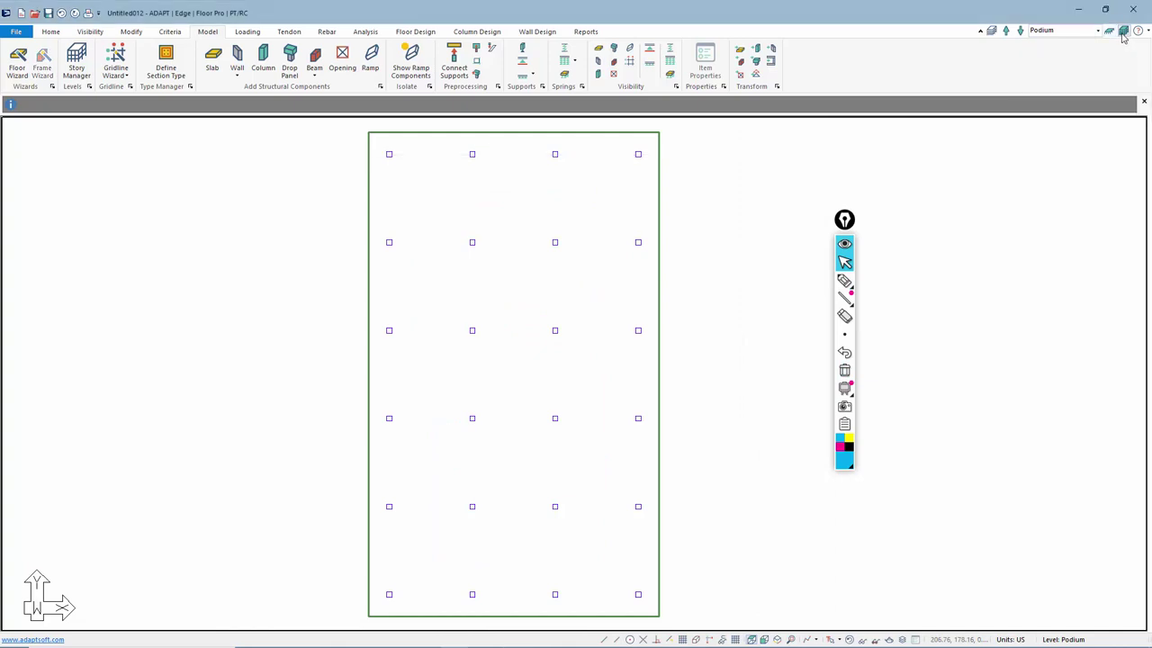
left_click(1005, 31)
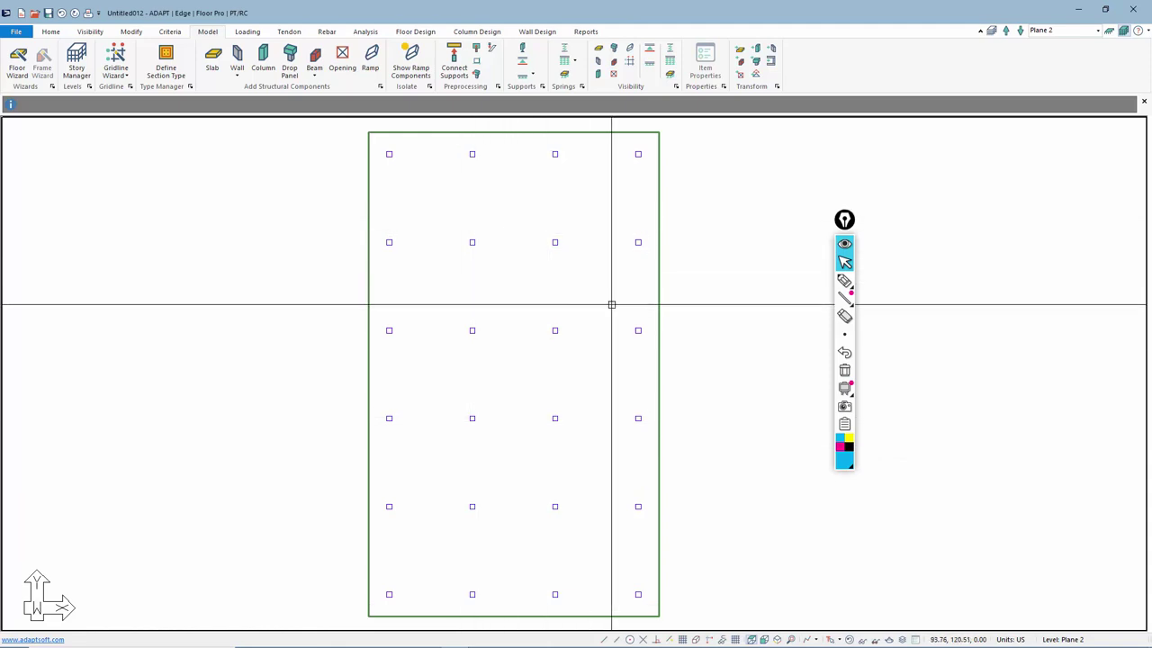
scroll(633, 282, "down", 1)
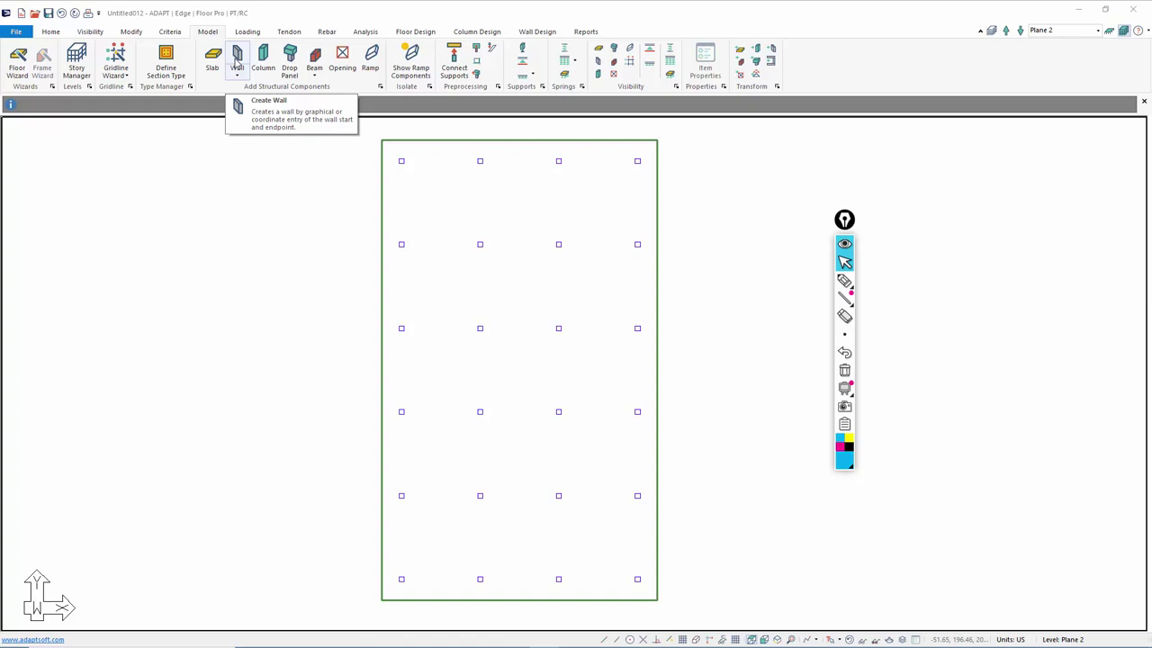
- Draw a horizontal wall across the uppermost bay of the plan on Plane 2, using orthogonal snapping
left_click(238, 63)
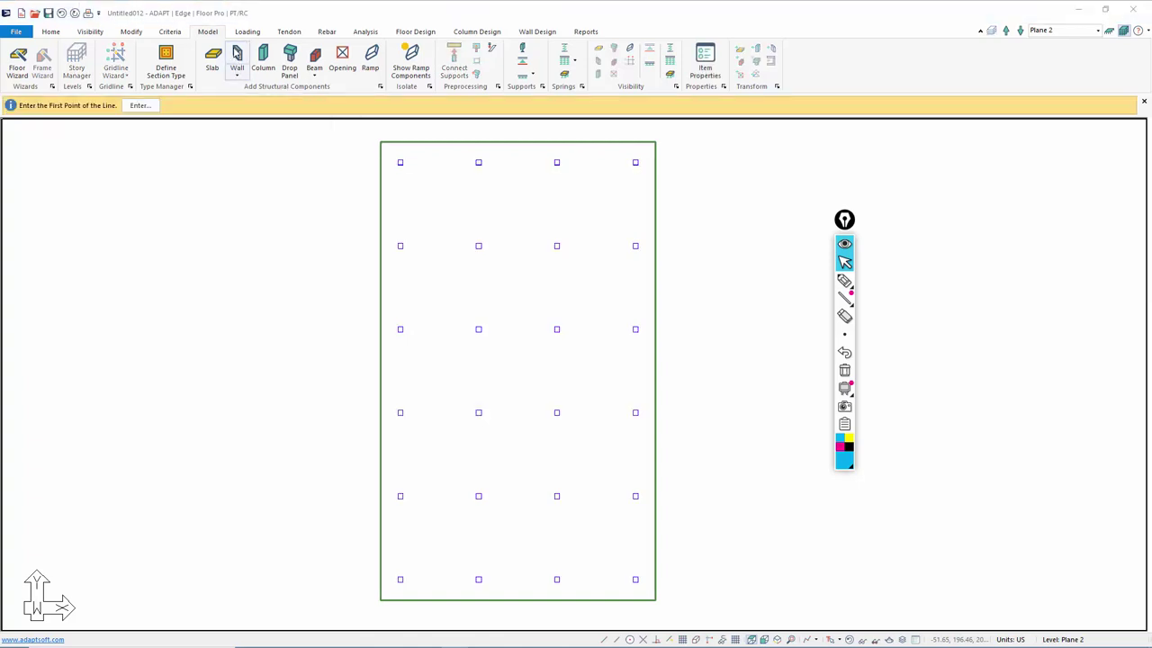
left_click(706, 65)
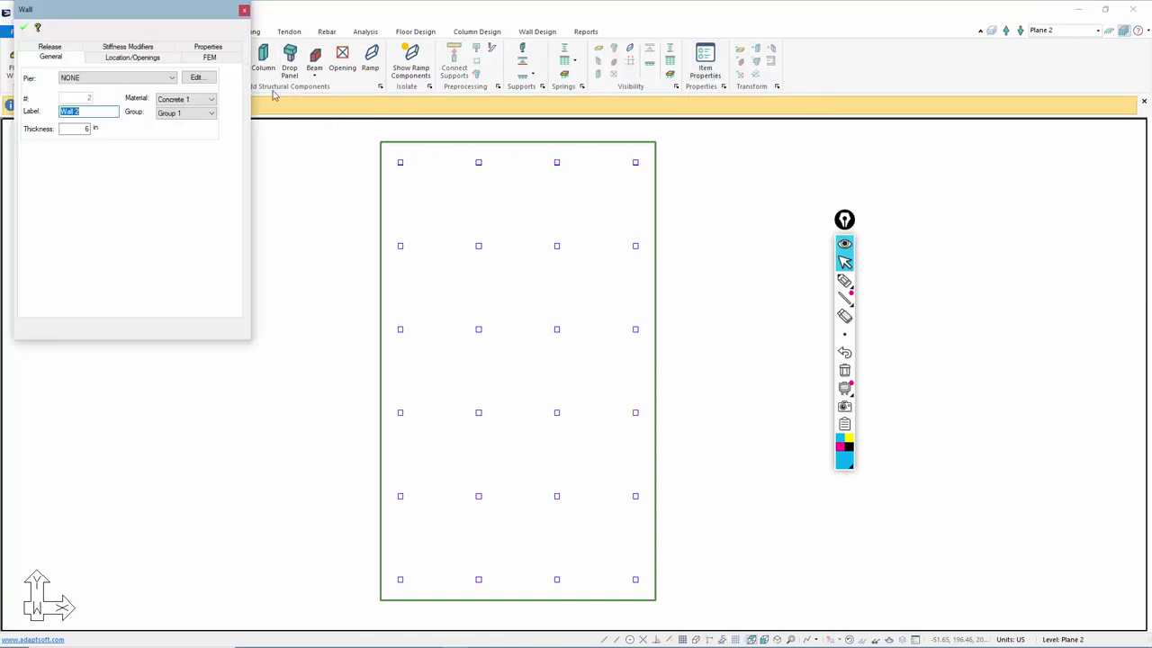
double_click(86, 128)
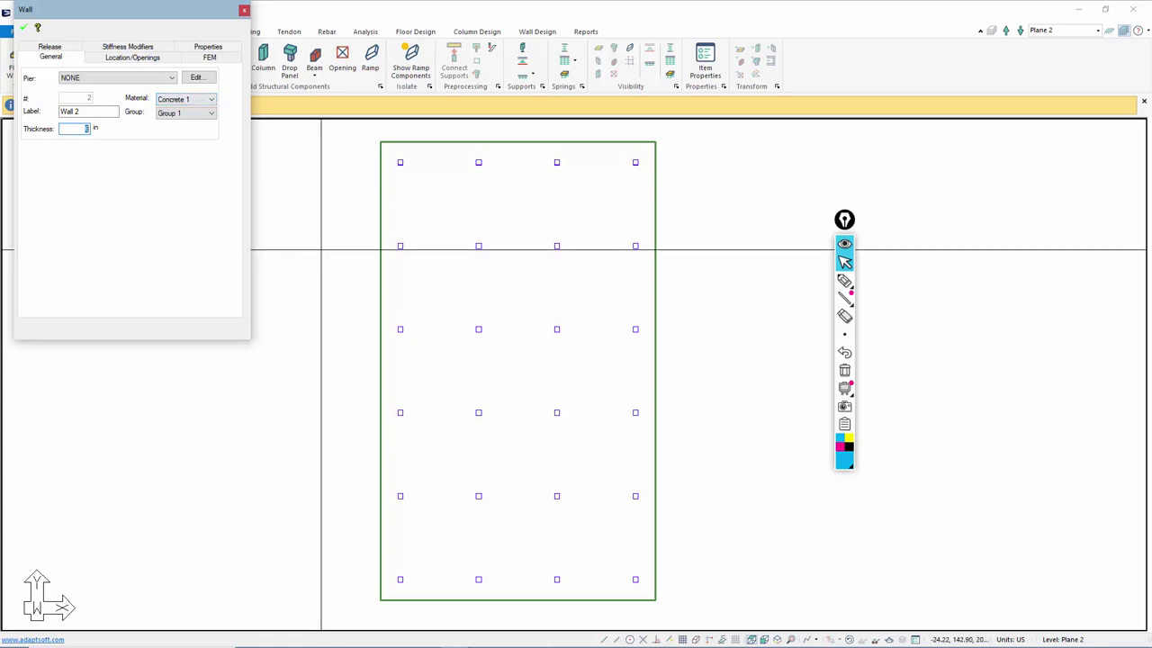
left_click(418, 196)
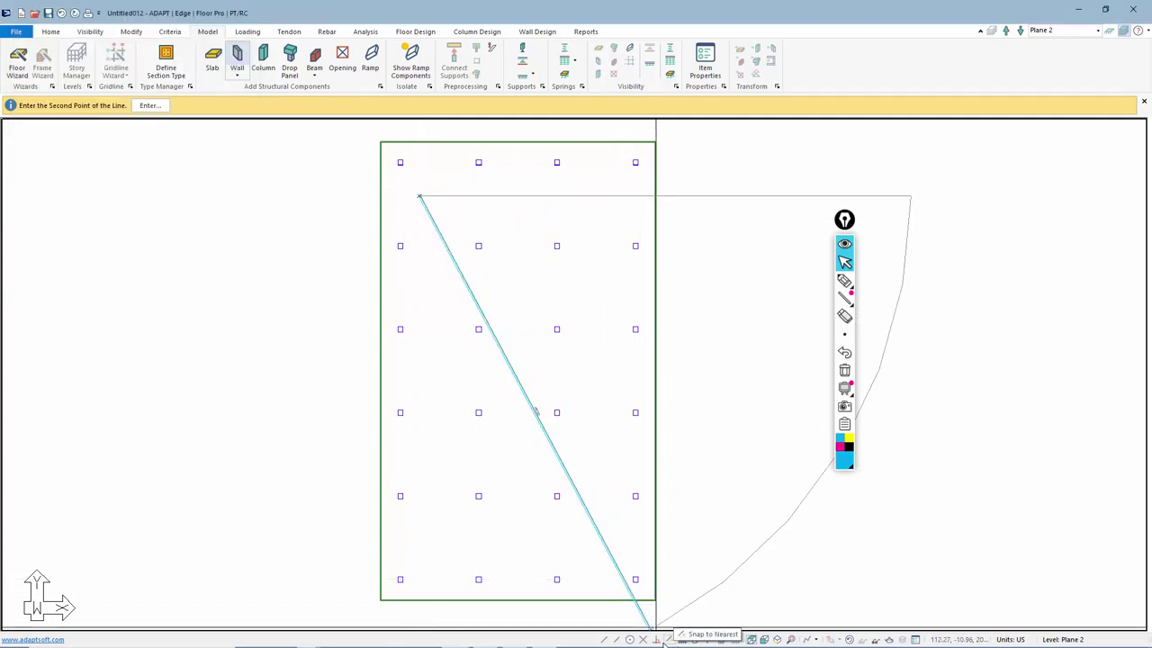
left_click(708, 640)
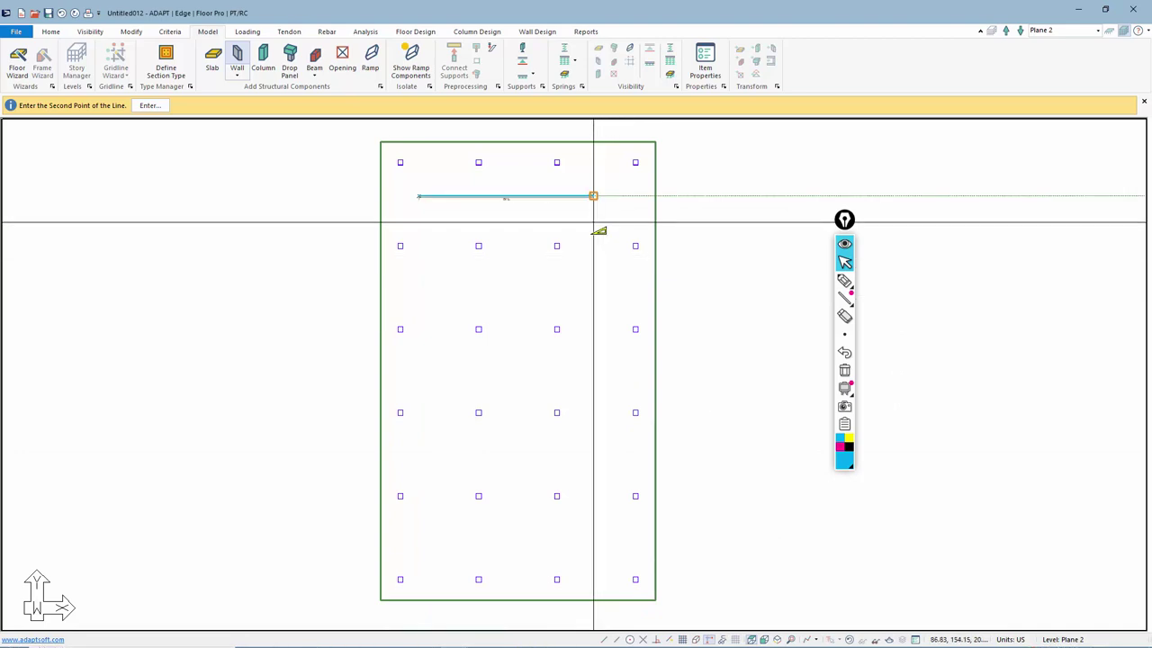
left_click(610, 216)
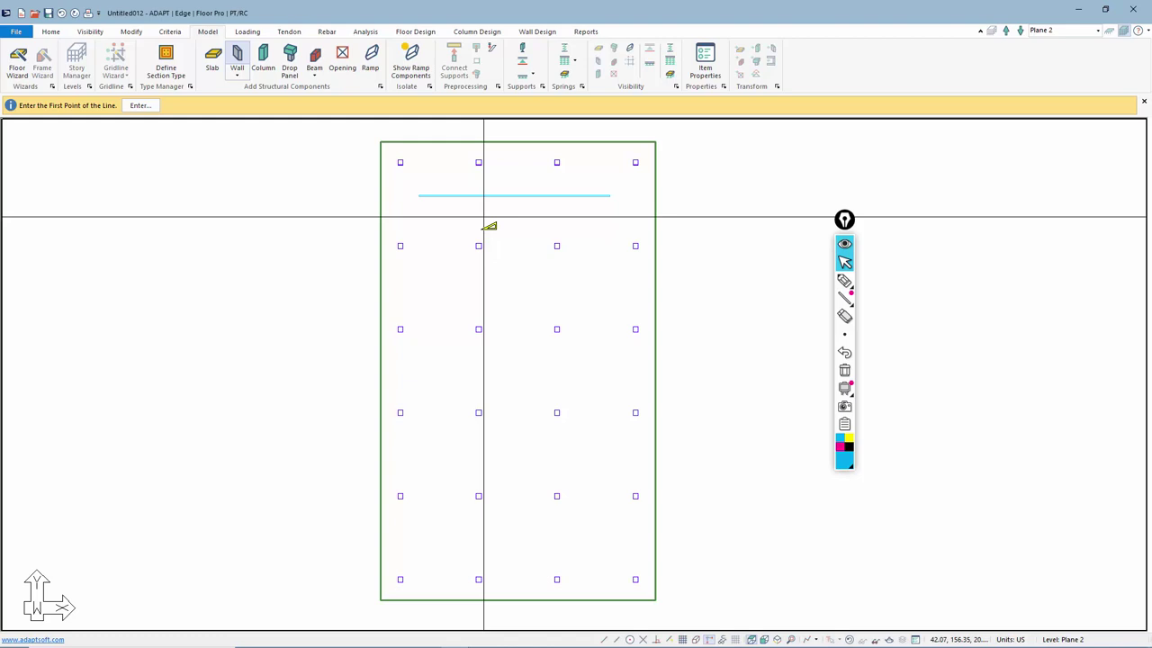
key("Escape")
- Copy the uppermost wall and paste four copies down the plan, one in each of the lower column bays
left_click(512, 194)
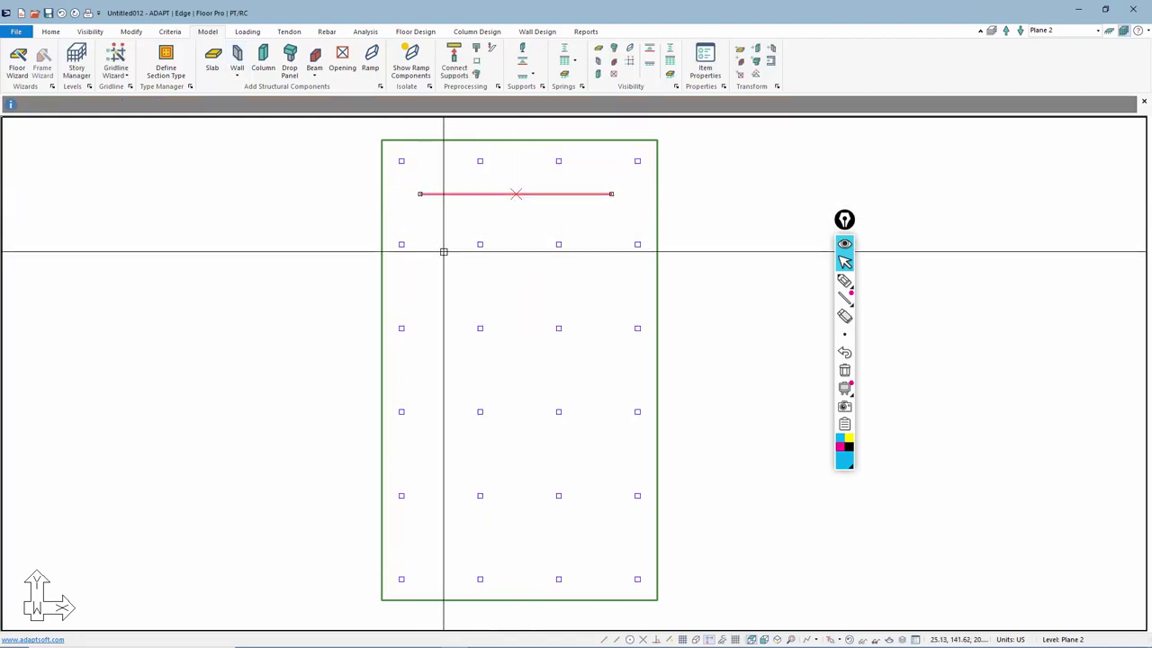
key("ctrl+c")
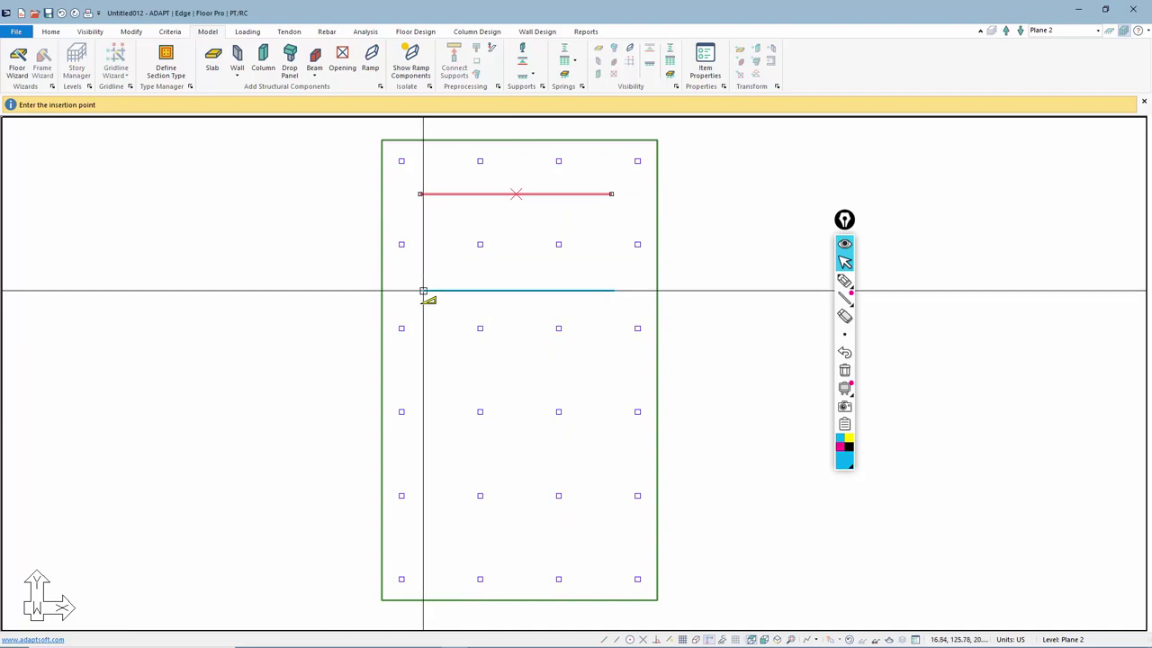
left_click(421, 288)
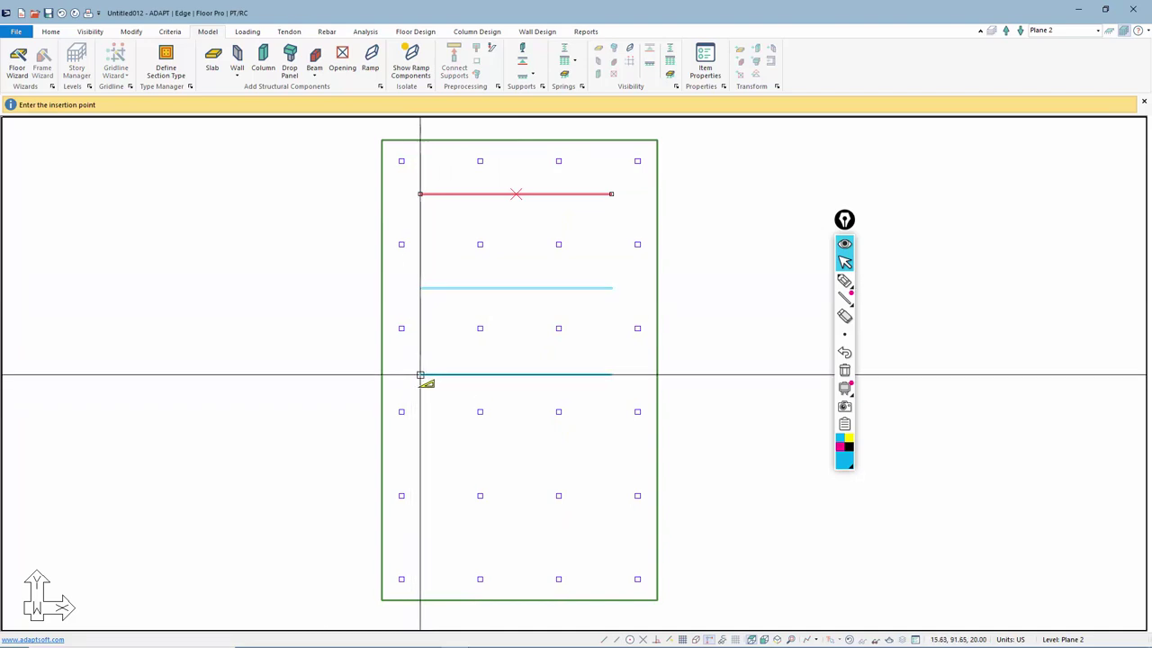
left_click(420, 371)
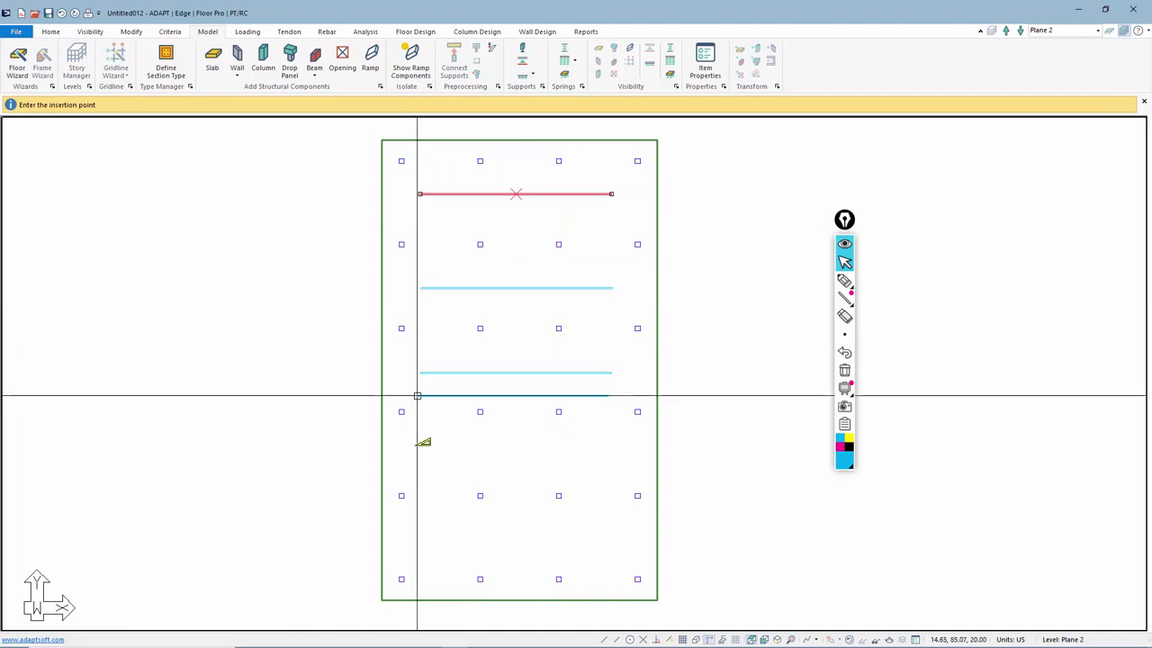
left_click(423, 454)
left_click(427, 544)
key("Escape")
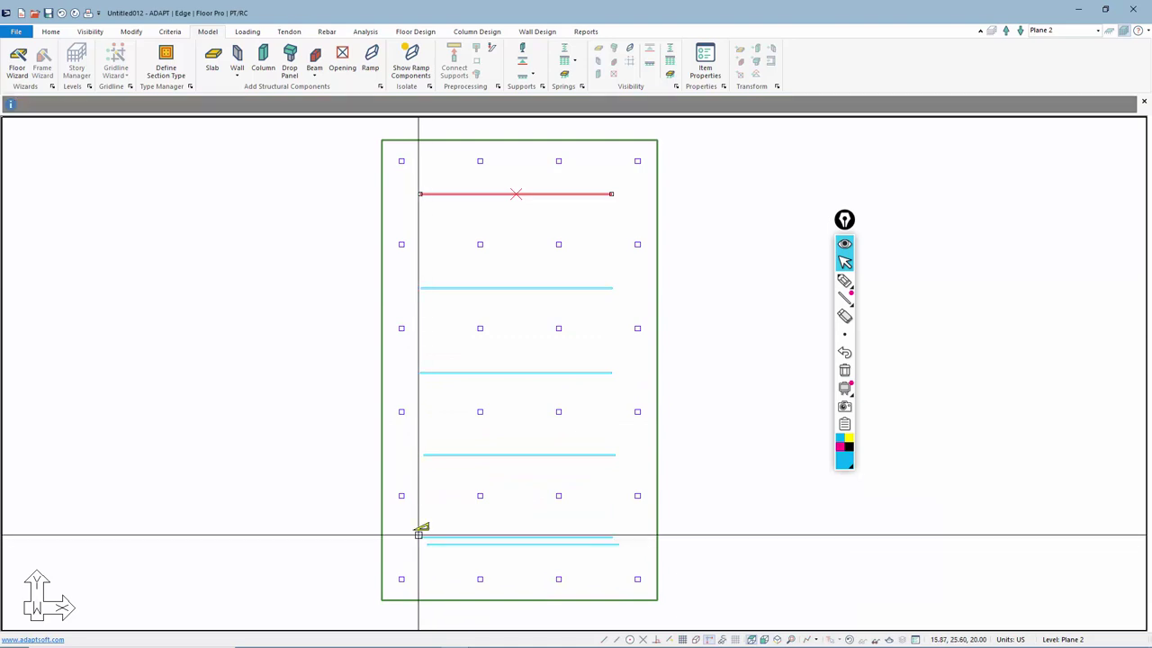
- Add a second concrete material, Concrete 2, with its default properties to the material list
left_click(170, 33)
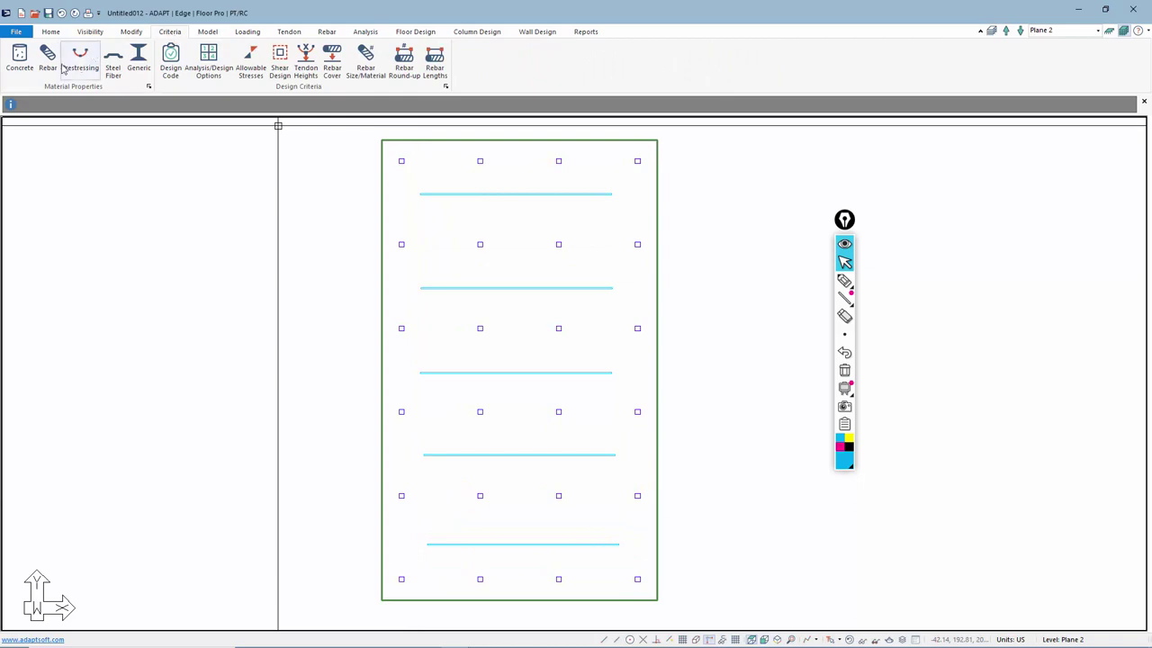
left_click(20, 57)
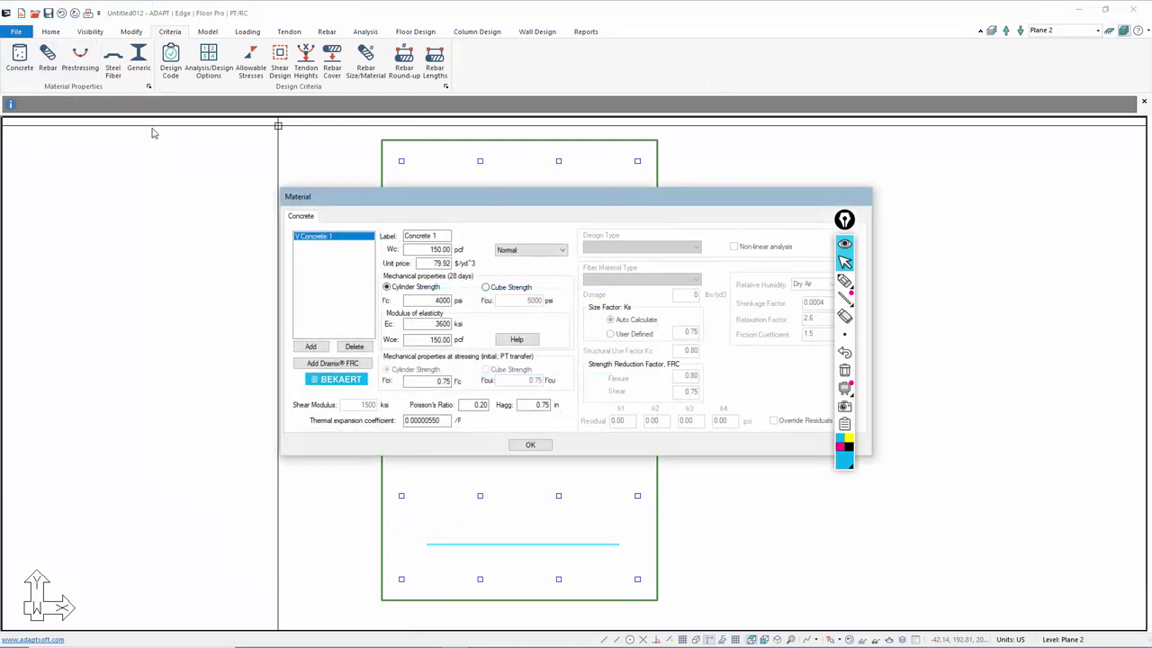
left_click(315, 347)
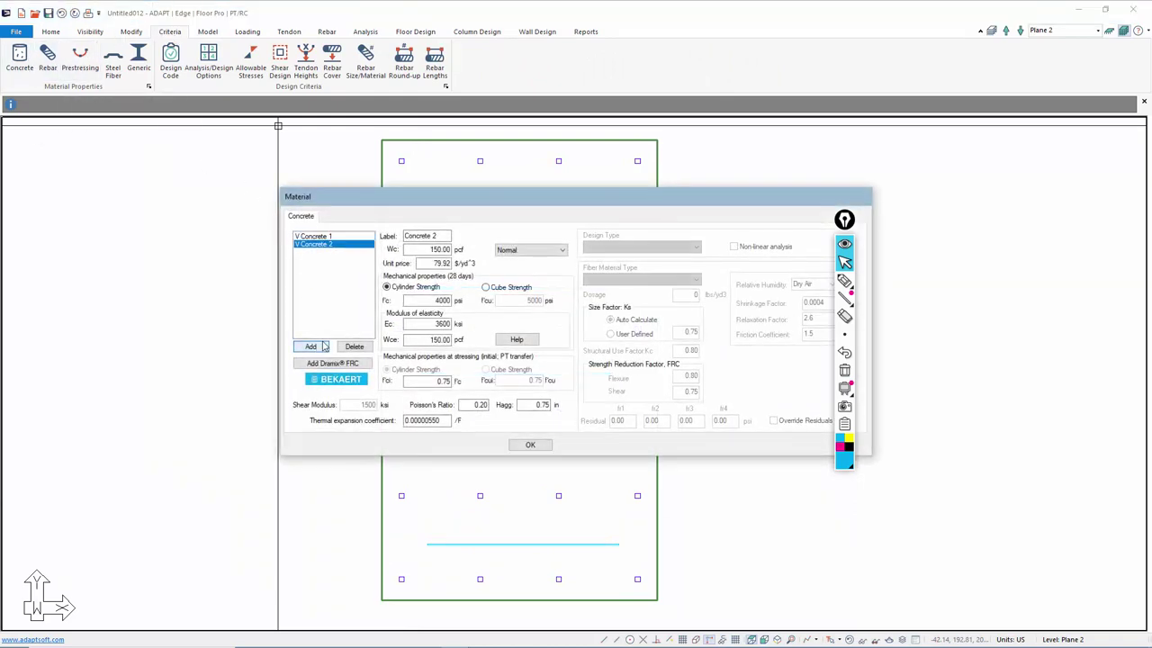
double_click(423, 250)
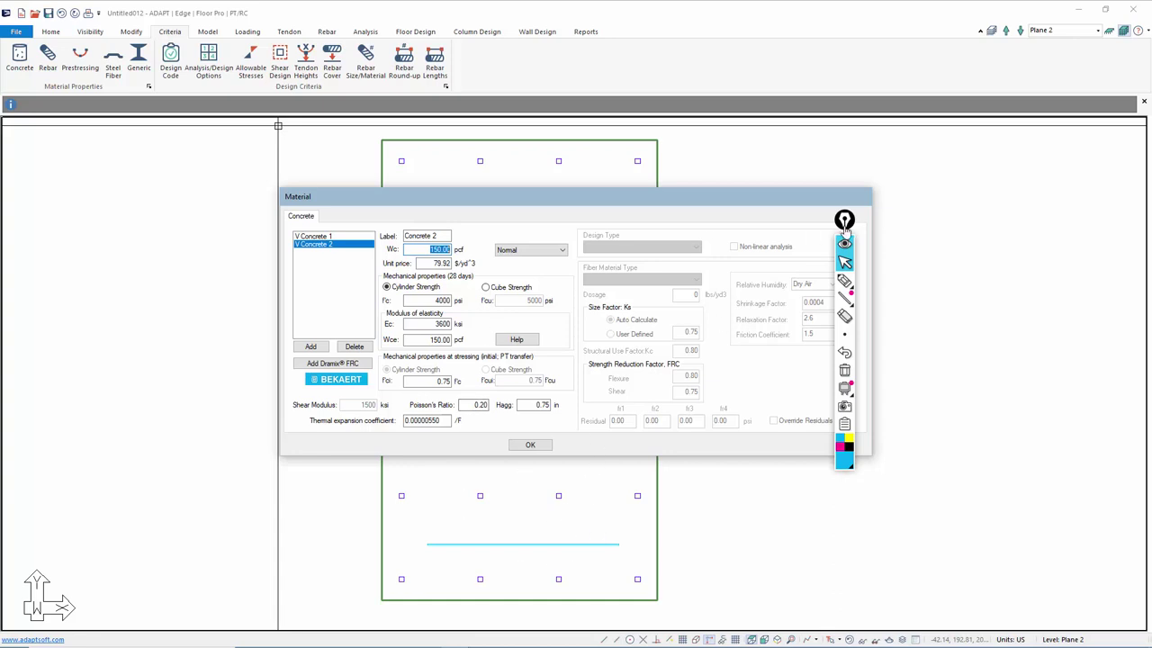
left_click_drag(844, 219, 1026, 288)
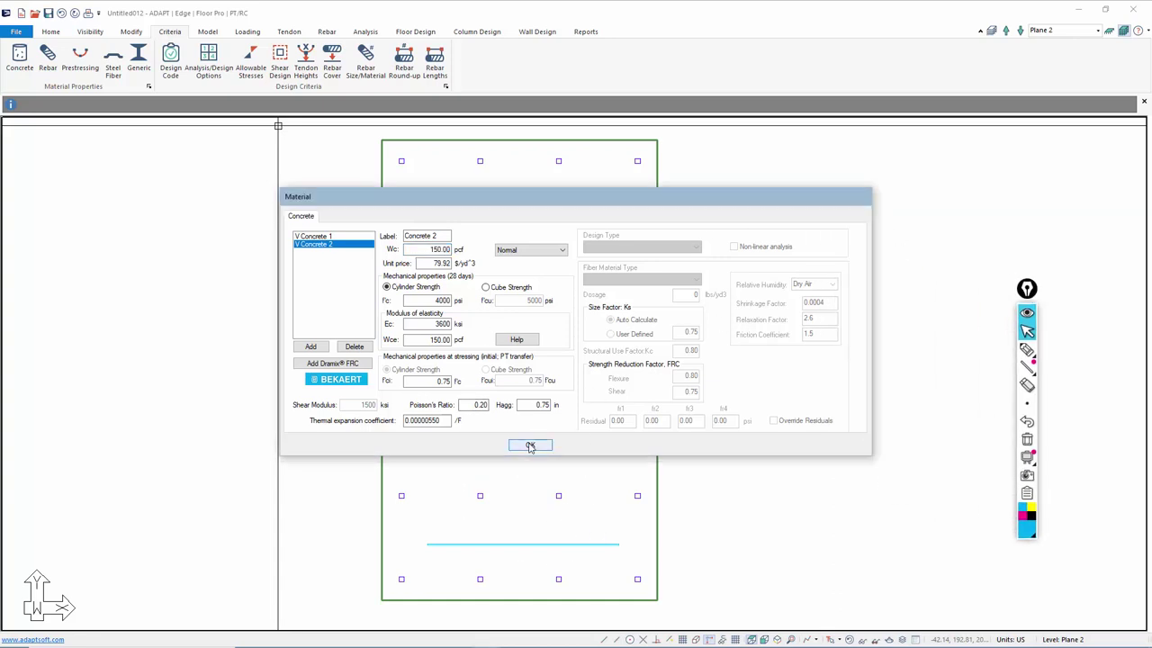
left_click(530, 447)
- Assign the Concrete 2 material to all five walls together and check the fourth wall's properties
left_click_drag(523, 559, 530, 186)
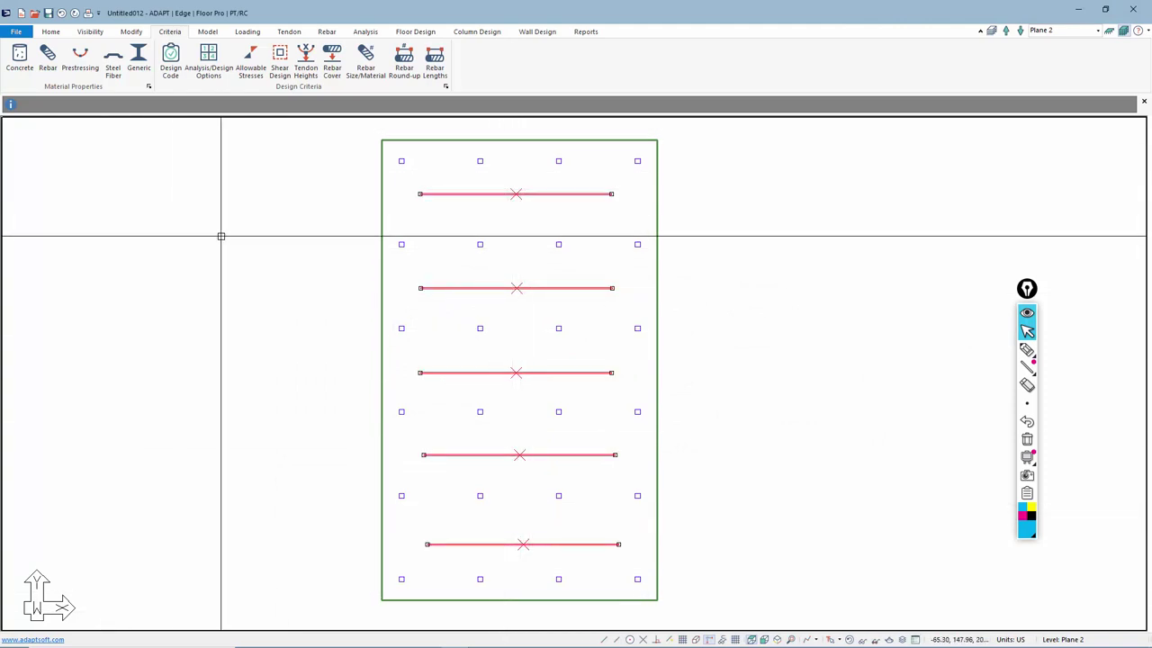
left_click(131, 31)
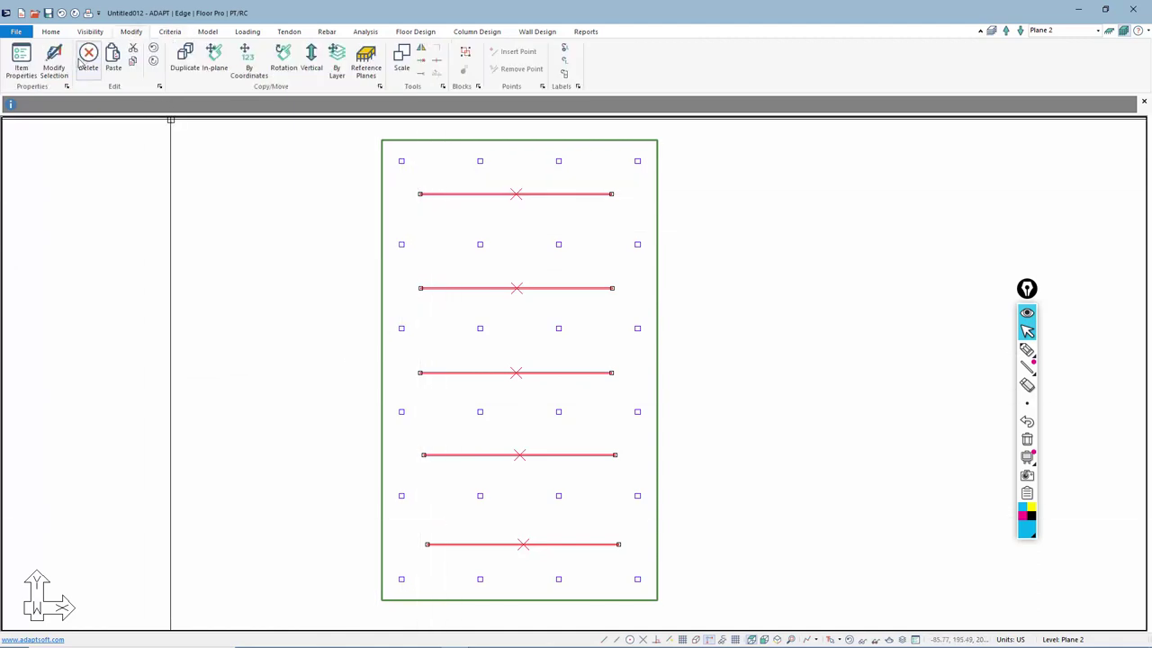
left_click(54, 63)
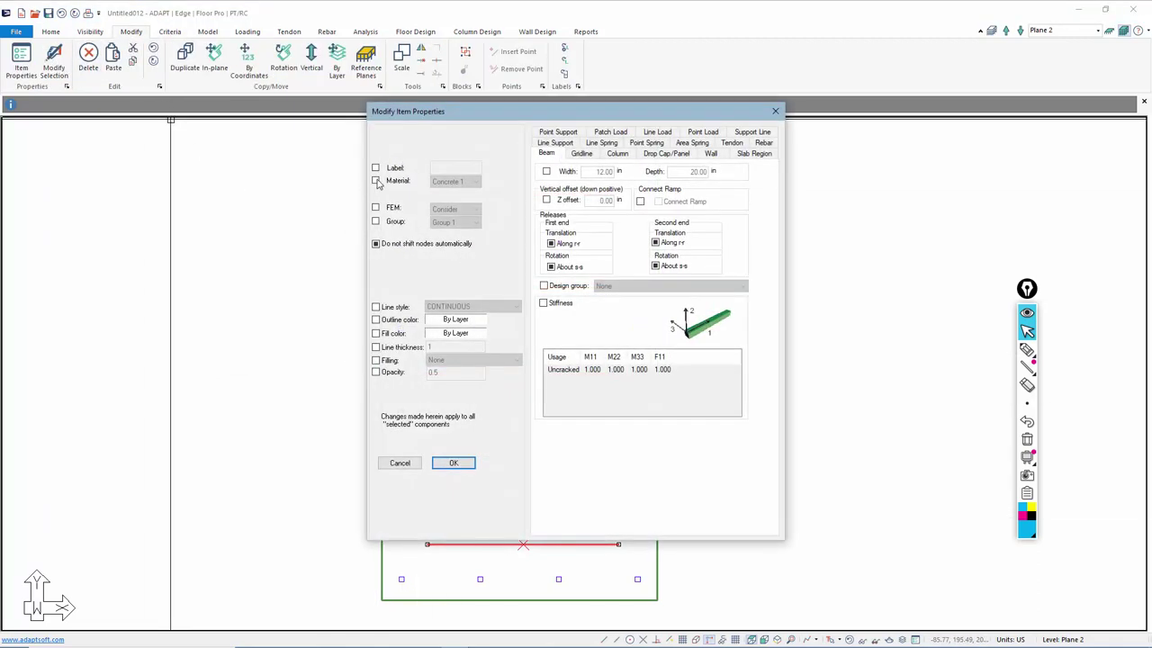
left_click(375, 180)
left_click(454, 181)
left_click(461, 203)
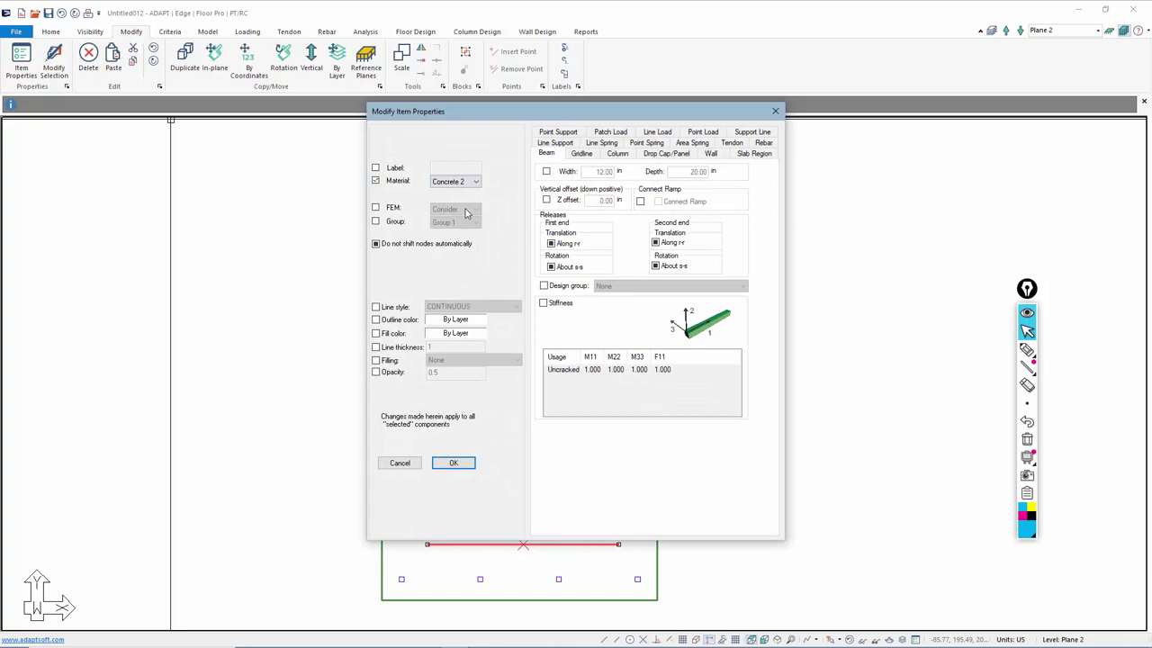
left_click(454, 462)
double_click(456, 455)
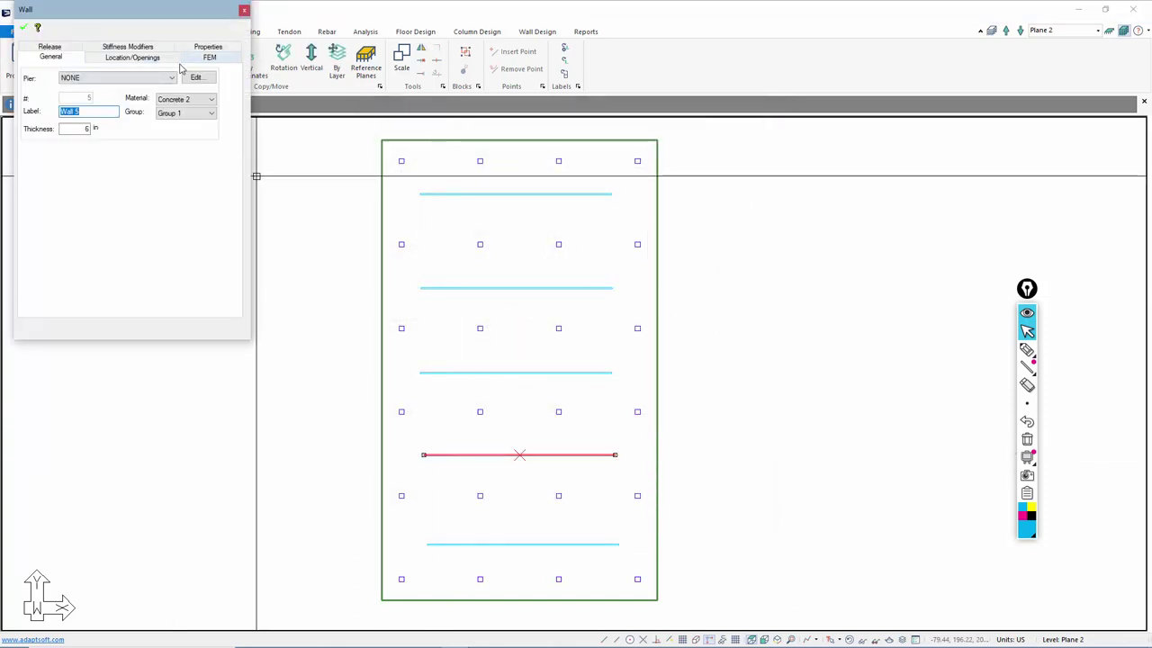
key("Escape")
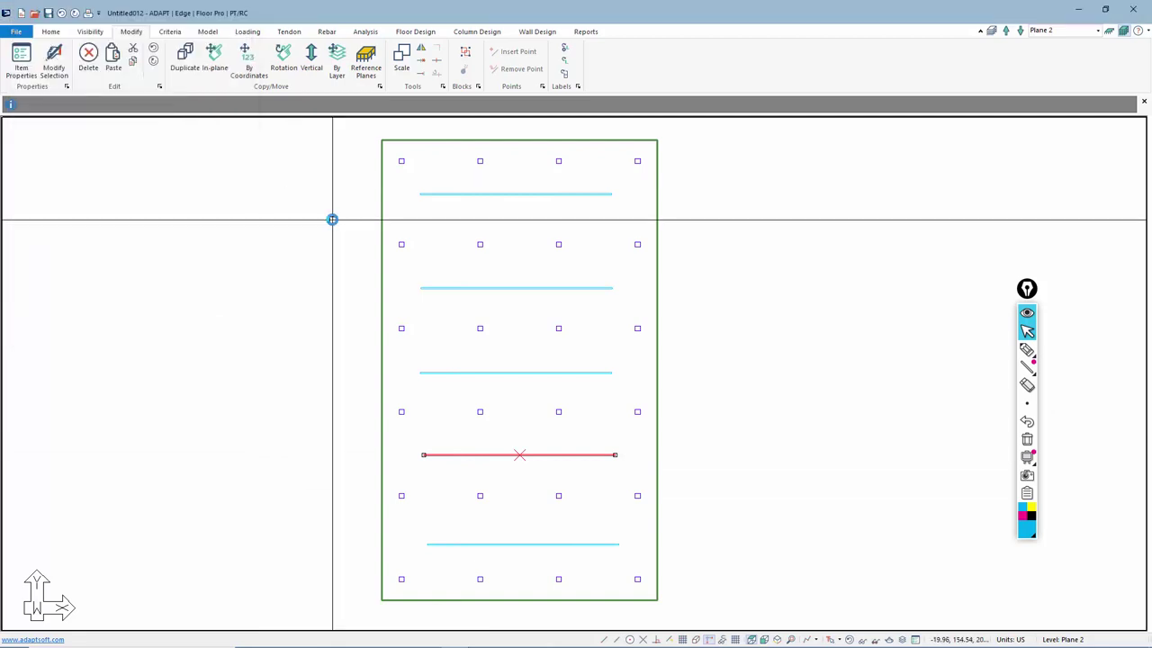
- Isolate Plane 2 in single-level mode, inspect its walls in an isometric view and return to the plan view
scroll(612, 339, "down", 2)
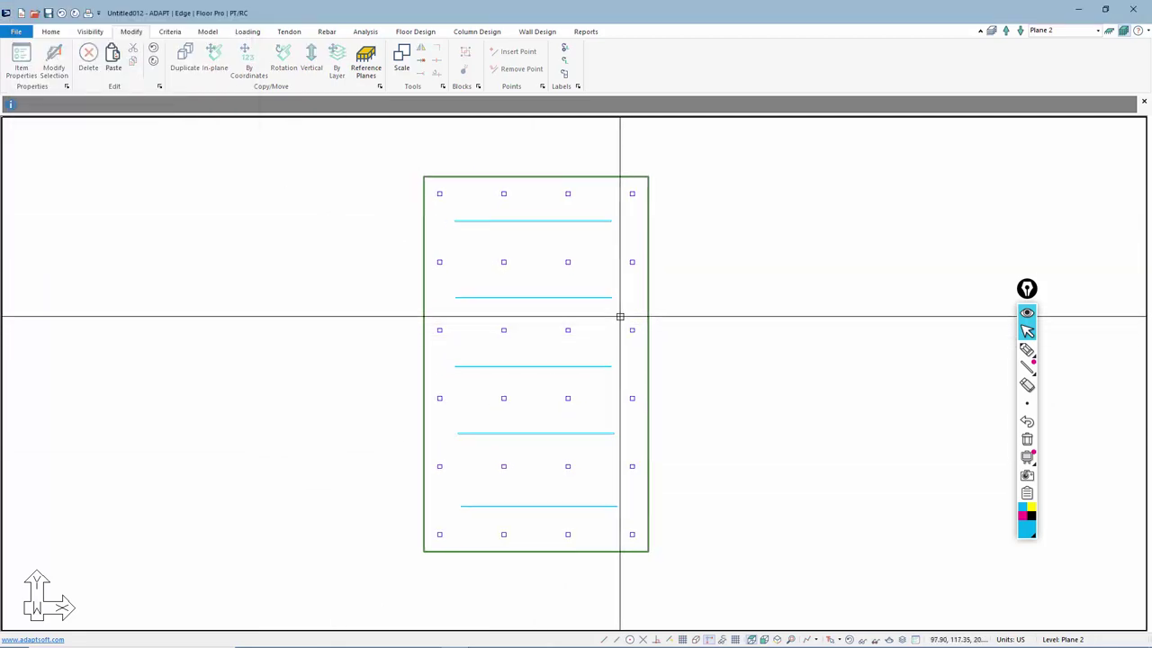
left_click(1007, 32)
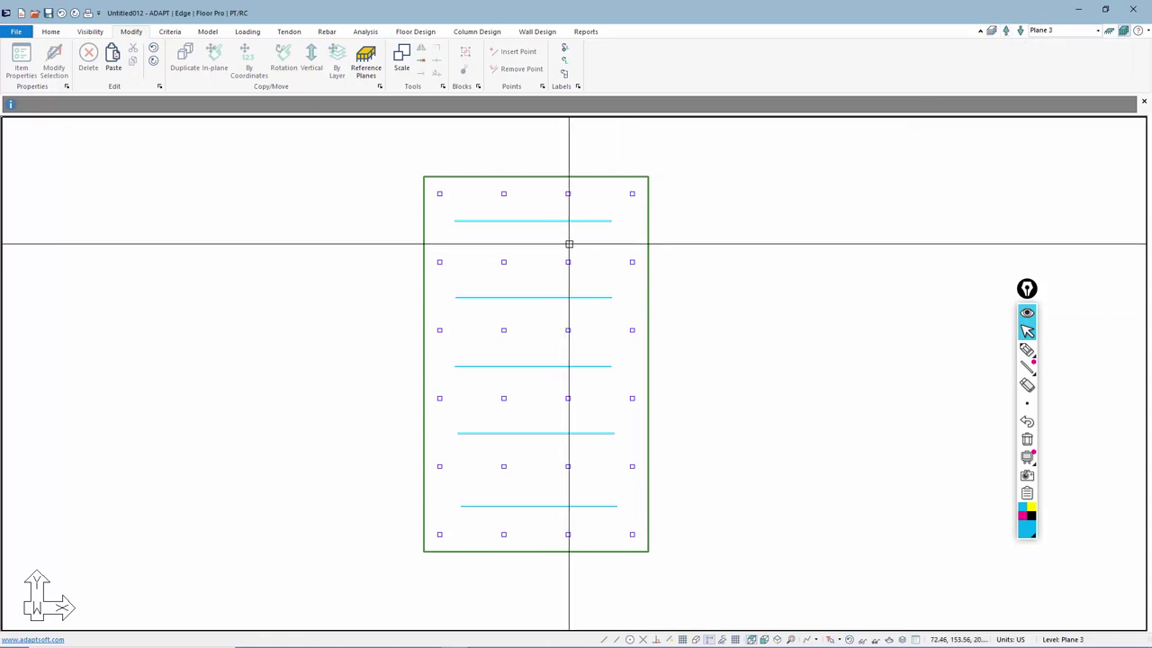
left_click(1019, 32)
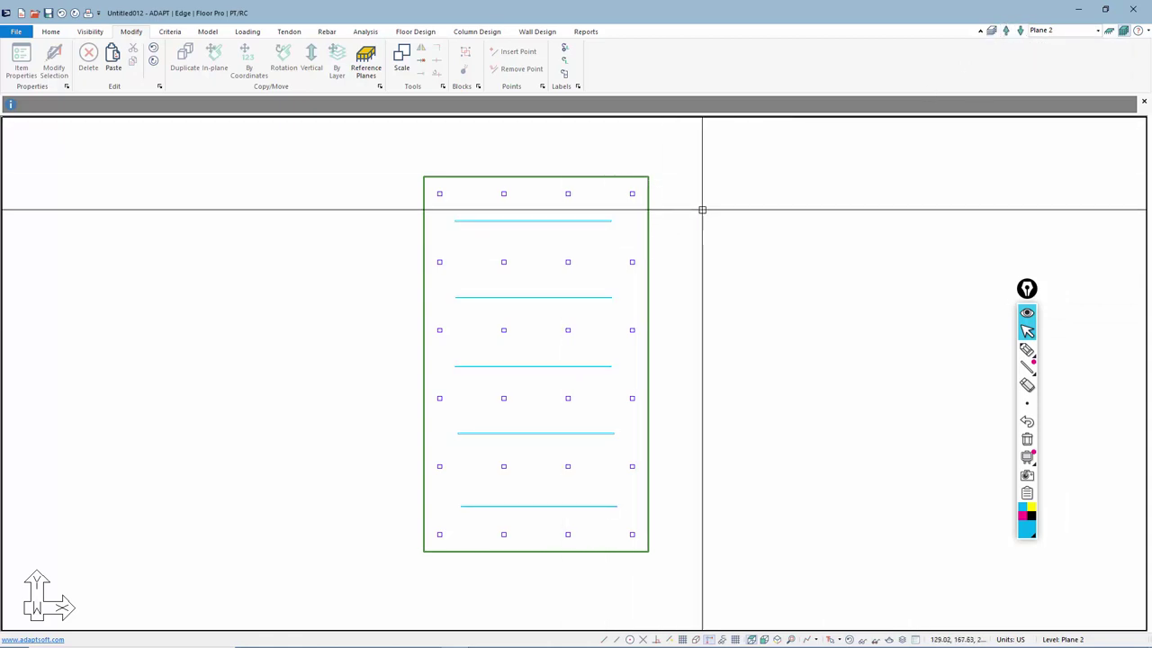
left_click(1109, 30)
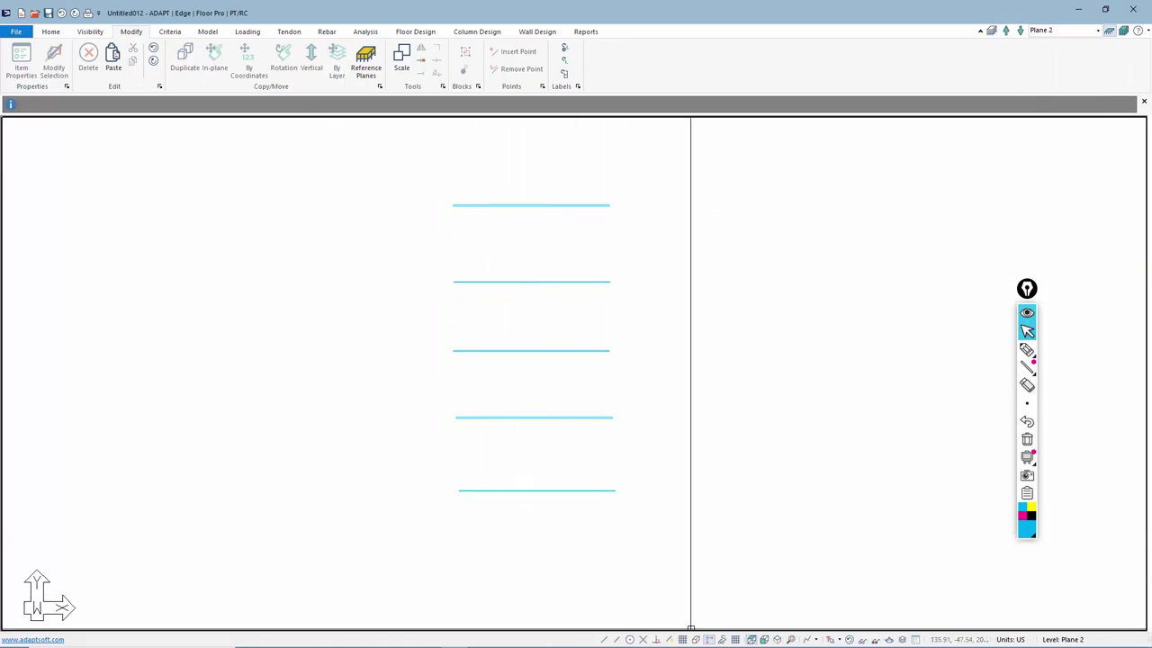
left_click(779, 639)
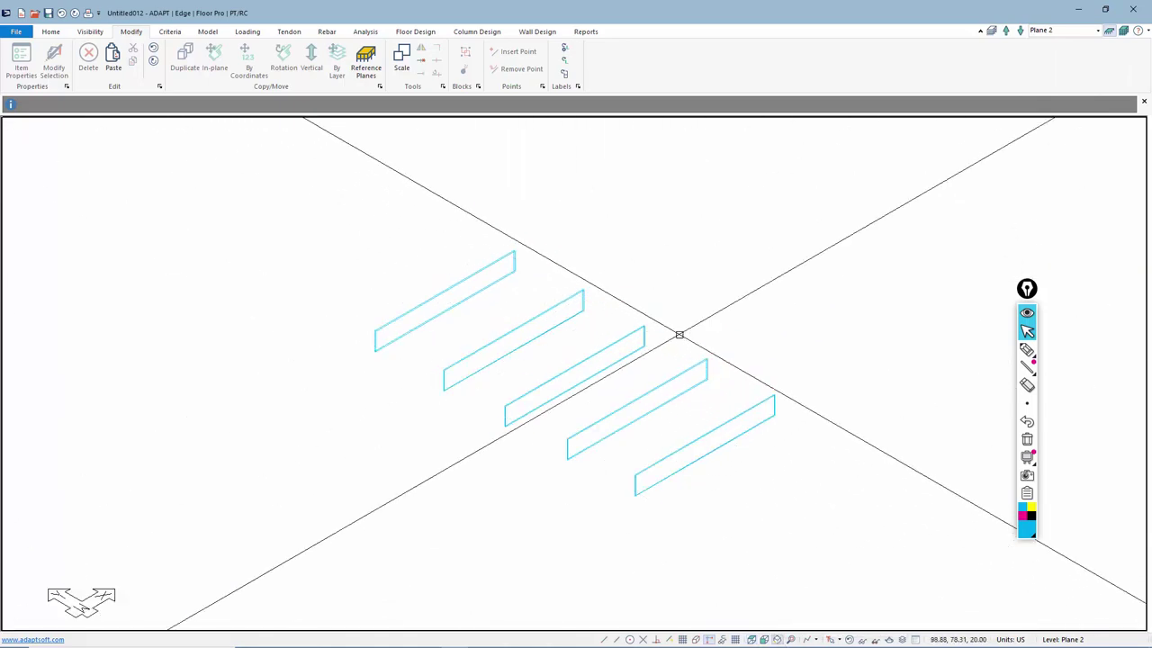
left_click(764, 639)
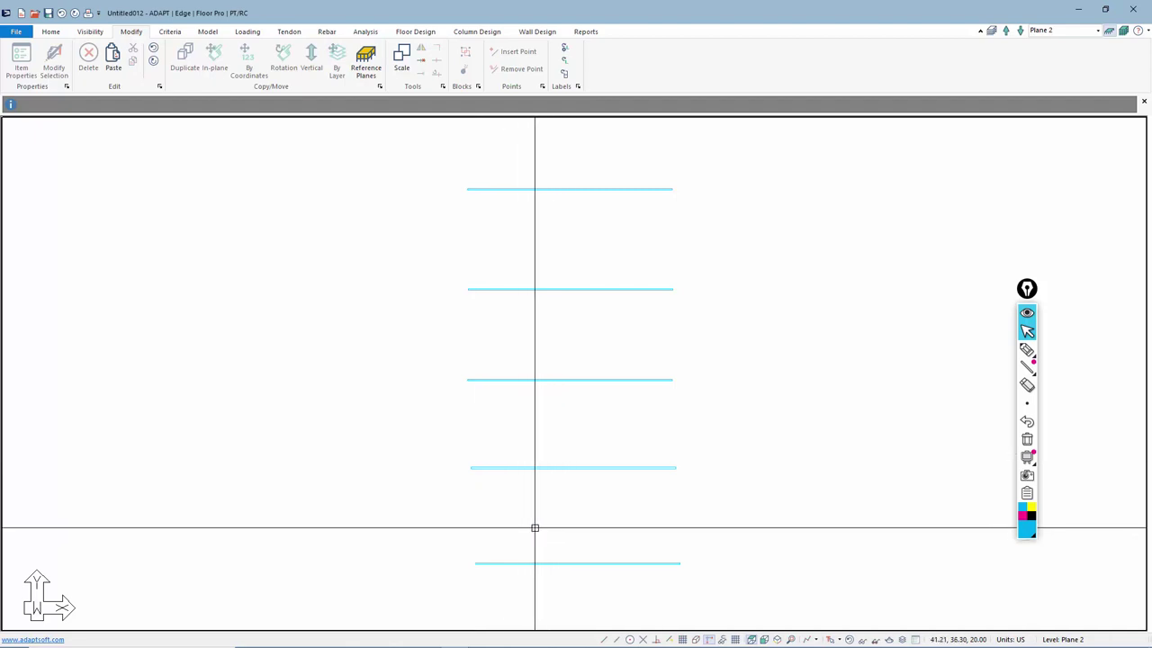
- Draw a four-cornered slab on Plane 2 enclosing all five walls and select it by its edge
middle_click_drag(432, 501, 435, 488)
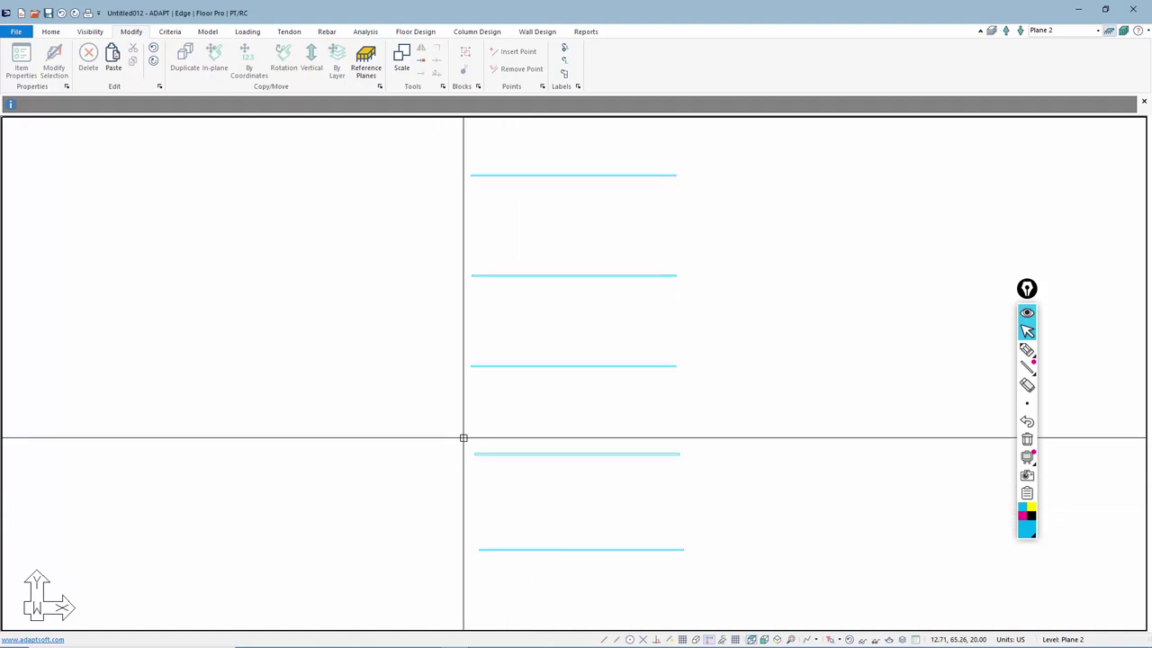
left_click(208, 32)
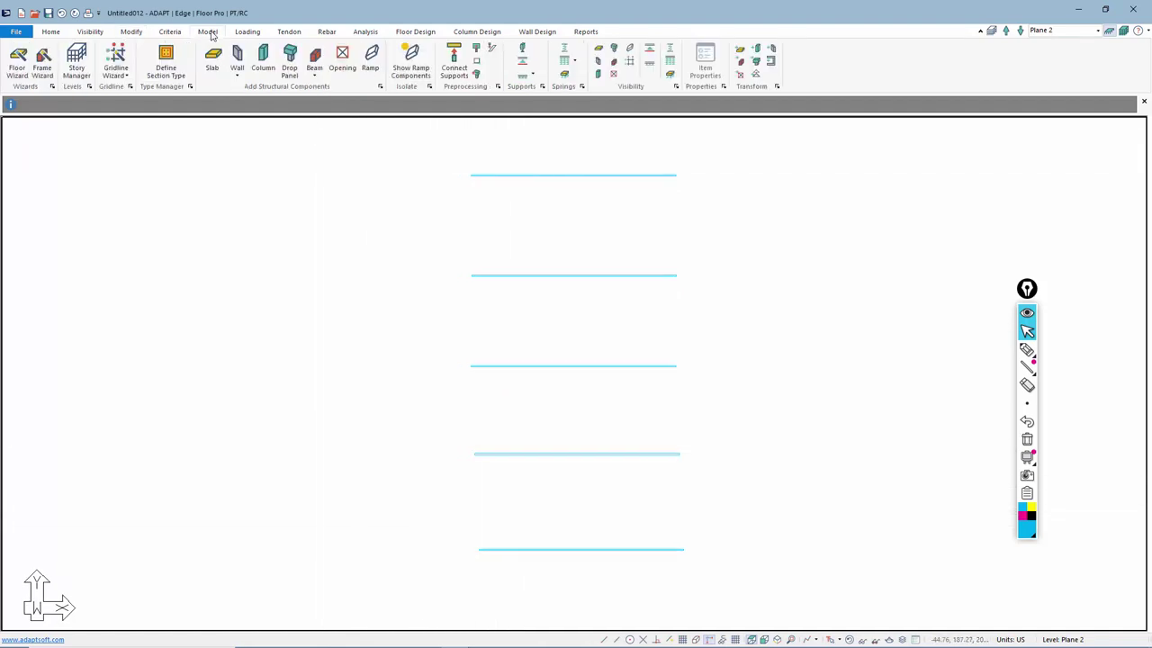
left_click(212, 59)
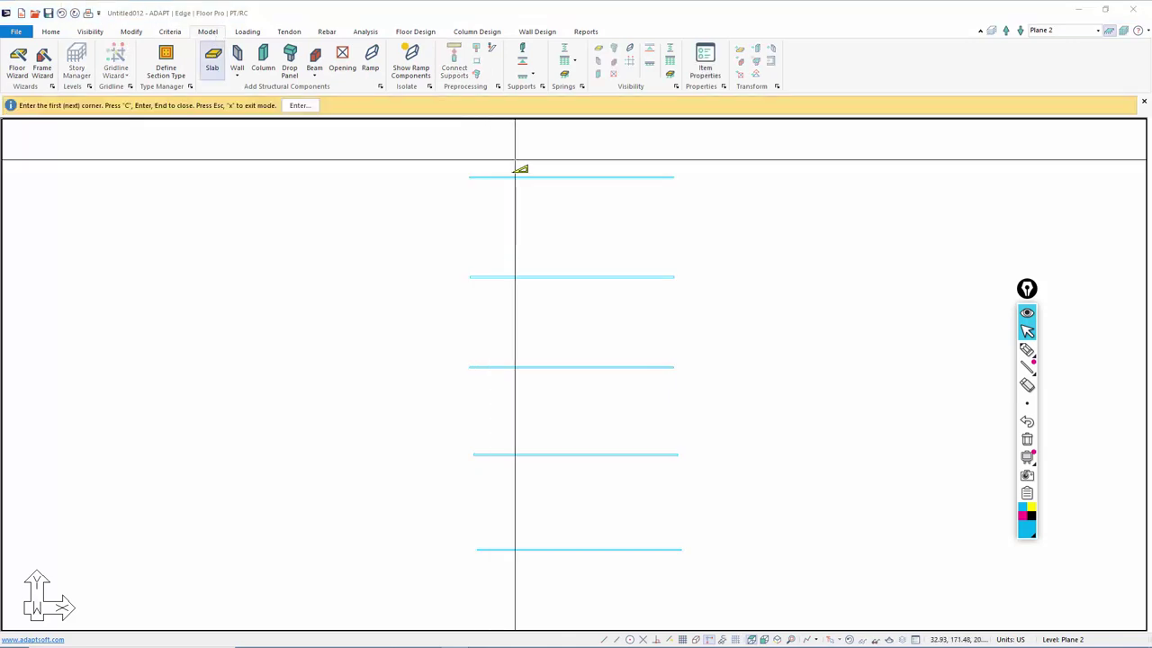
left_click(467, 175)
left_click(467, 554)
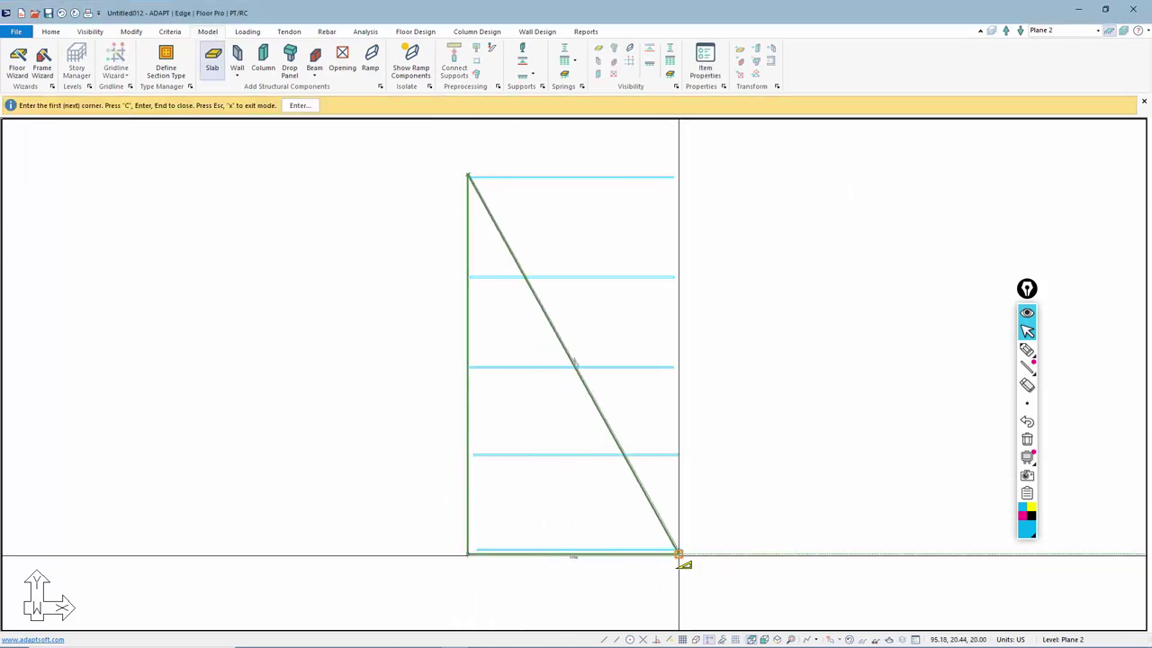
left_click(681, 554)
left_click(681, 174)
key("Return")
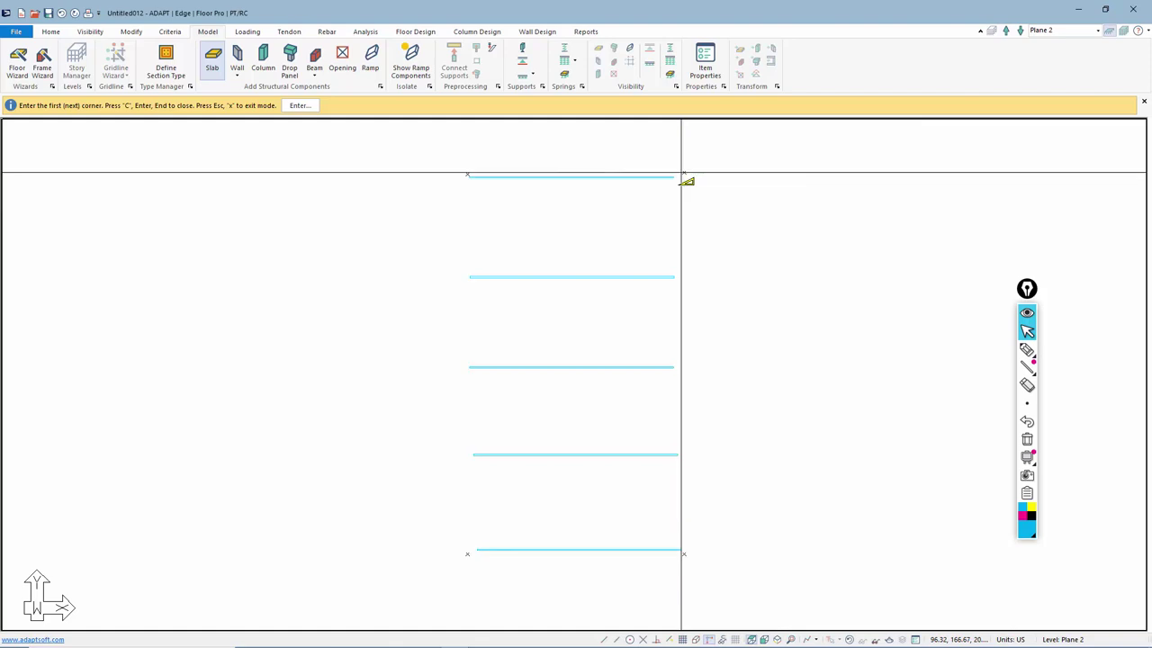
key("Escape")
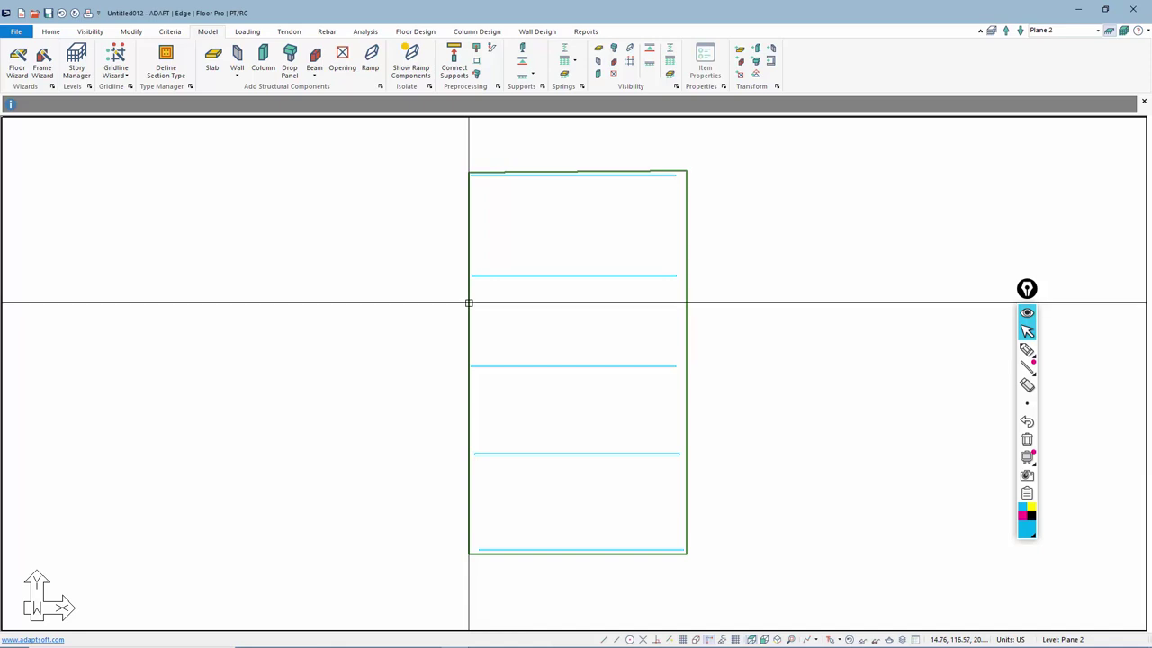
double_click(468, 302)
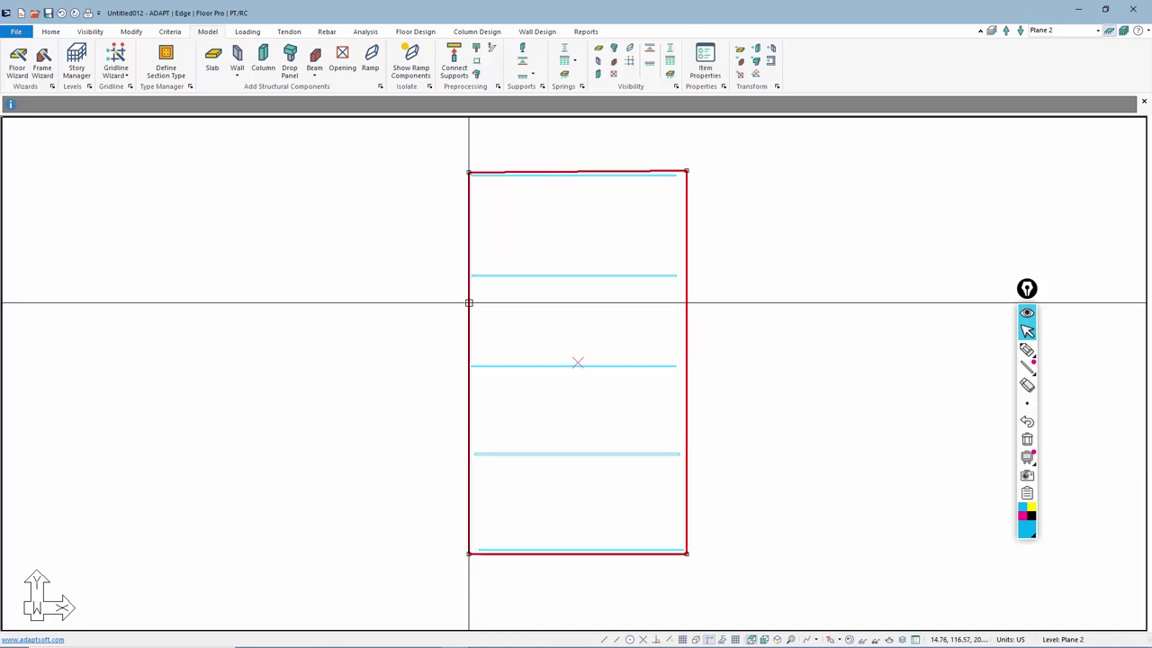
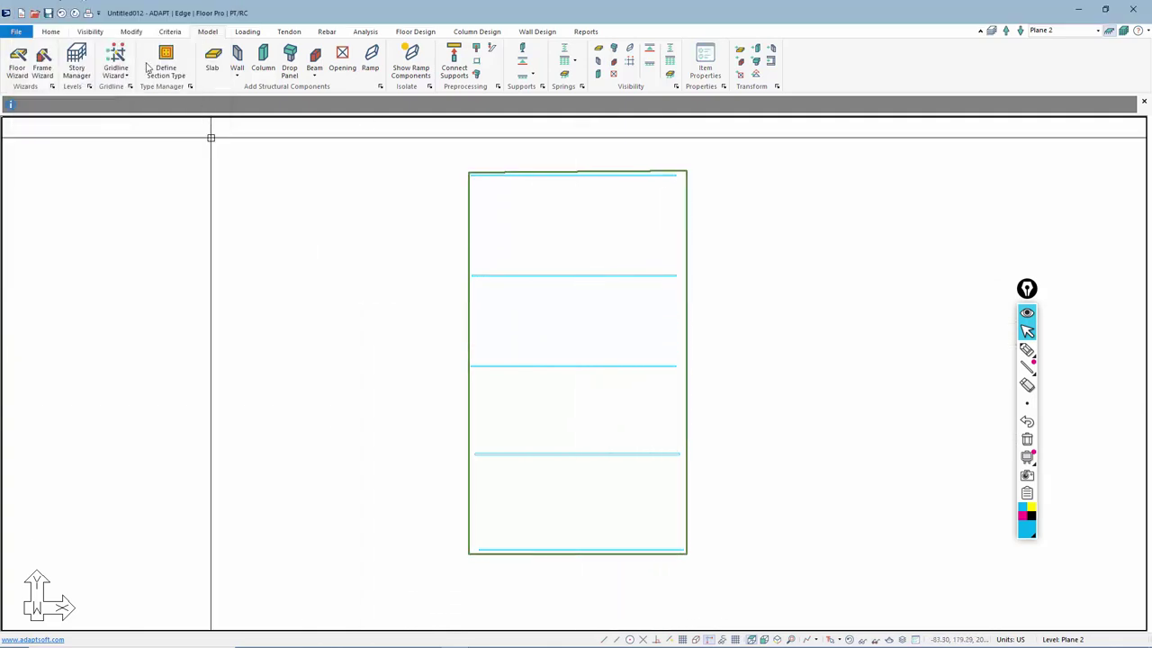
- Add a third concrete material, Concrete 3, with its default properties to the material list
scroll(97, 52, "up", 1)
left_click(12, 60)
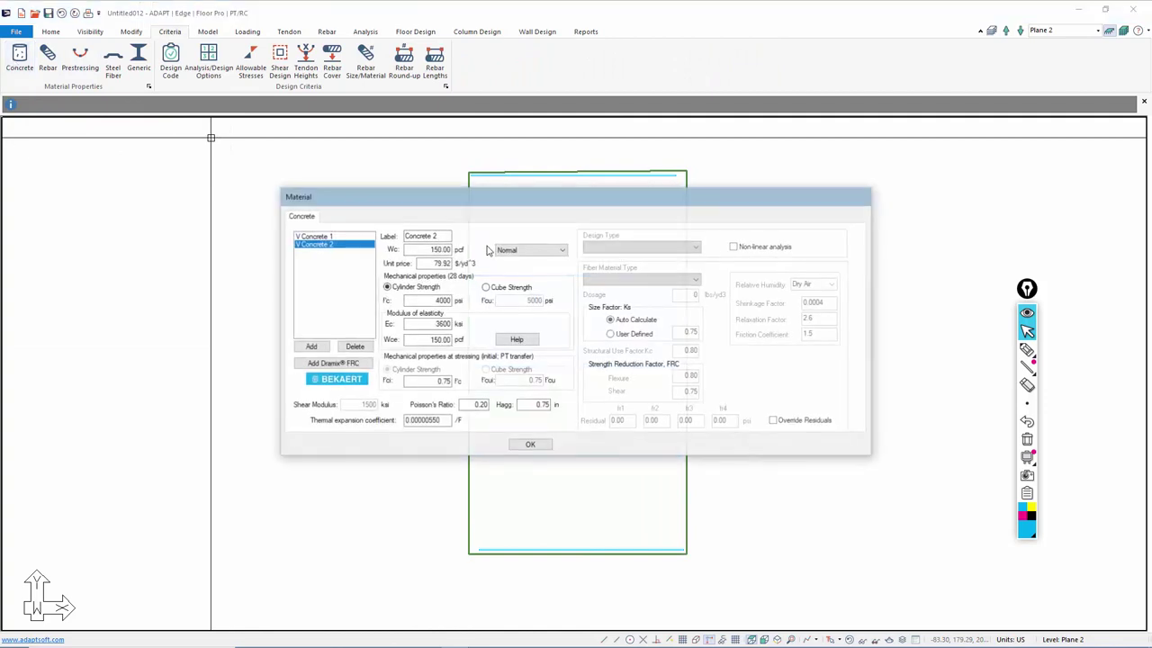
left_click(312, 347)
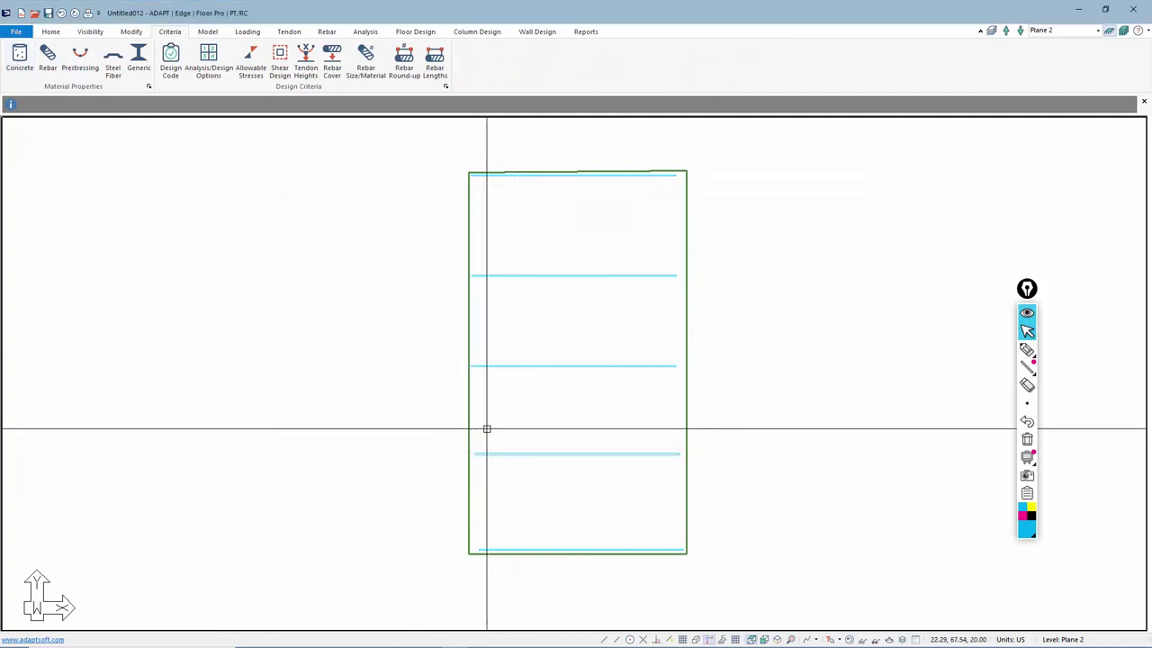
- Set the material of the Plane 2 slab region to Concrete 3 and apply the change
double_click(467, 399)
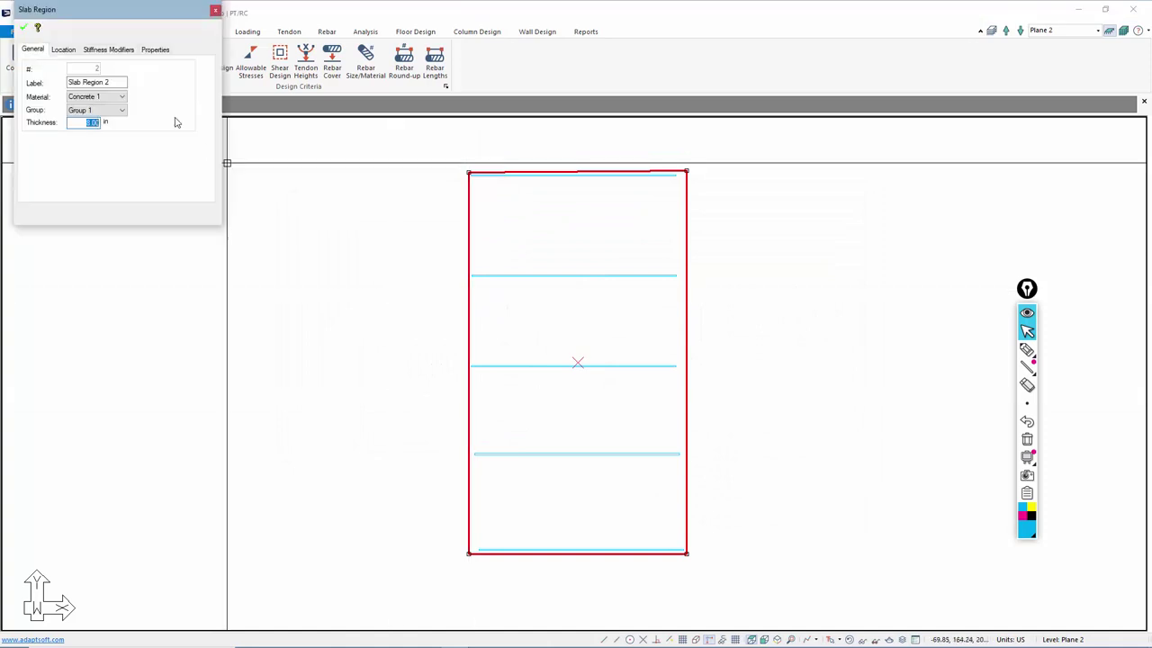
left_click(97, 97)
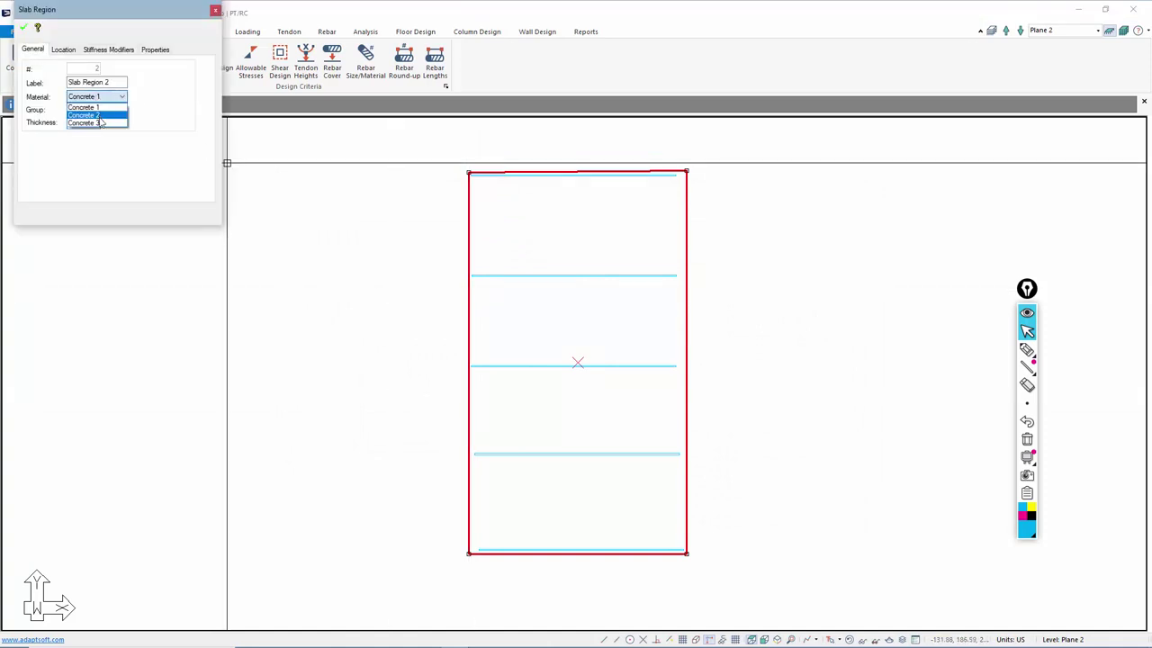
left_click(99, 122)
left_click(24, 29)
scroll(426, 246, "down", 3)
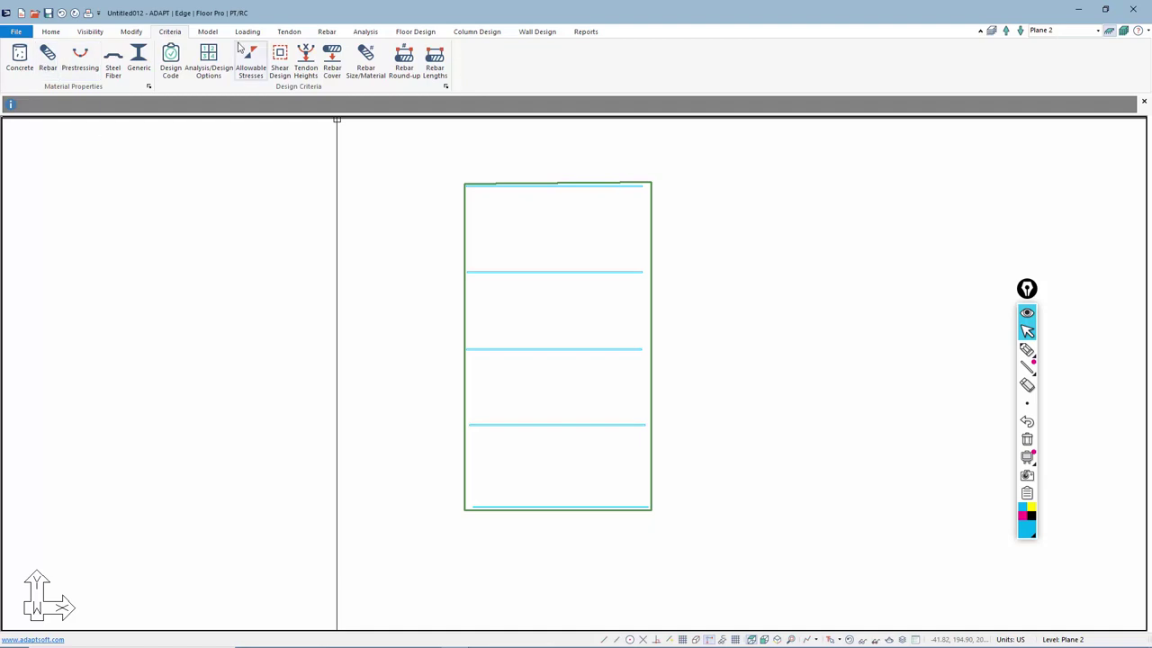
- Add a general load case labelled LG_SW to the load case library
left_click(248, 32)
left_click(16, 59)
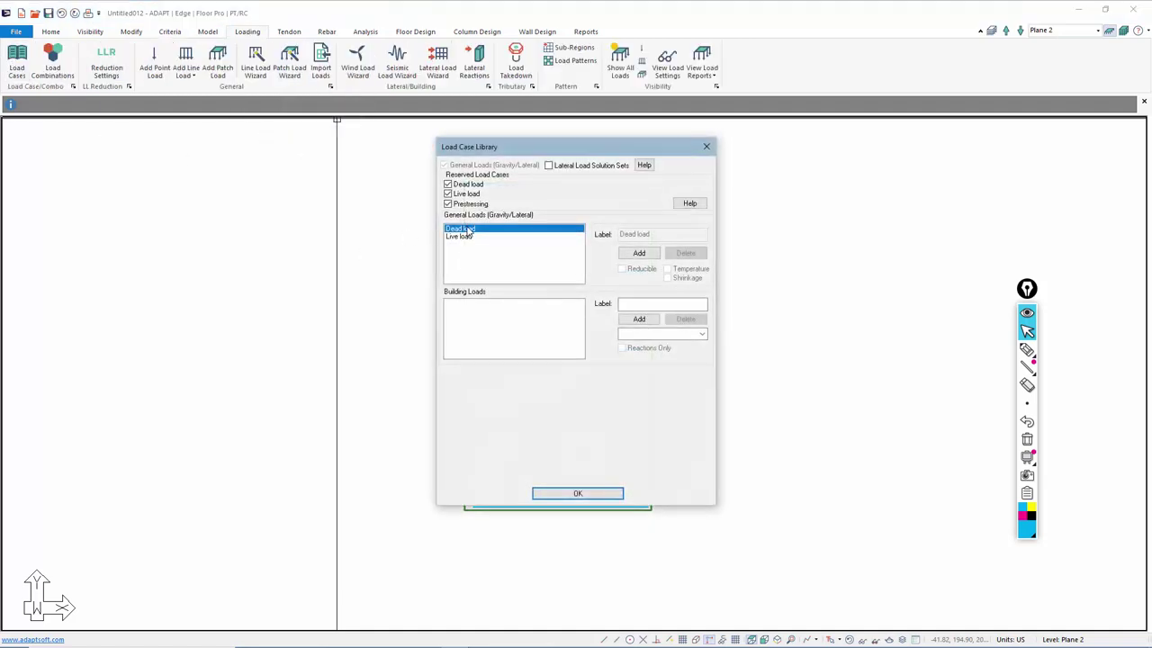
left_click(635, 255)
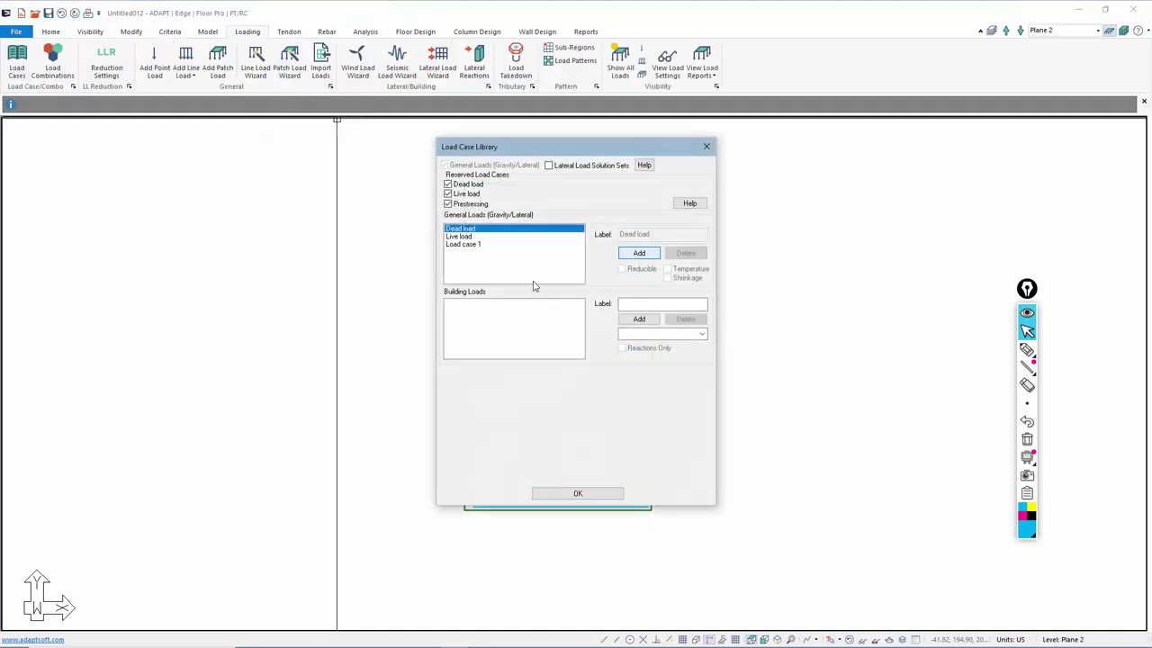
left_click(472, 245)
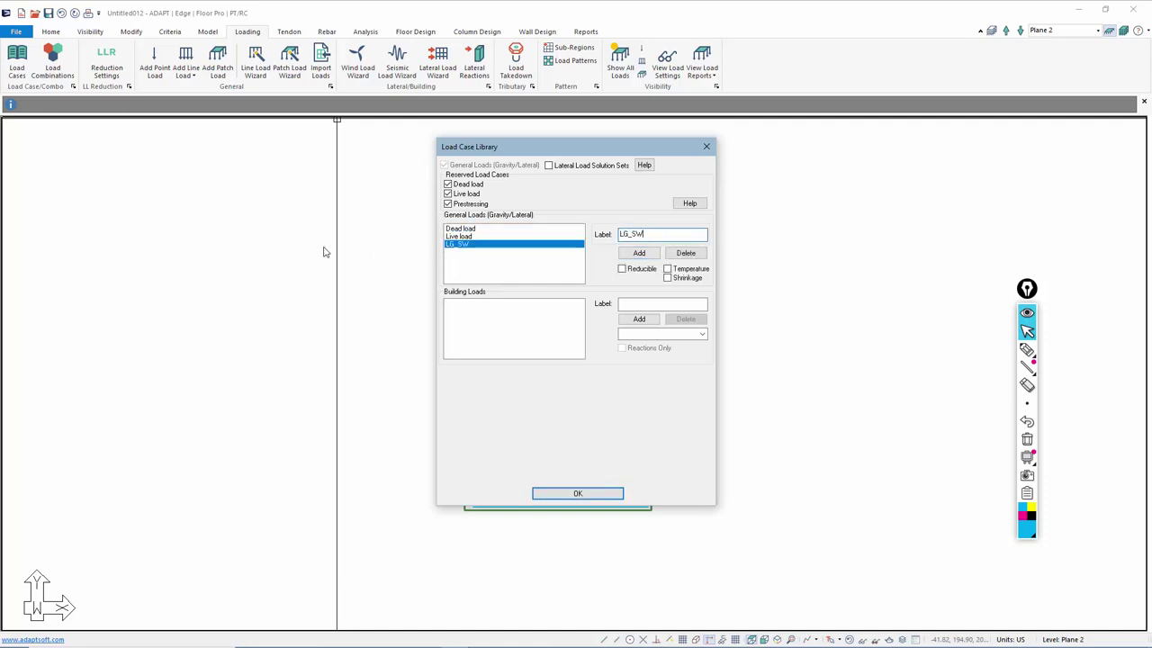
left_click(575, 494)
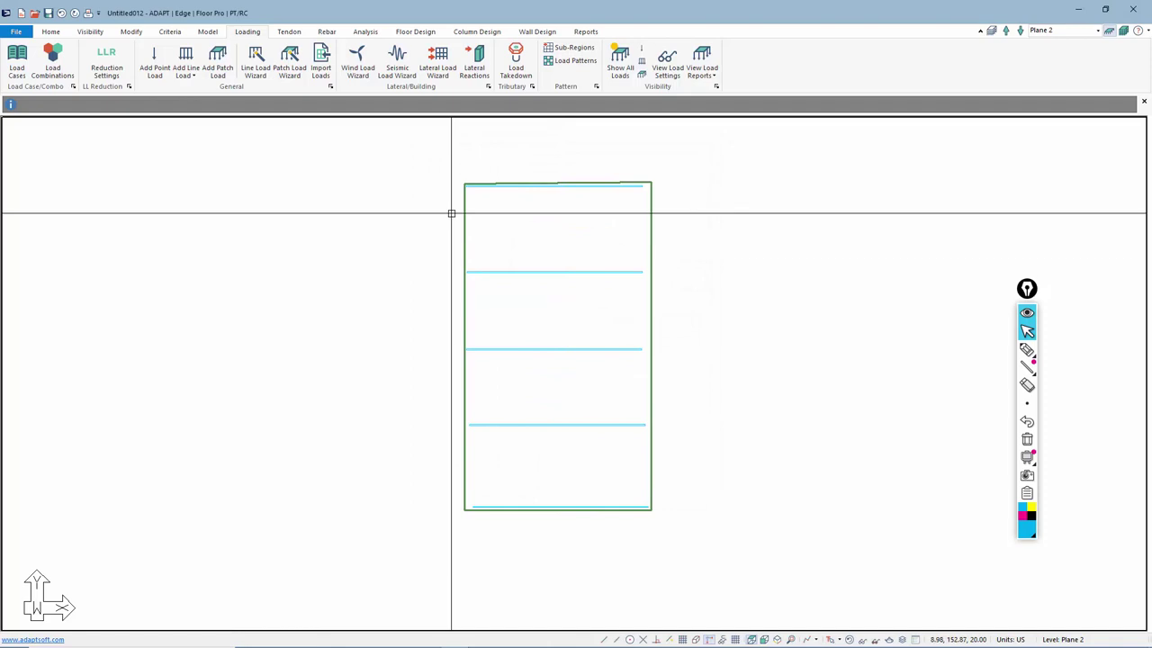
- Create a 0.075 ksf patch load over the Plane 2 slab for the LG_SW load case
left_click(462, 219)
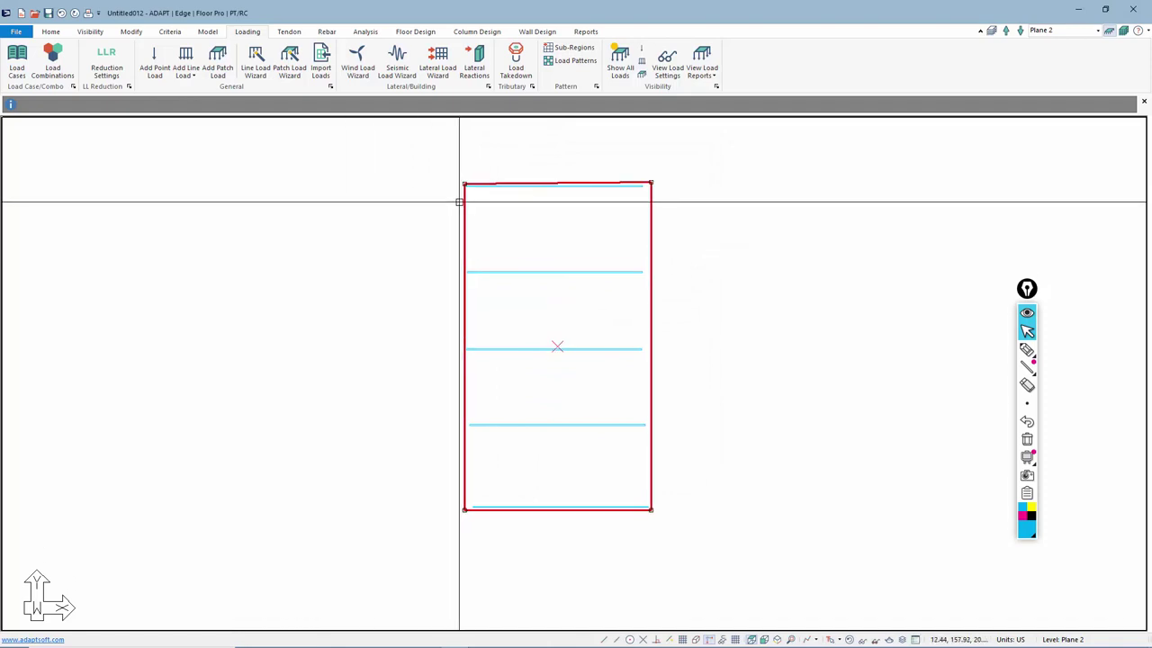
left_click(286, 66)
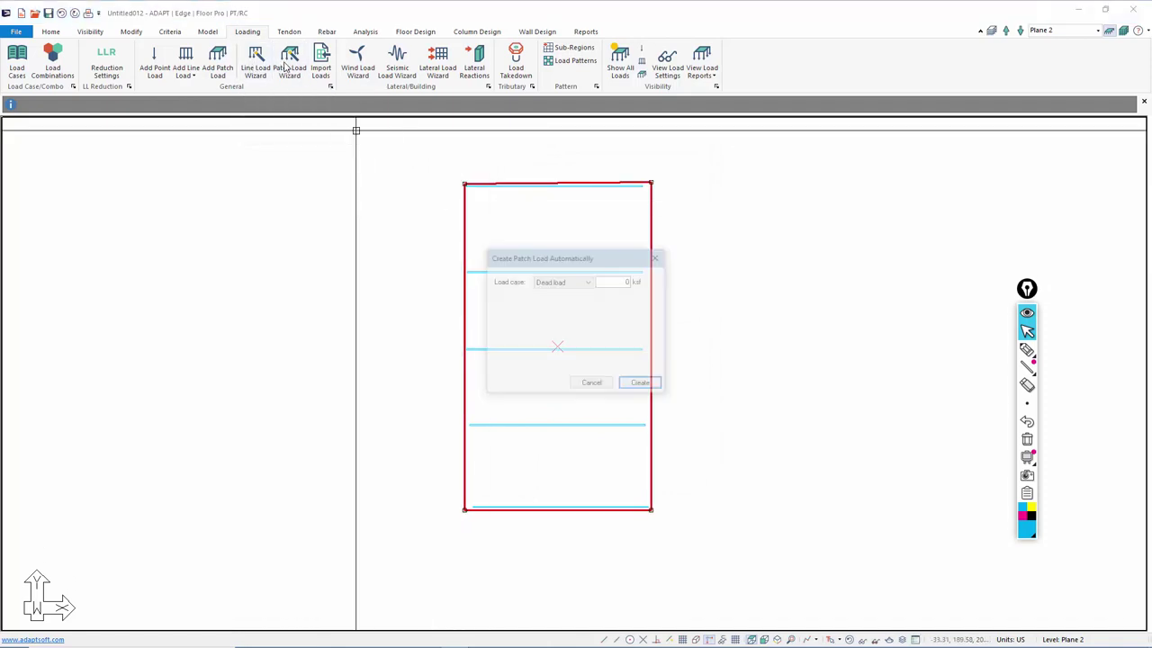
left_click(587, 283)
left_click(576, 308)
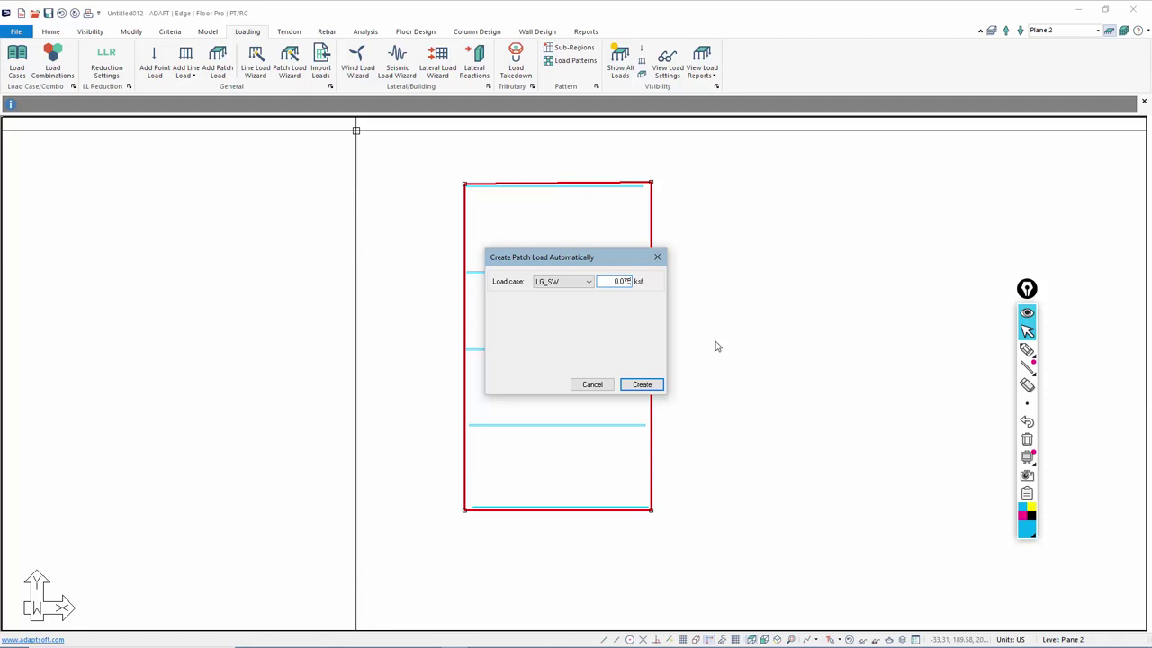
left_click(641, 385)
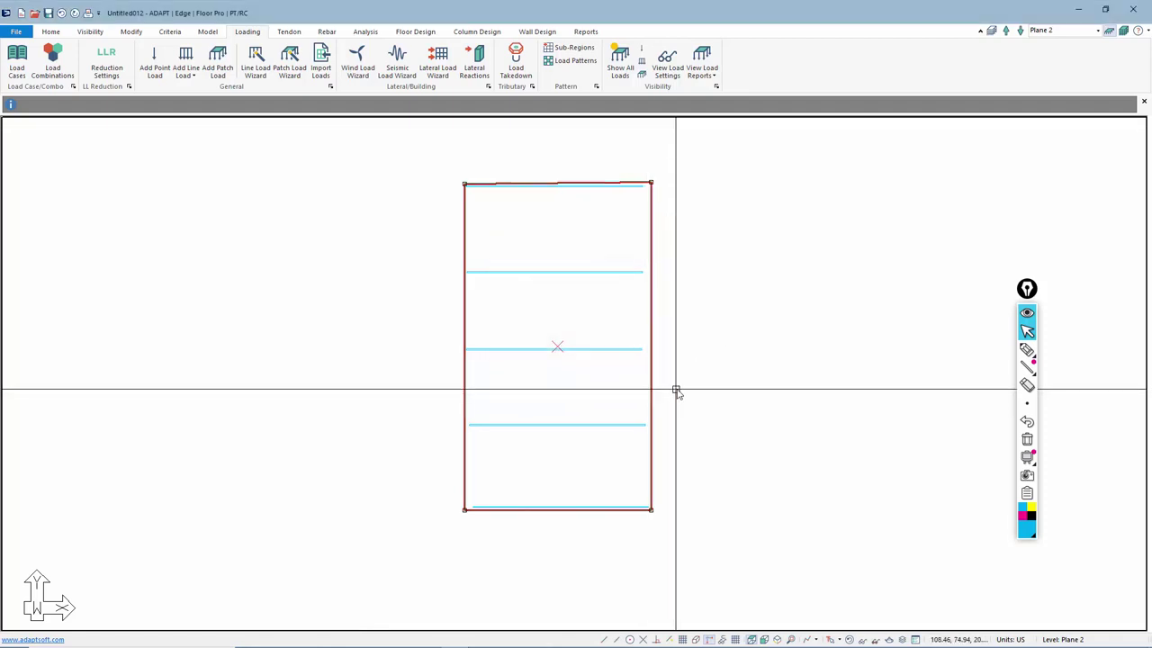
- Generate further patch loads over the same slab for the Dead load and Live load cases
left_click(289, 62)
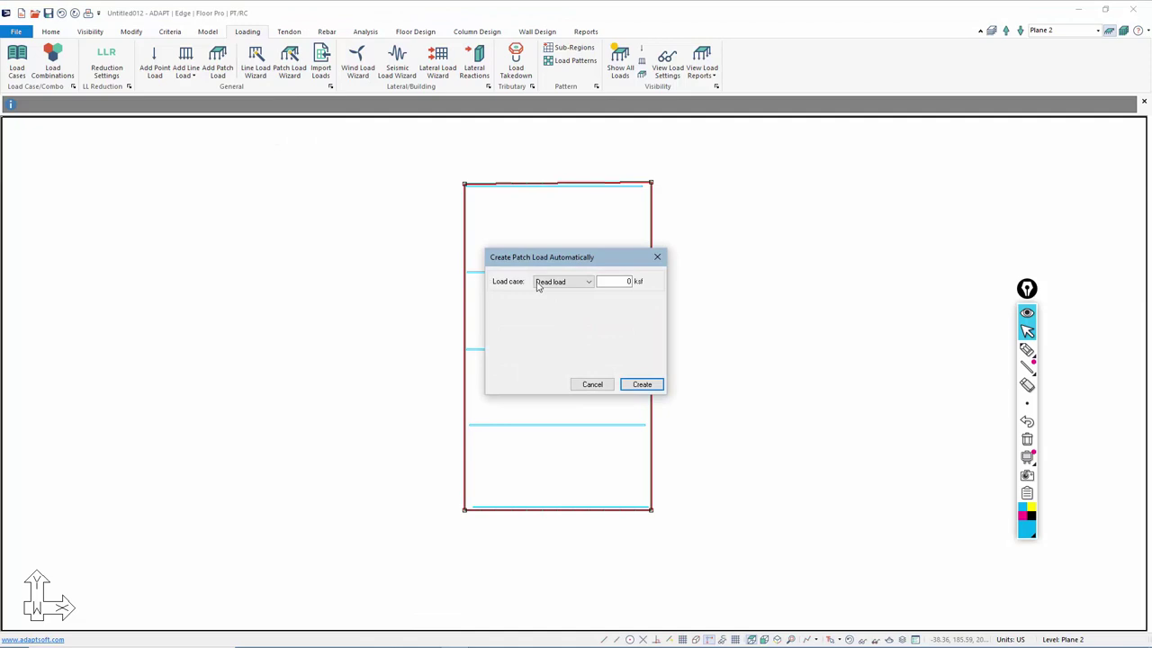
left_click(902, 321)
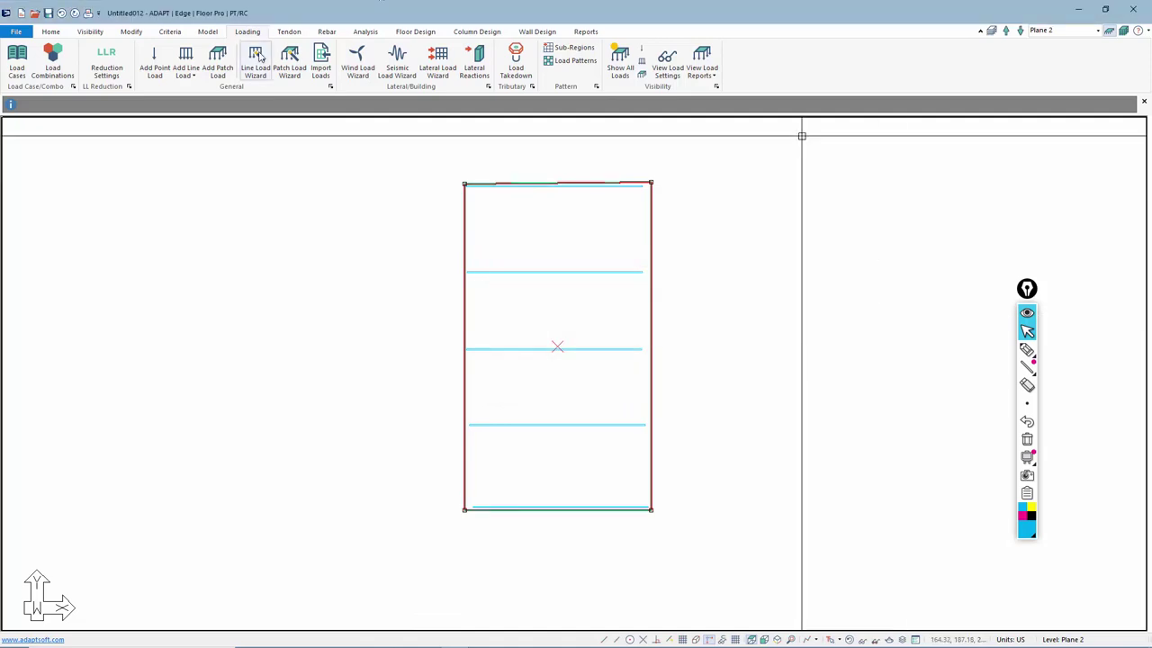
left_click(289, 65)
left_click(563, 282)
left_click(558, 305)
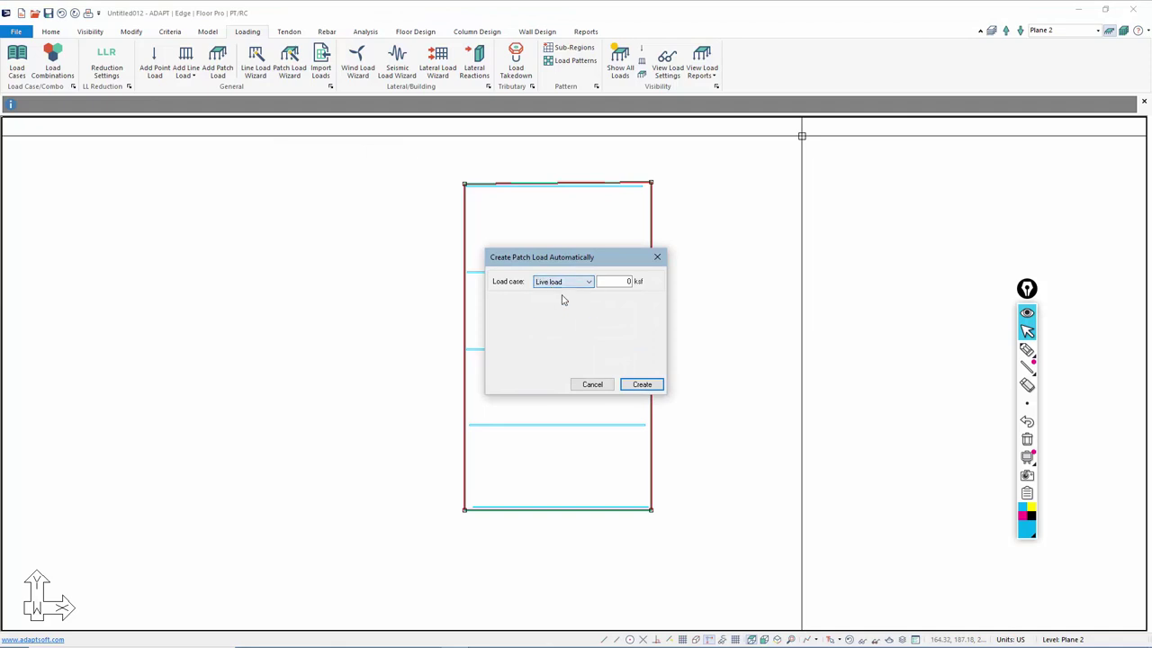
left_click(693, 285)
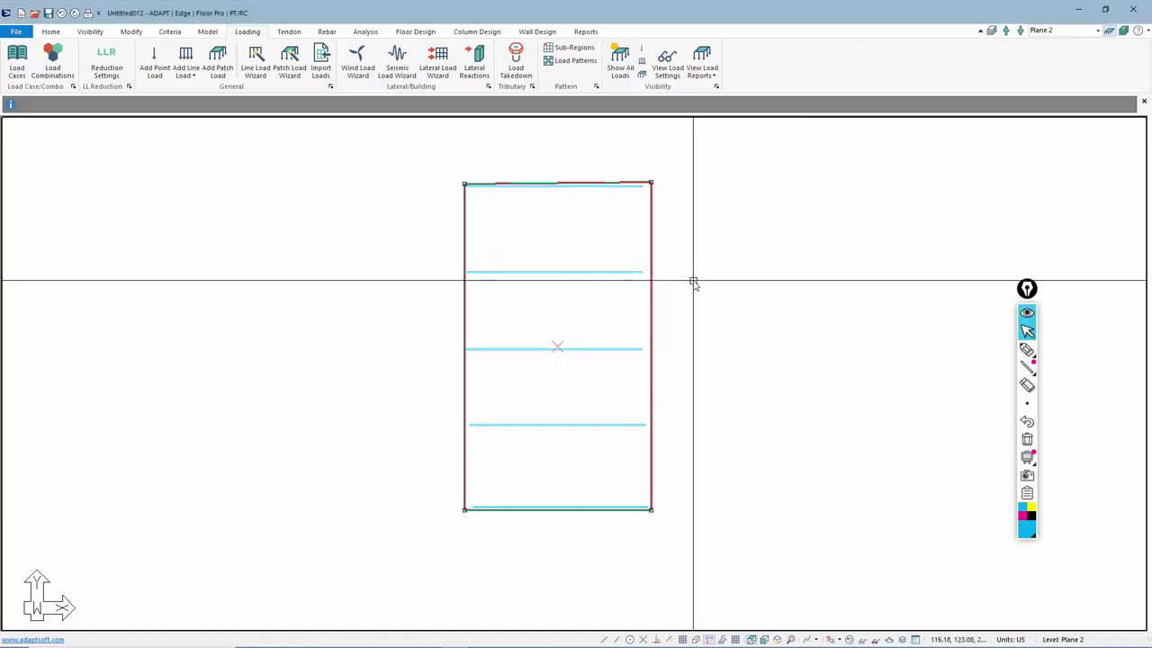
- Select the Plane 2 slab, walls and patch loads and copy them up to the three planes above
scroll(552, 320, "down", 1)
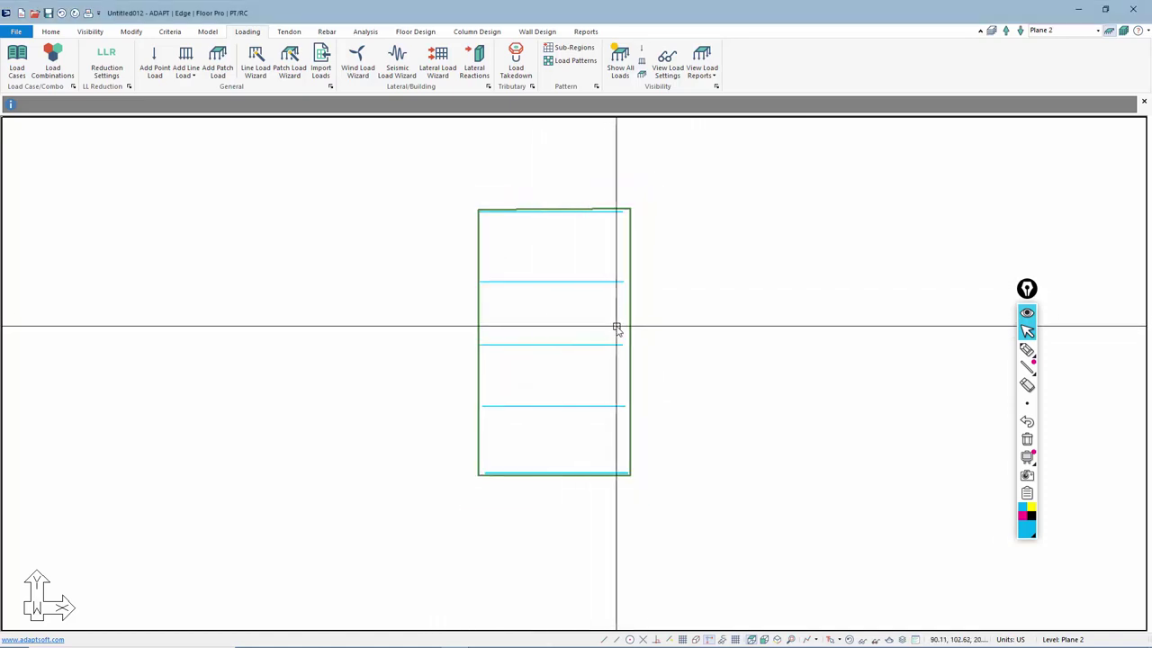
left_click(429, 172)
left_click(788, 639)
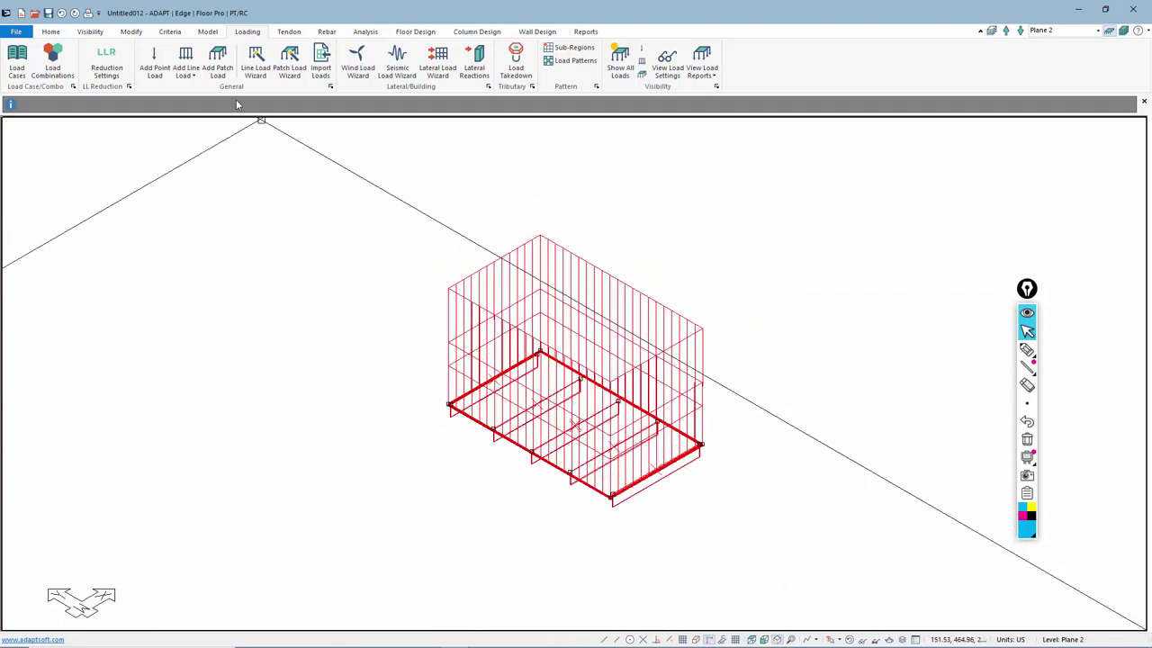
left_click(90, 32)
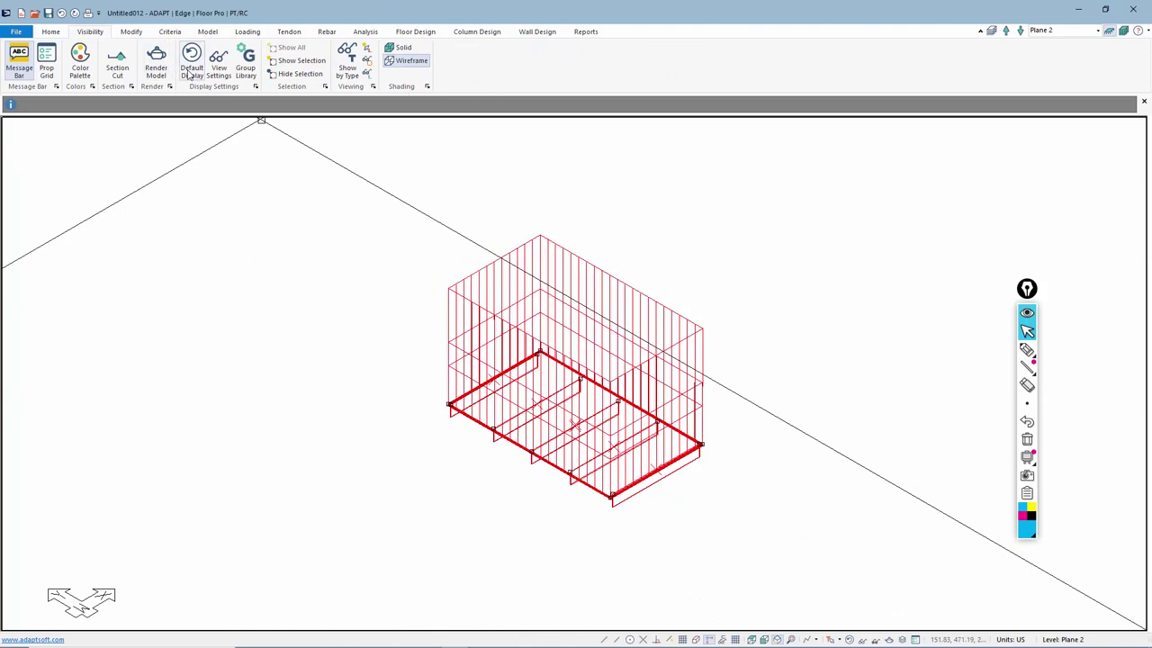
left_click(131, 32)
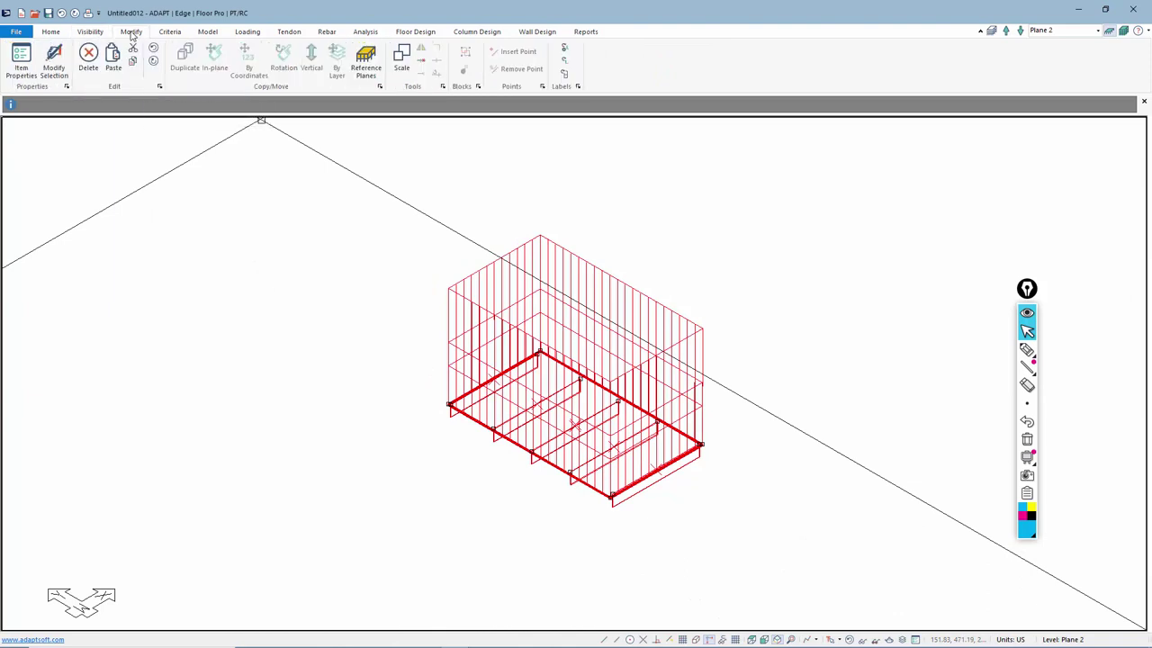
left_click(310, 63)
left_click(558, 320)
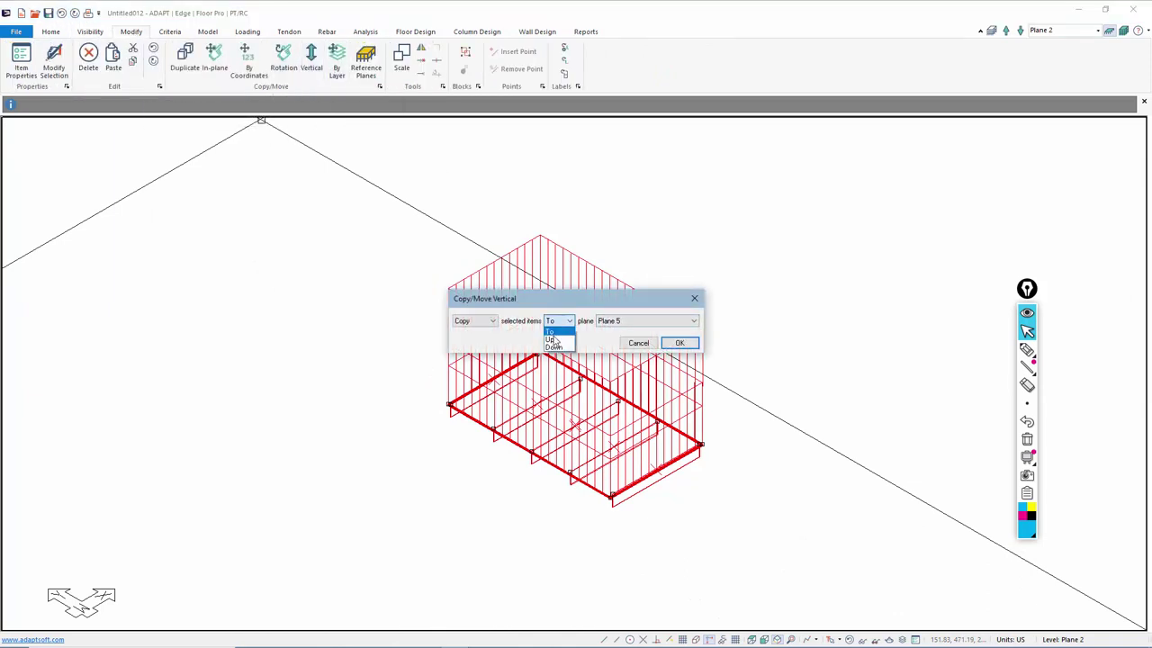
left_click(552, 339)
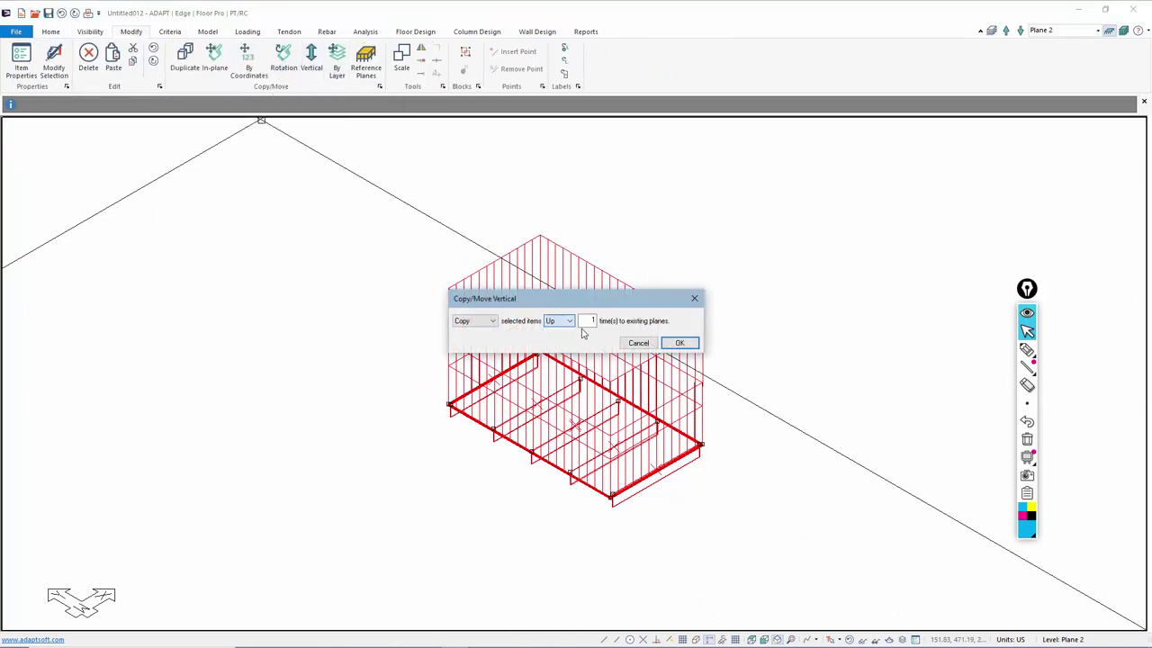
left_click(680, 343)
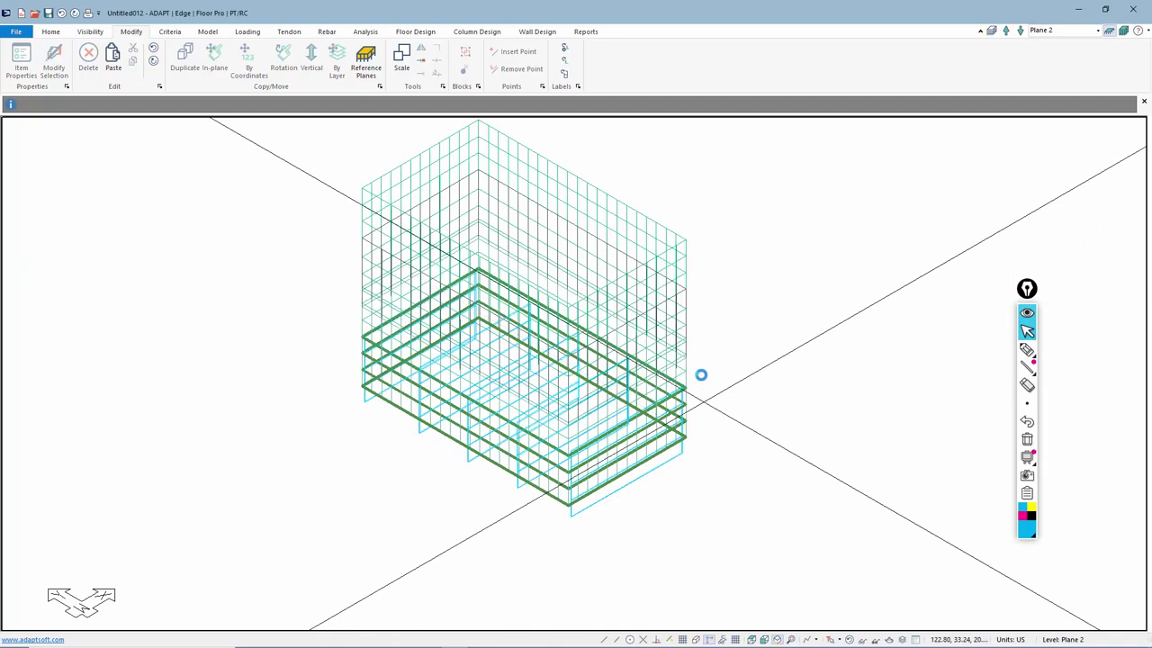
scroll(702, 381, "down", 2)
scroll(813, 252, "up", 2)
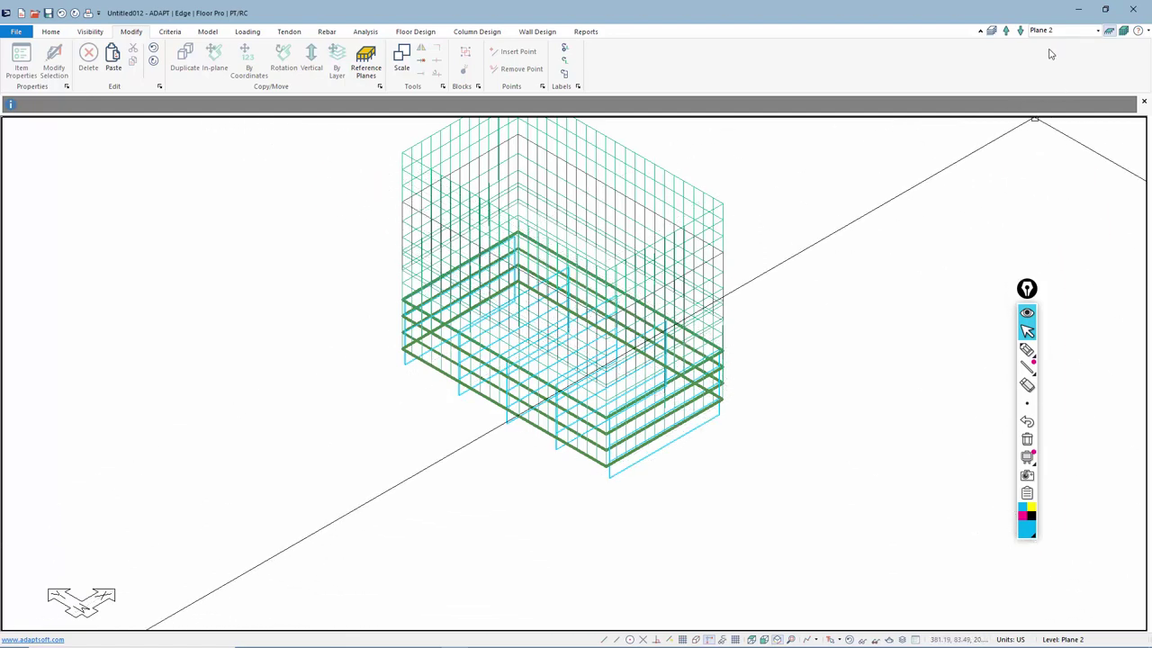
- Run Load Takedown on the whole structure with walls transferred as applied line loads, regenerating tributaries and recalculating loads
left_click(1123, 30)
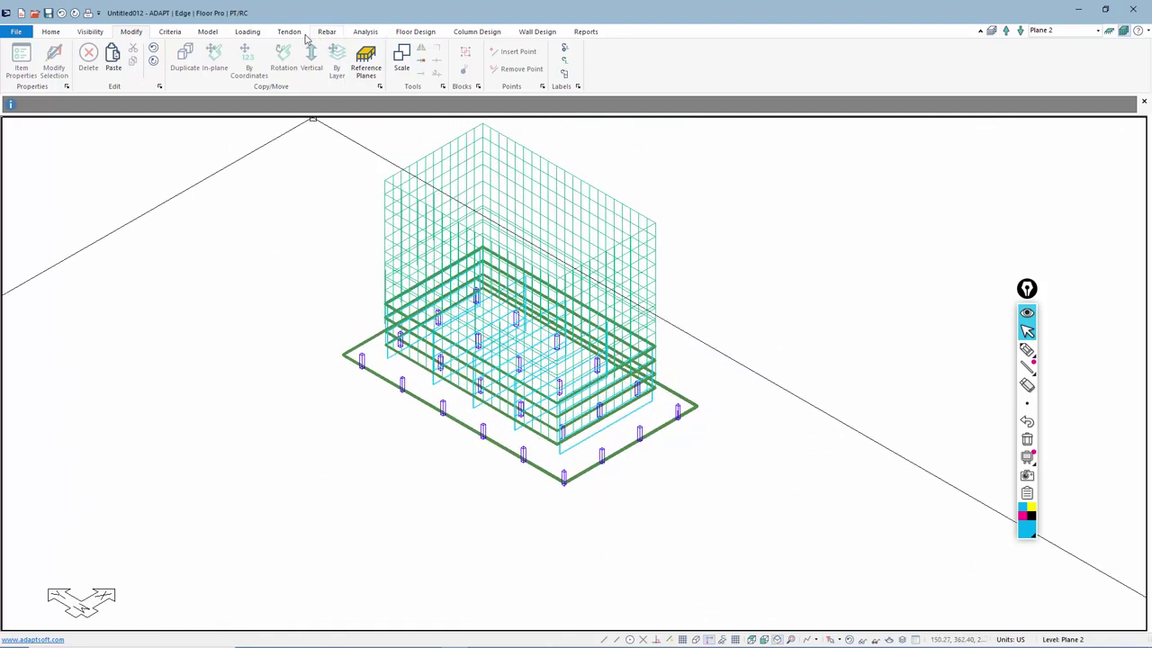
left_click(250, 34)
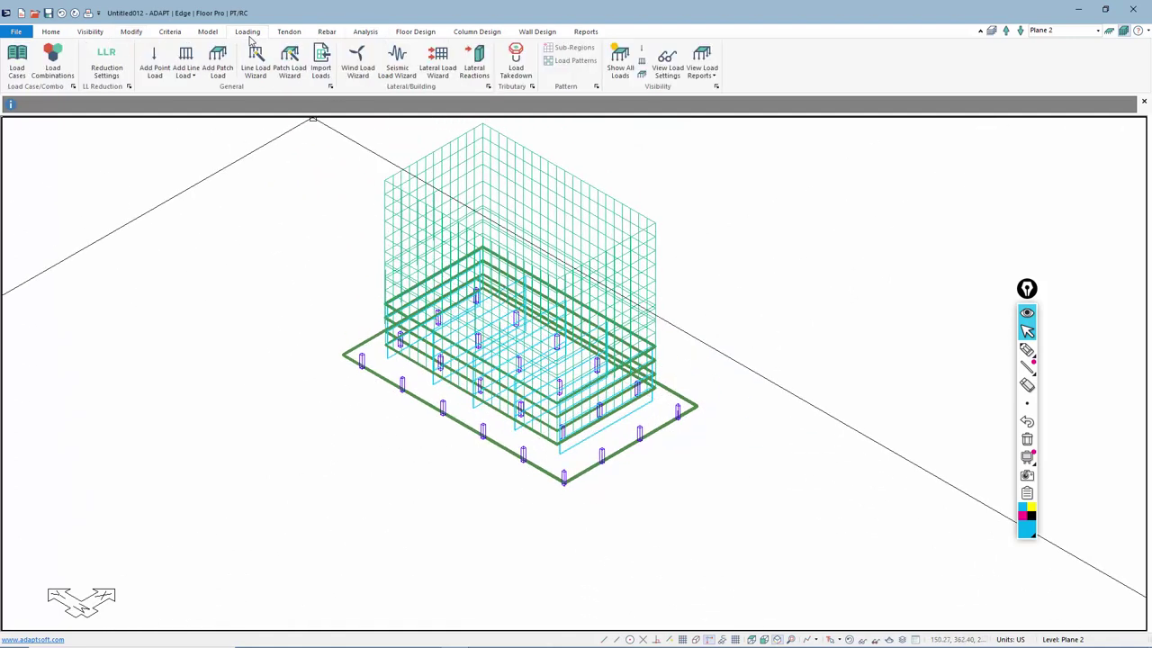
left_click(514, 68)
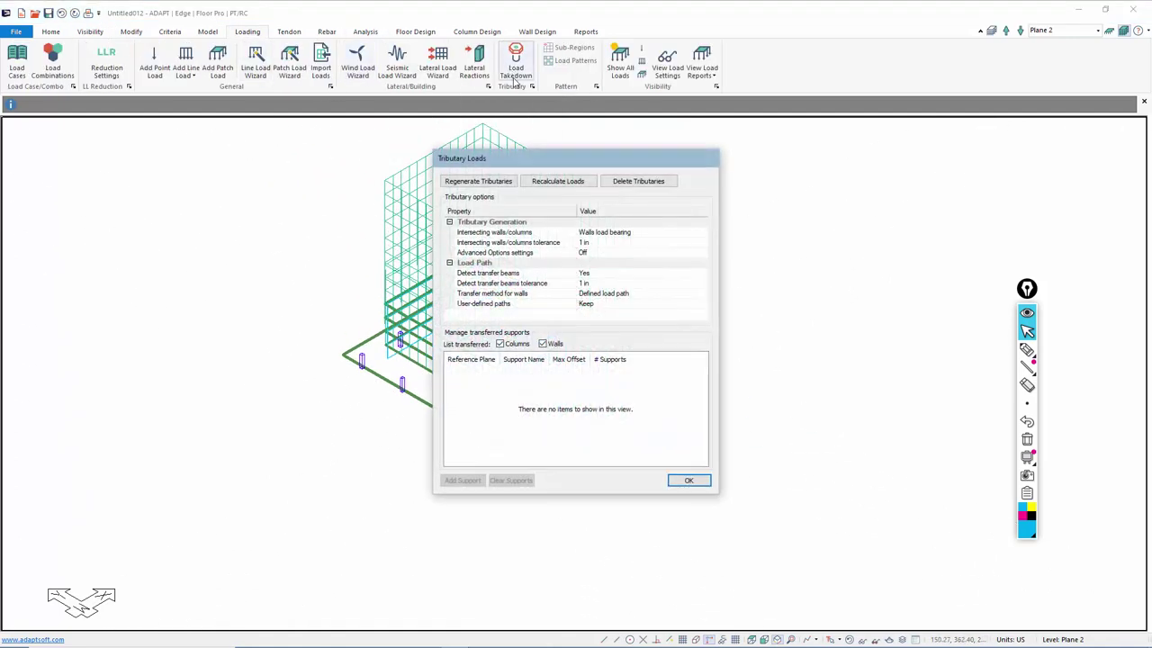
left_click(500, 180)
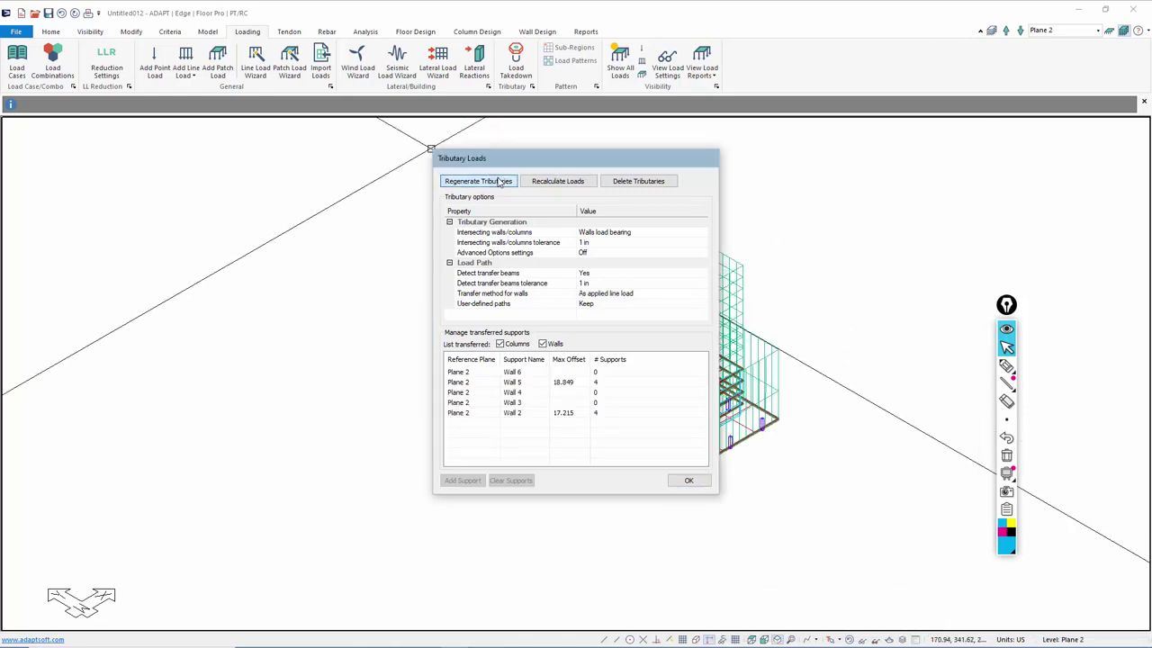
left_click(535, 183)
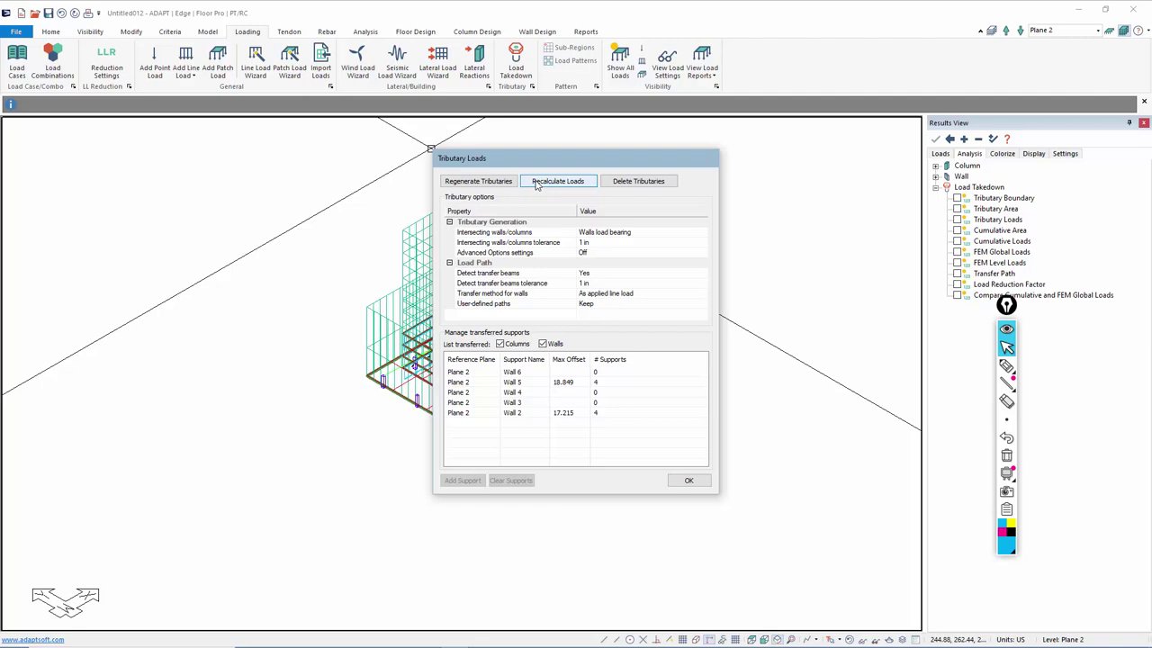
left_click(688, 479)
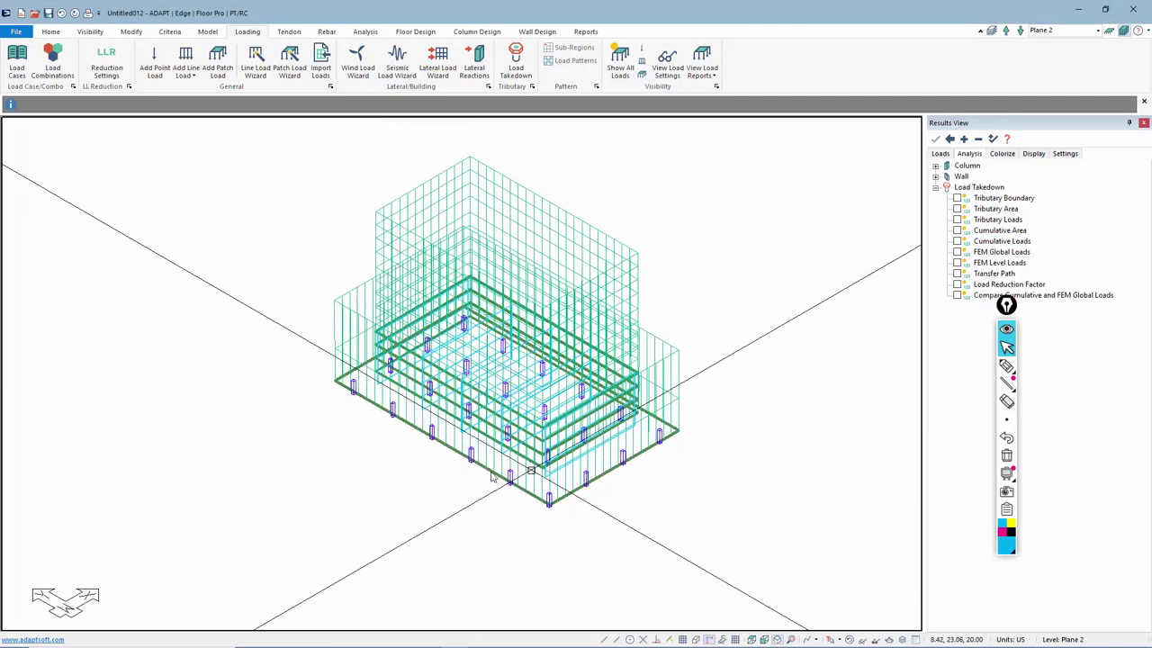
- Hide the applied loads and inspect the tributary boundaries of the Plane 2 walls in a single-level plan view
left_click(616, 65)
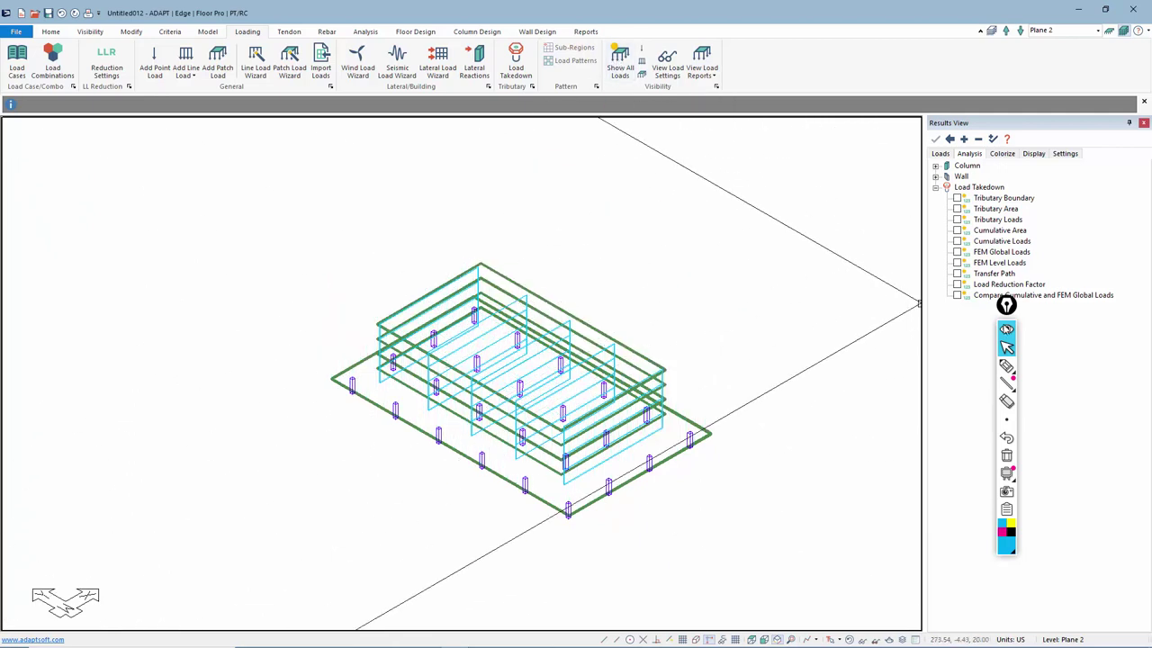
left_click_drag(1006, 304, 1067, 487)
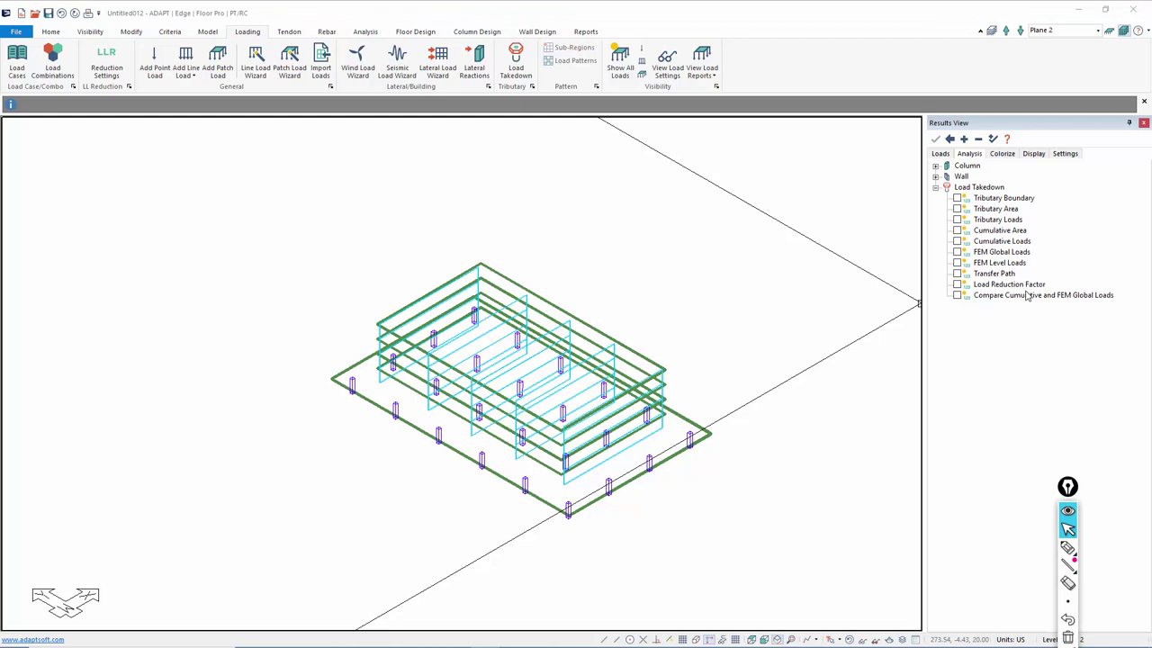
left_click(365, 31)
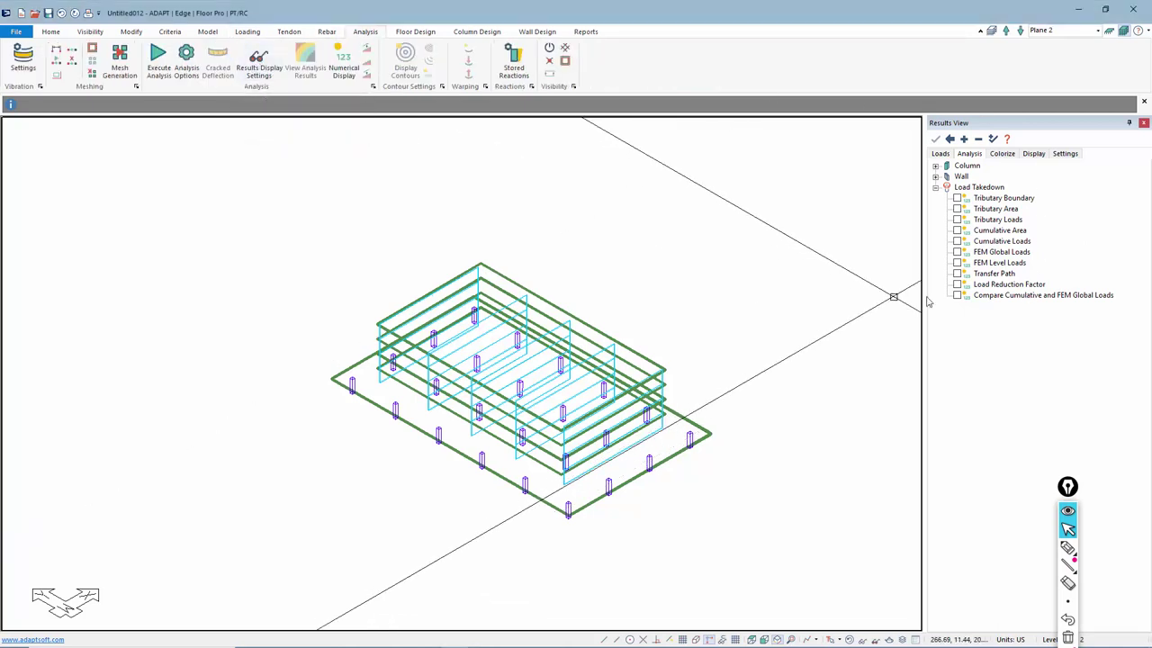
left_click(957, 198)
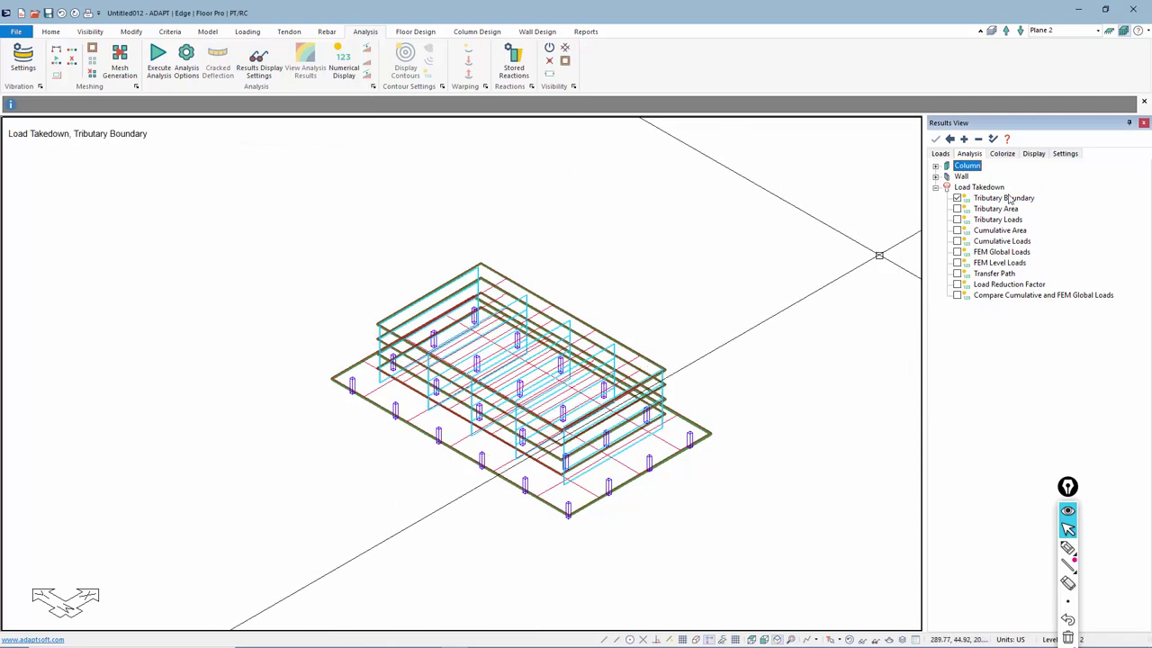
left_click(1110, 32)
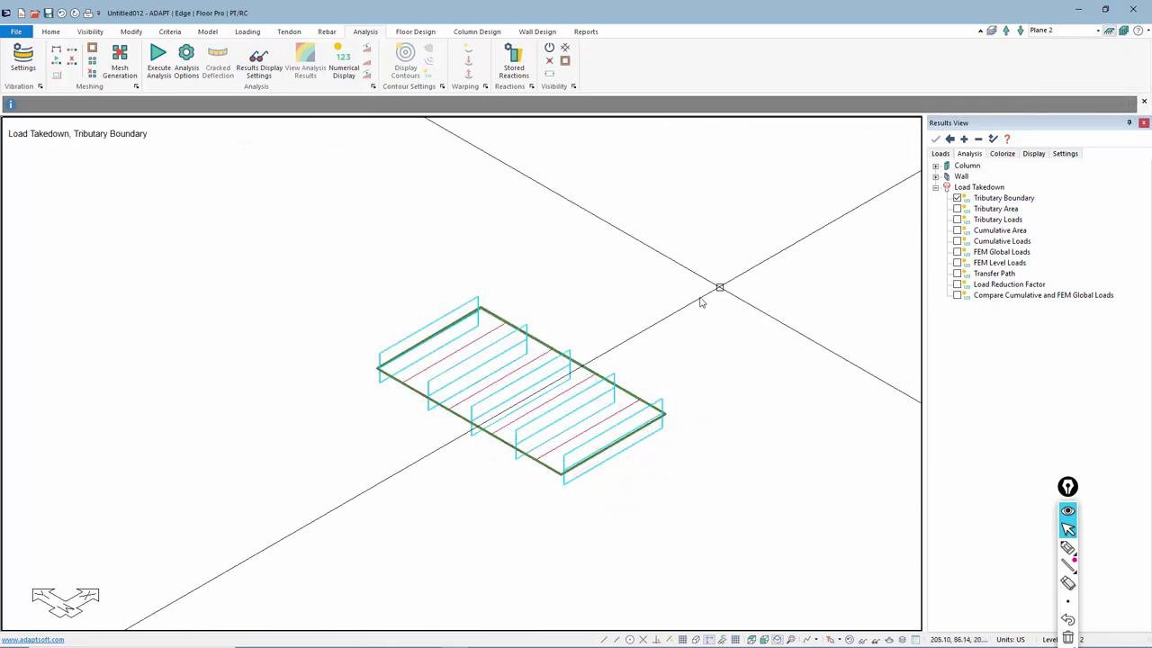
left_click(763, 639)
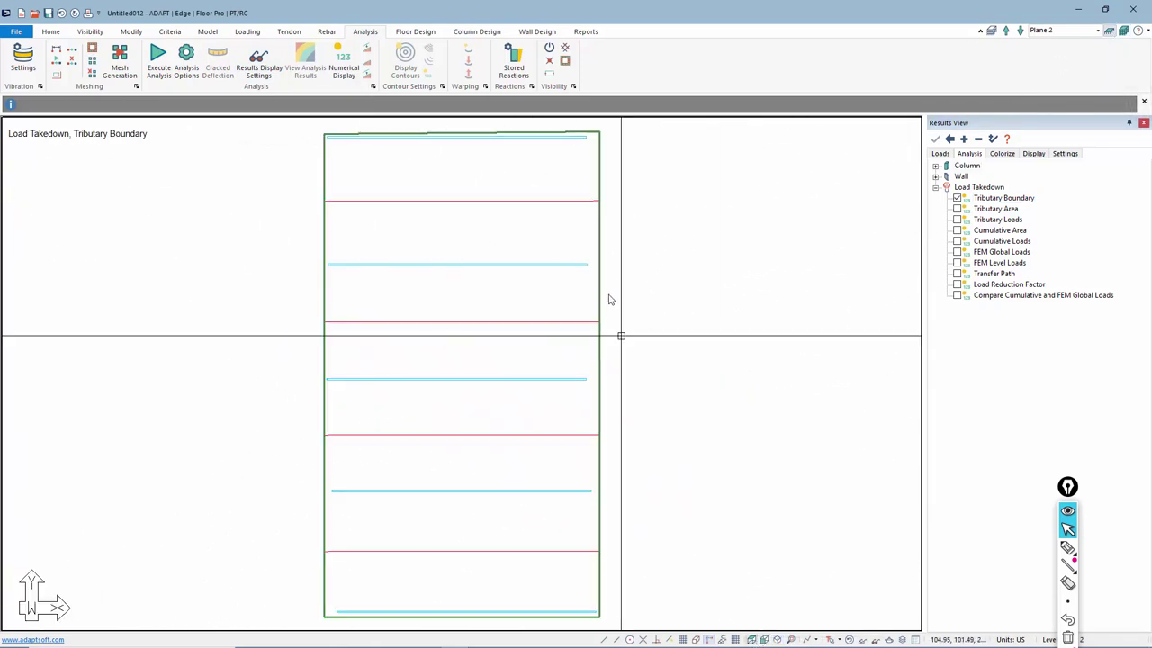
left_click(518, 274)
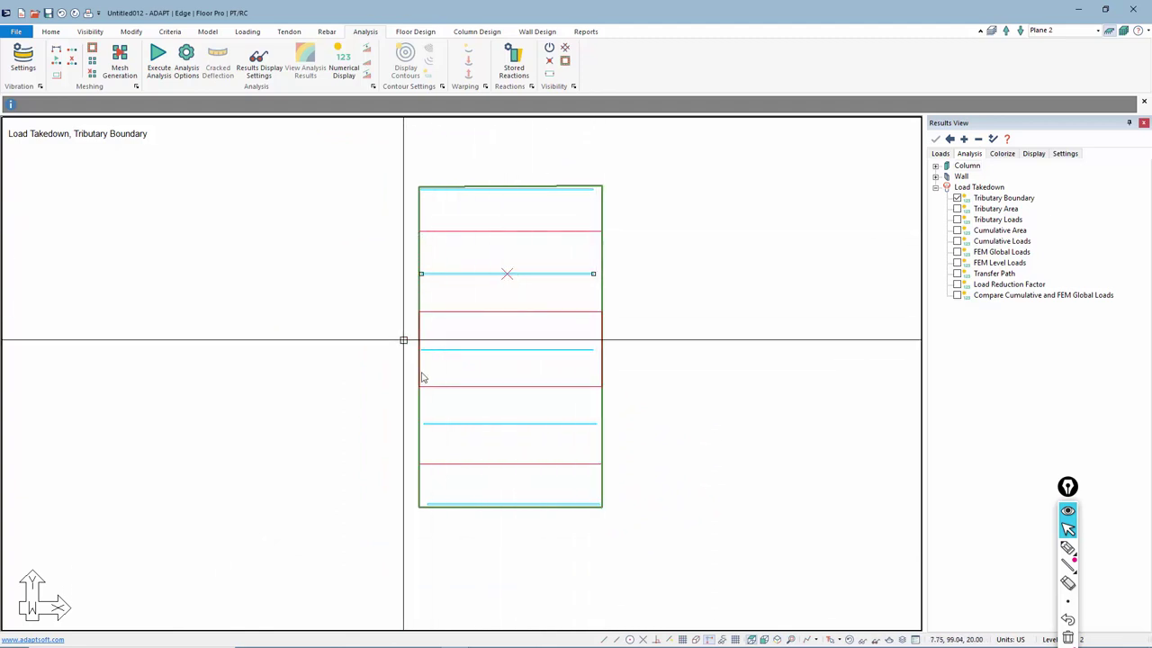
key("Escape")
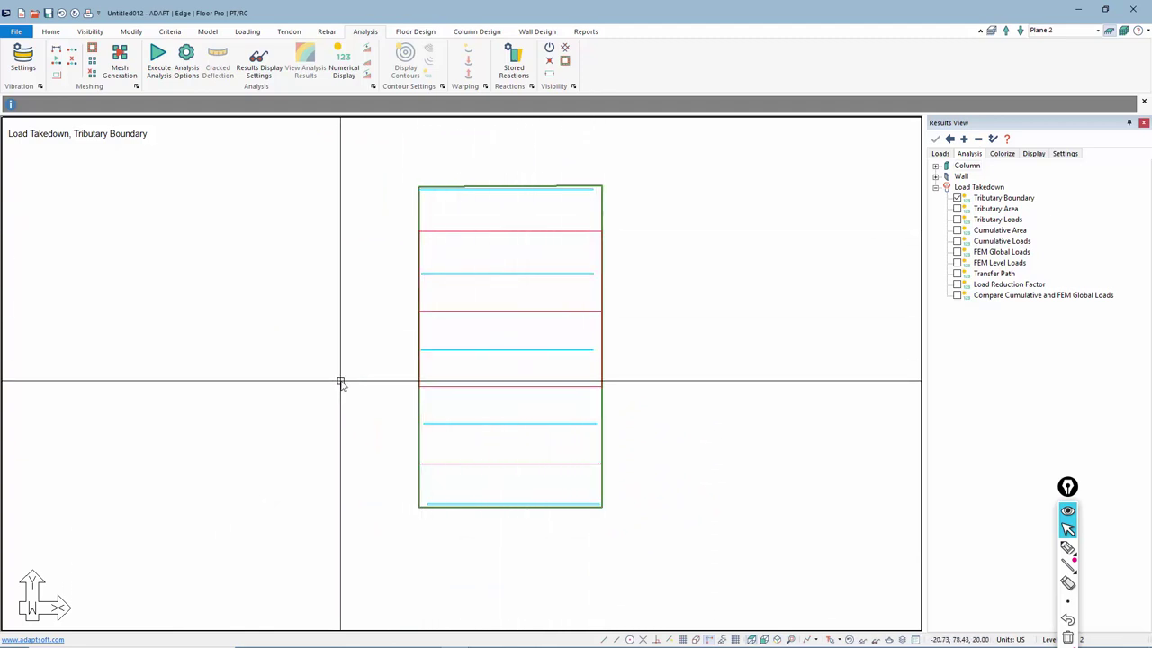
- Display Cumulative Loads and Cumulative Area instead of tributary boundaries and examine the values at the Plane 2 walls
left_click(957, 241)
left_click(957, 230)
scroll(493, 279, "up", 5)
scroll(489, 274, "up", 6)
scroll(518, 265, "down", 2)
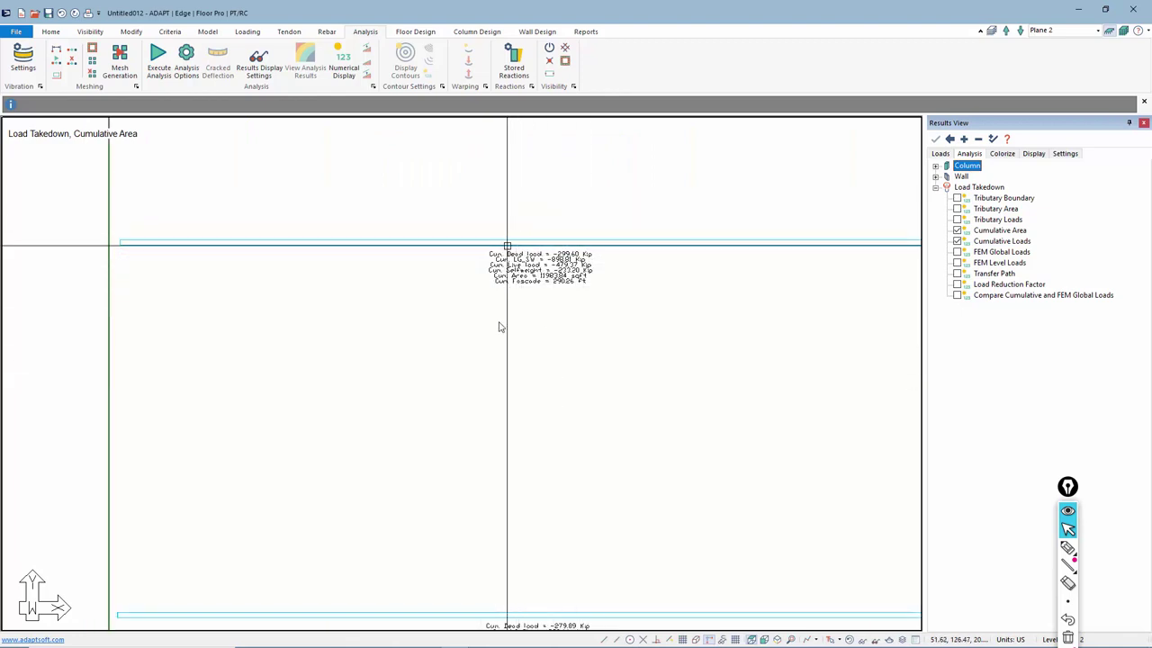
- Examine the cumulative load and area values at the remaining Plane 2 walls, down to the one at the slab's lower edge
middle_click_drag(527, 368, 544, 90)
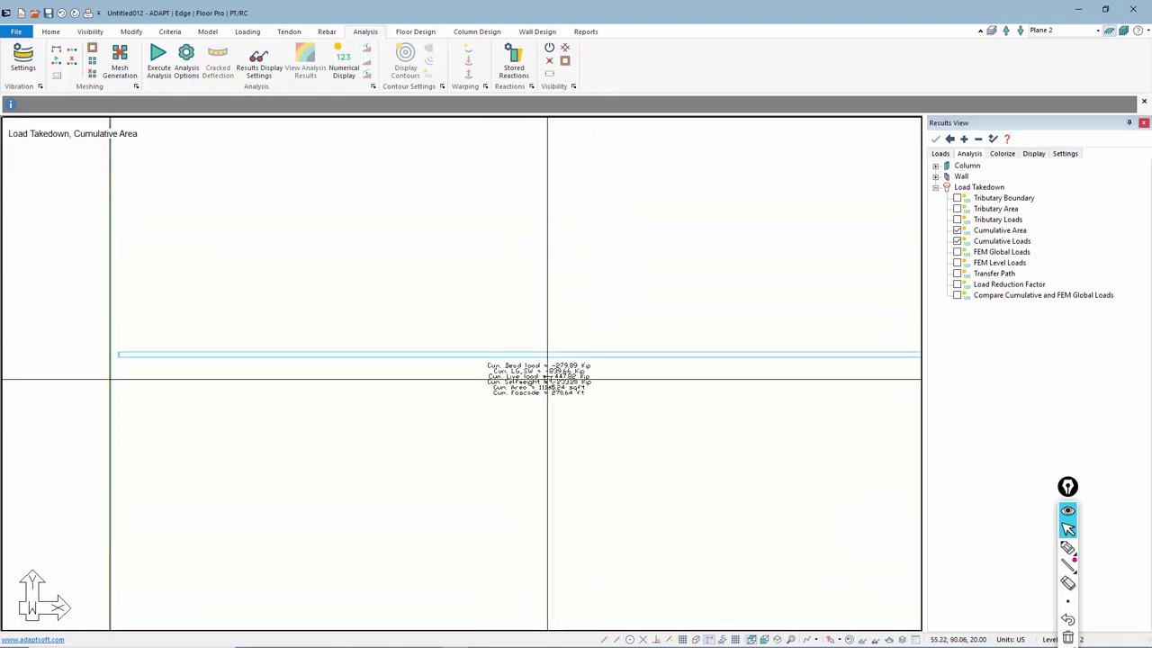
scroll(517, 540, "down", 3)
scroll(538, 506, "up", 3)
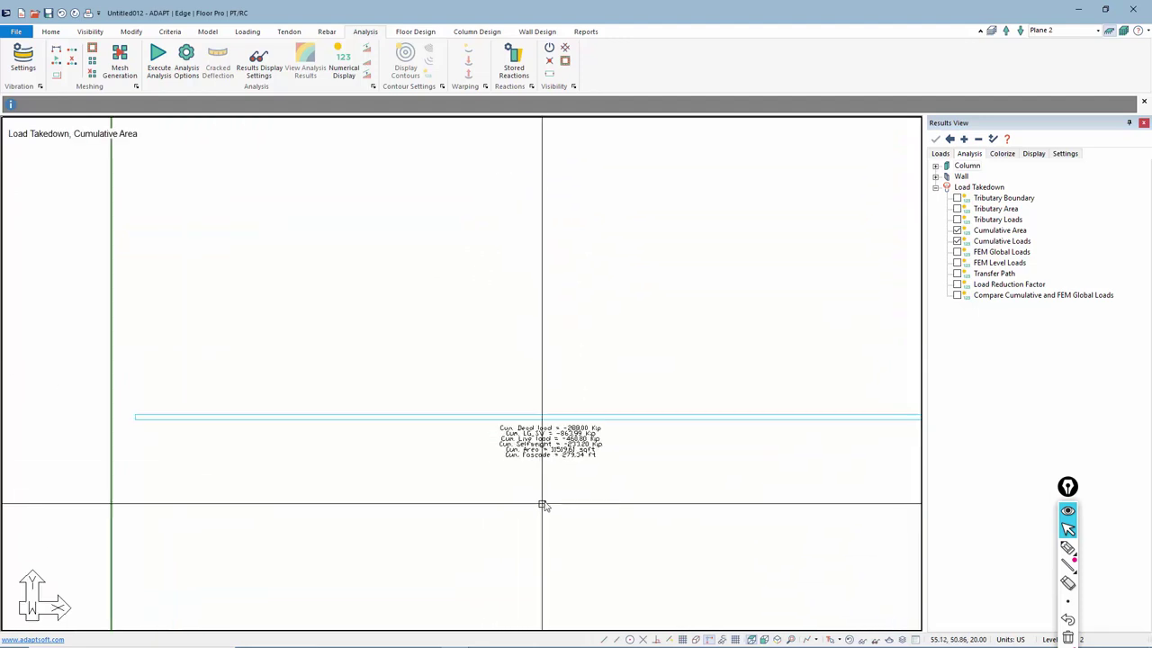
scroll(542, 506, "down", 4)
scroll(531, 518, "down", 1)
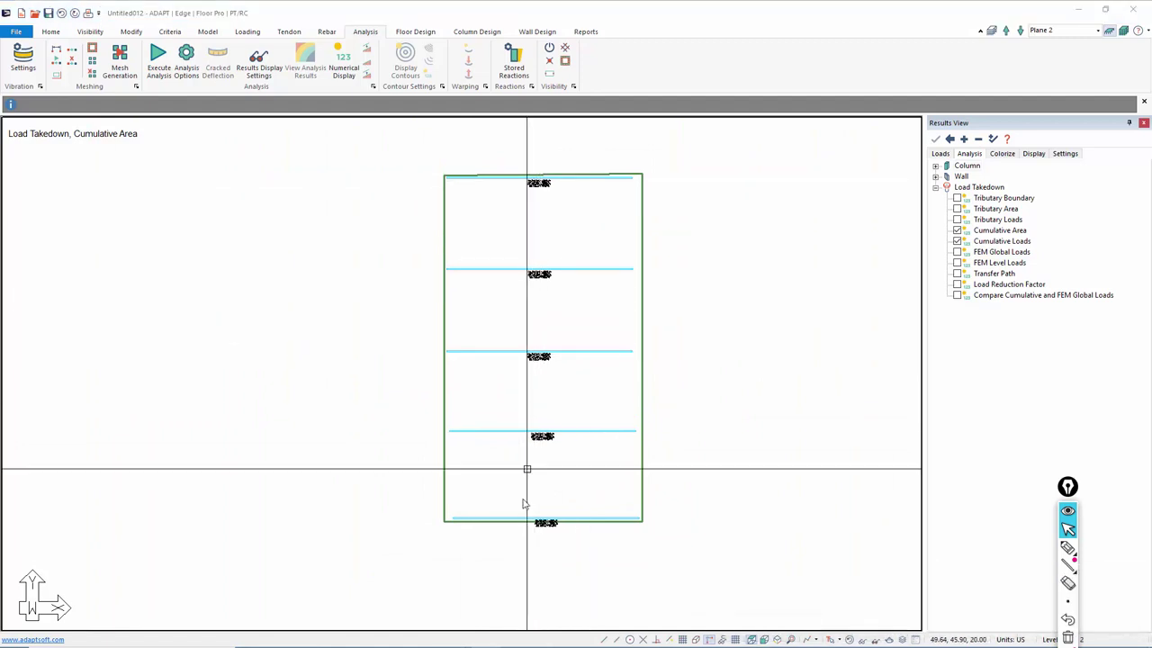
scroll(532, 171, "up", 1)
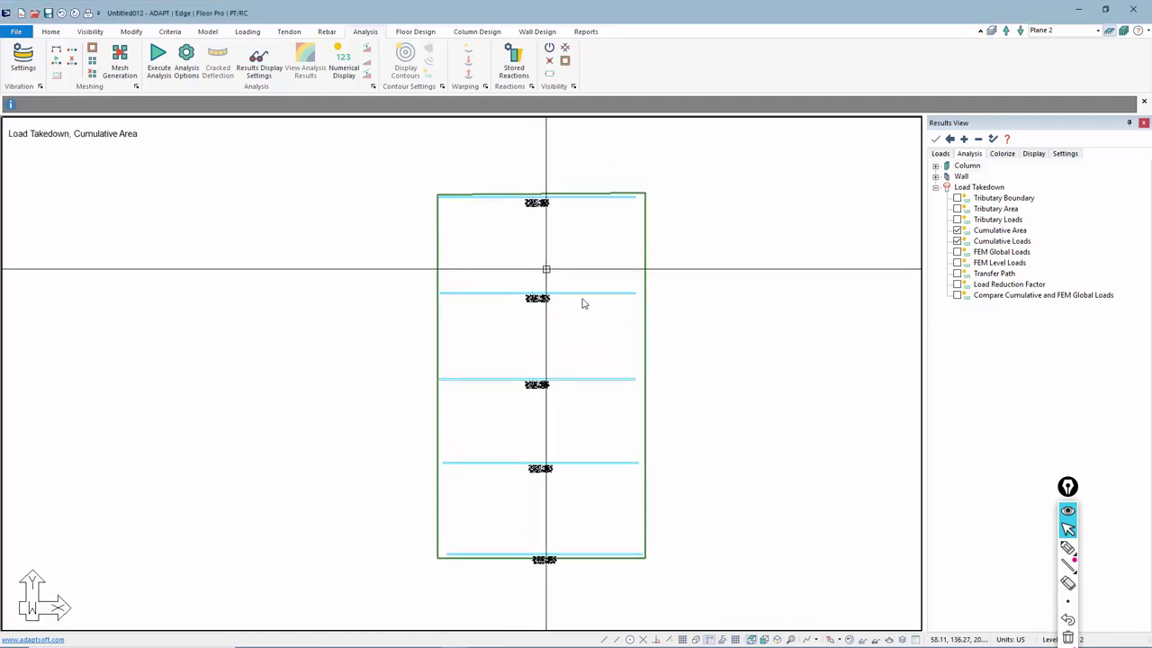
- Show the whole multi-level structure in isometric view and turn off the cumulative load takedown results
left_click(778, 640)
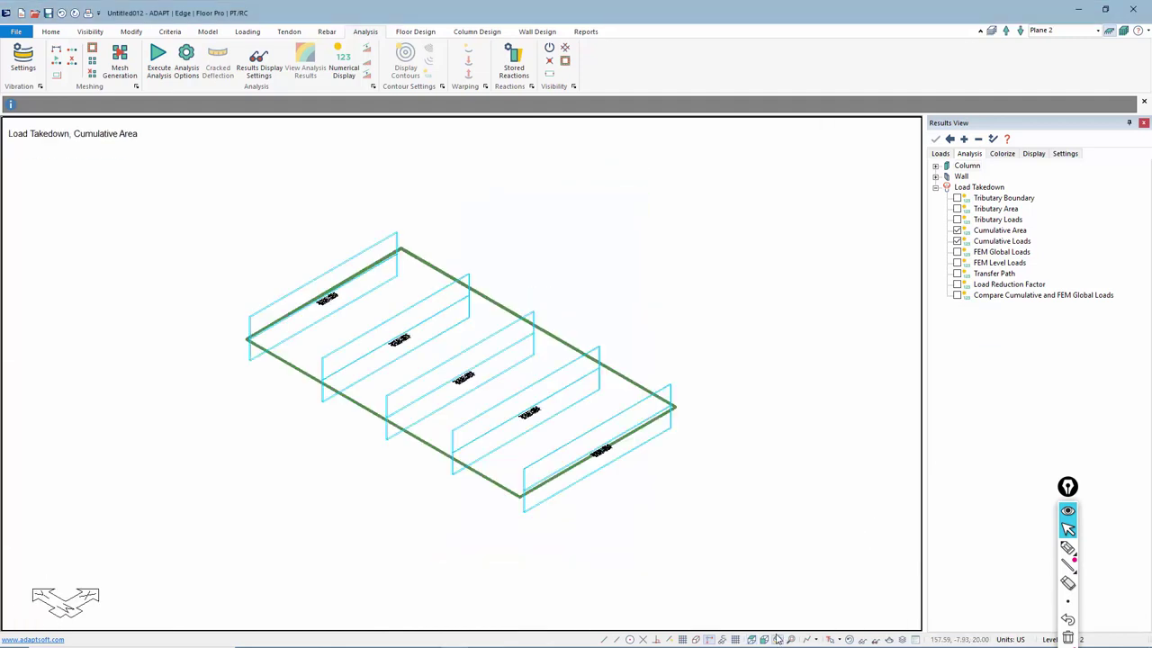
left_click(1126, 34)
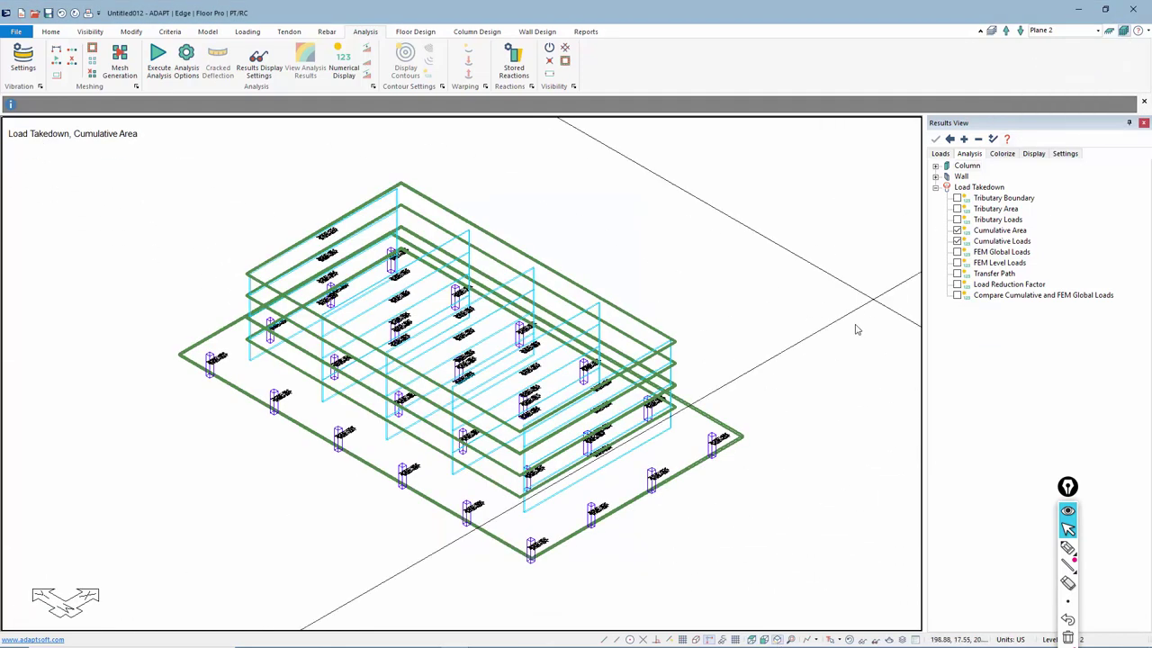
left_click(957, 231)
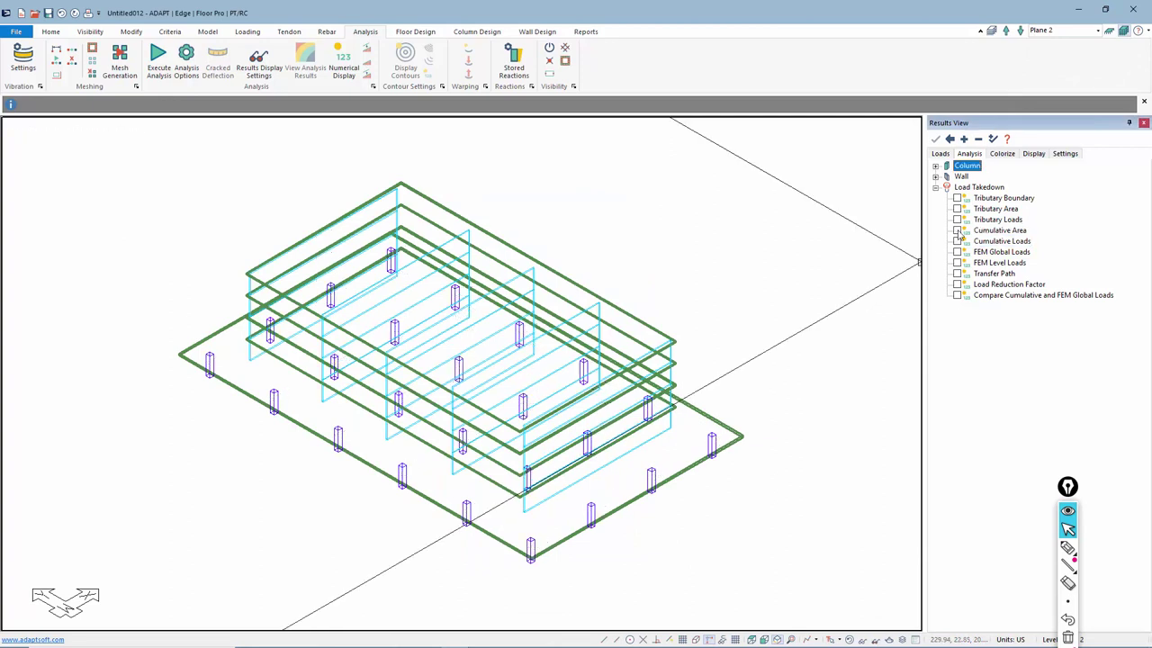
left_click(937, 187)
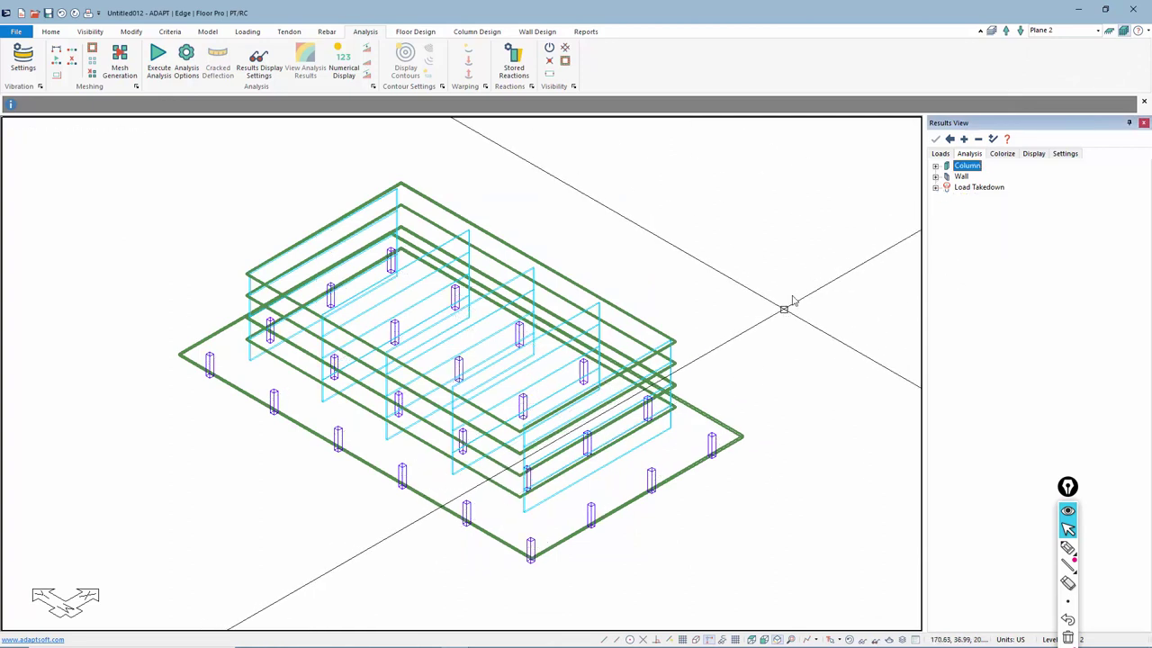
- Isolate the Podium level in single-level mode and generate the finite element mesh for its slab
left_click(1111, 32)
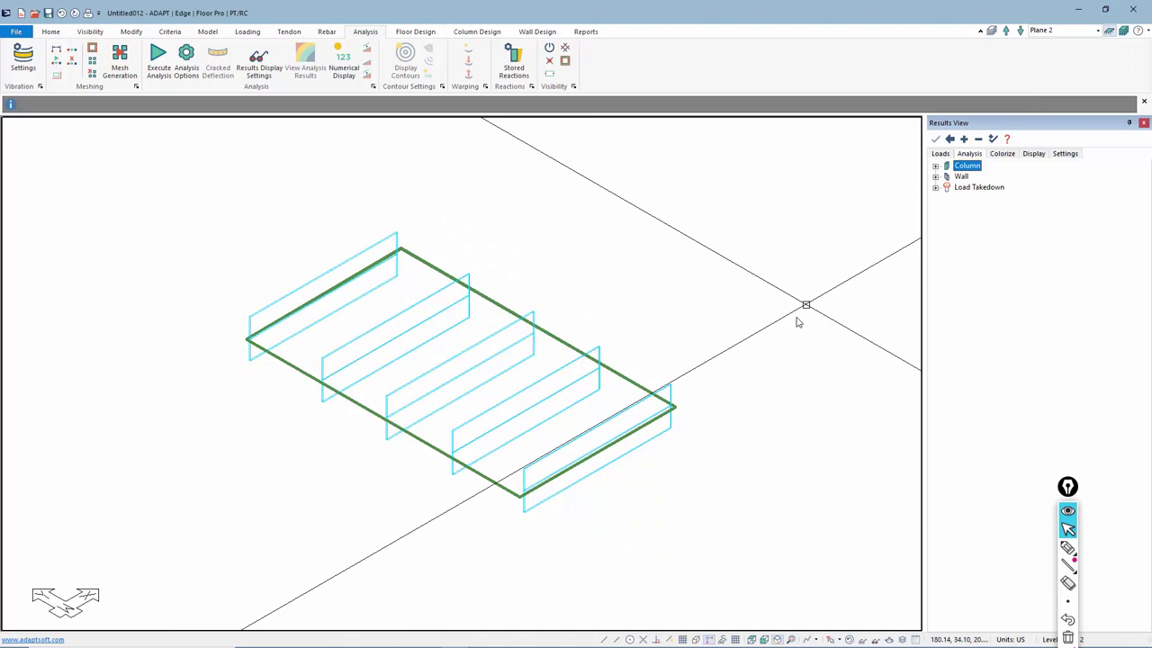
left_click(1021, 32)
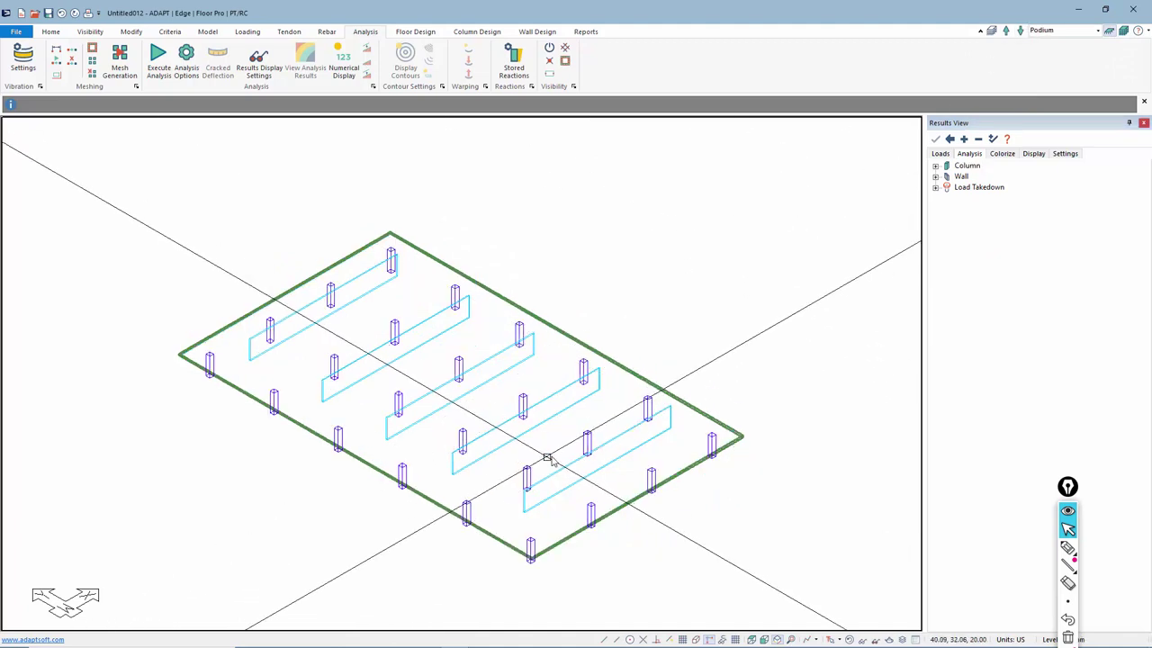
middle_click_drag(547, 462, 561, 411)
scroll(378, 325, "up", 2)
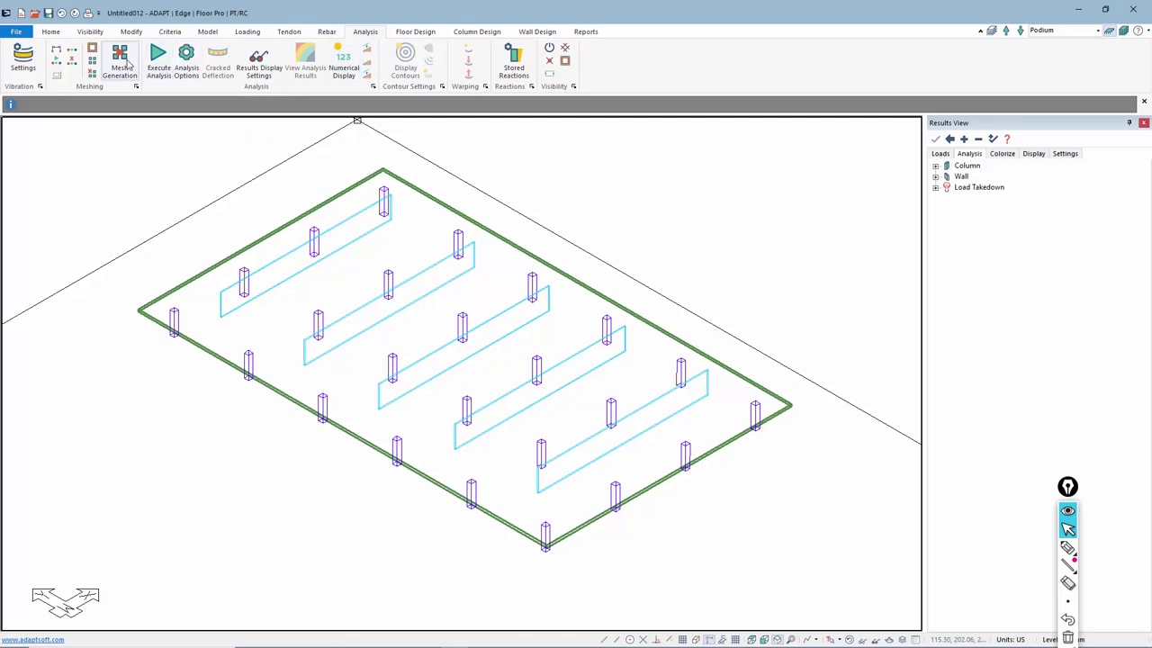
left_click(126, 63)
left_click(635, 387)
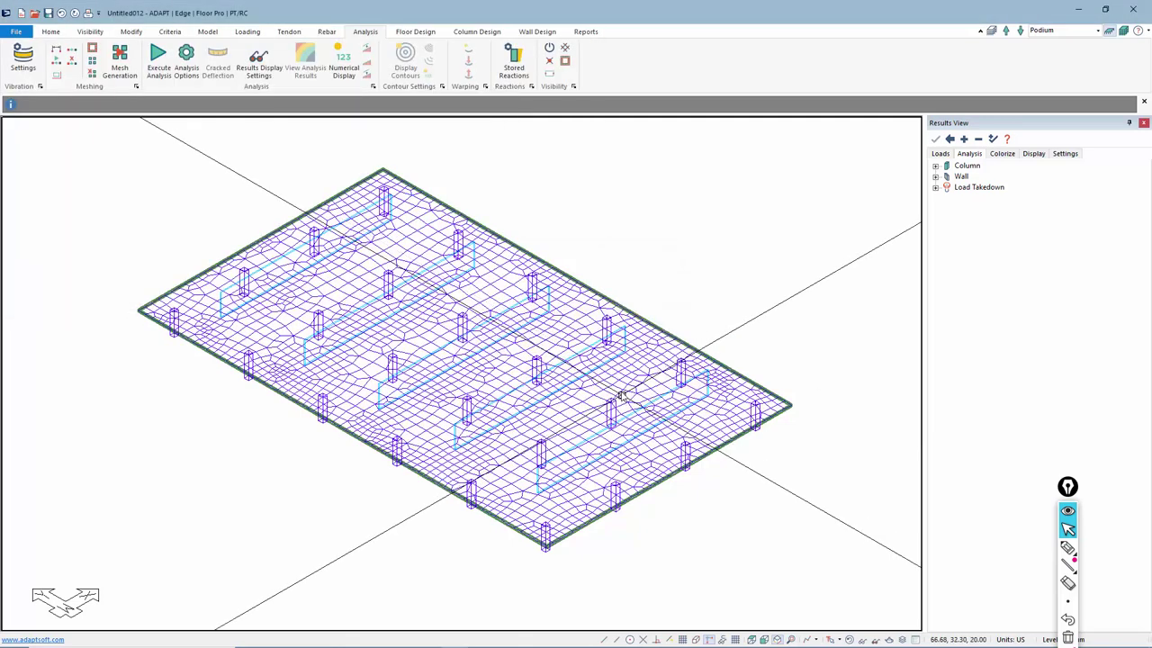
- Add a SERVICE SUSTAINED LOAD combination with a factor of 1 on the LG_SW load case only
left_click(247, 31)
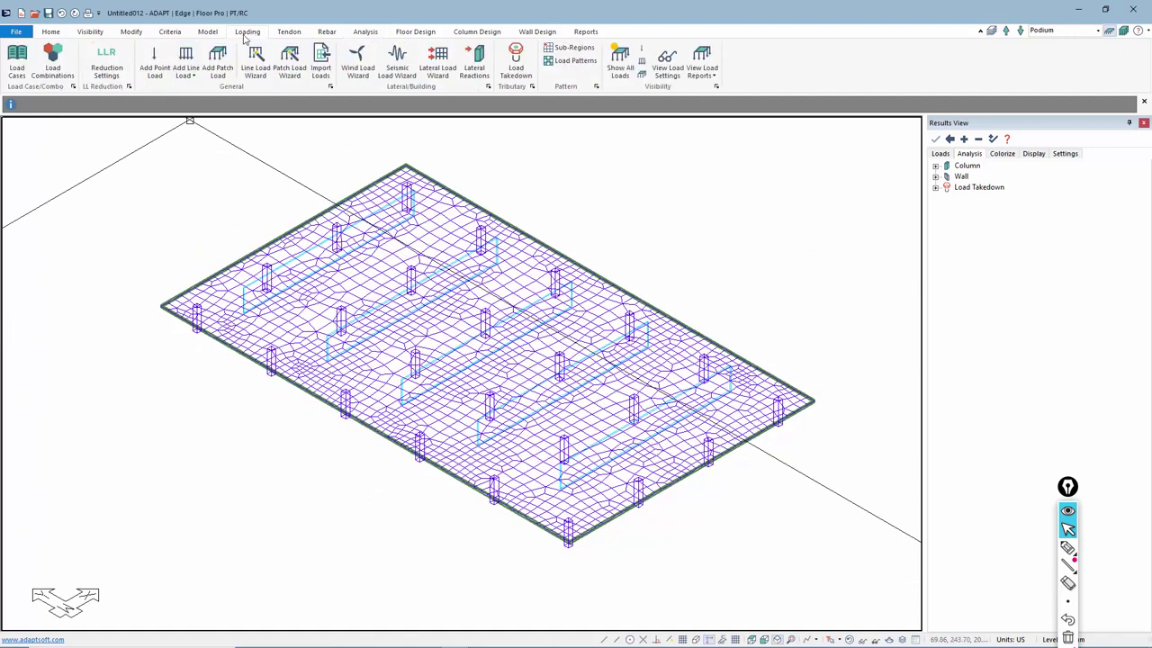
left_click(52, 61)
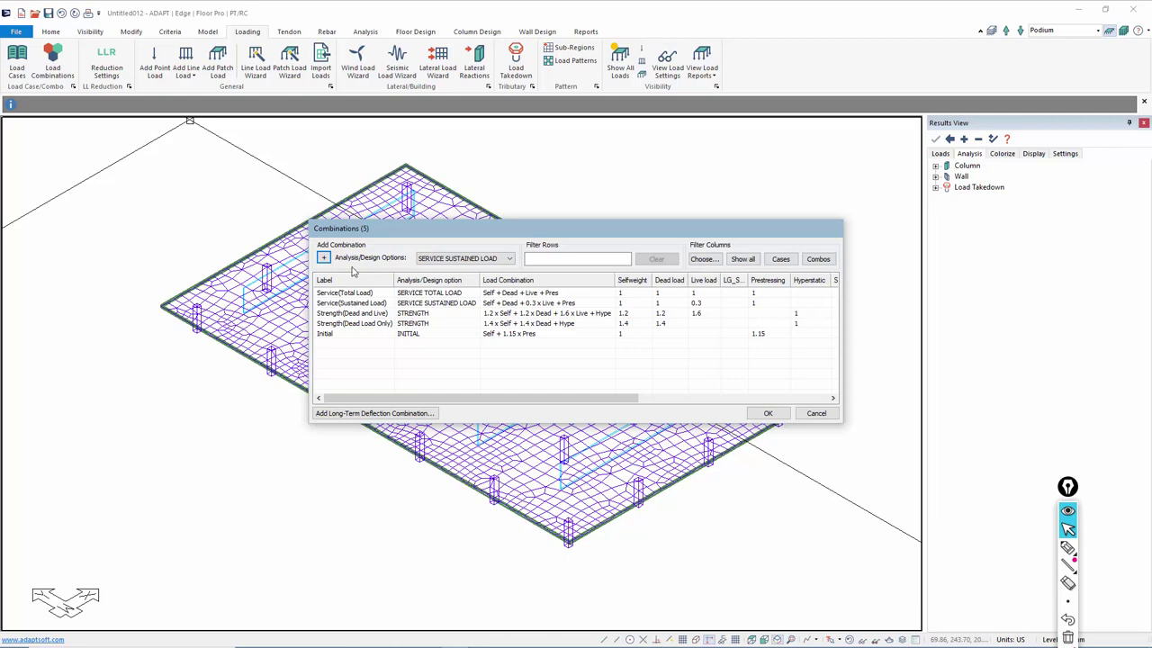
left_click(324, 258)
left_click_drag(601, 394, 617, 396)
left_click(682, 345)
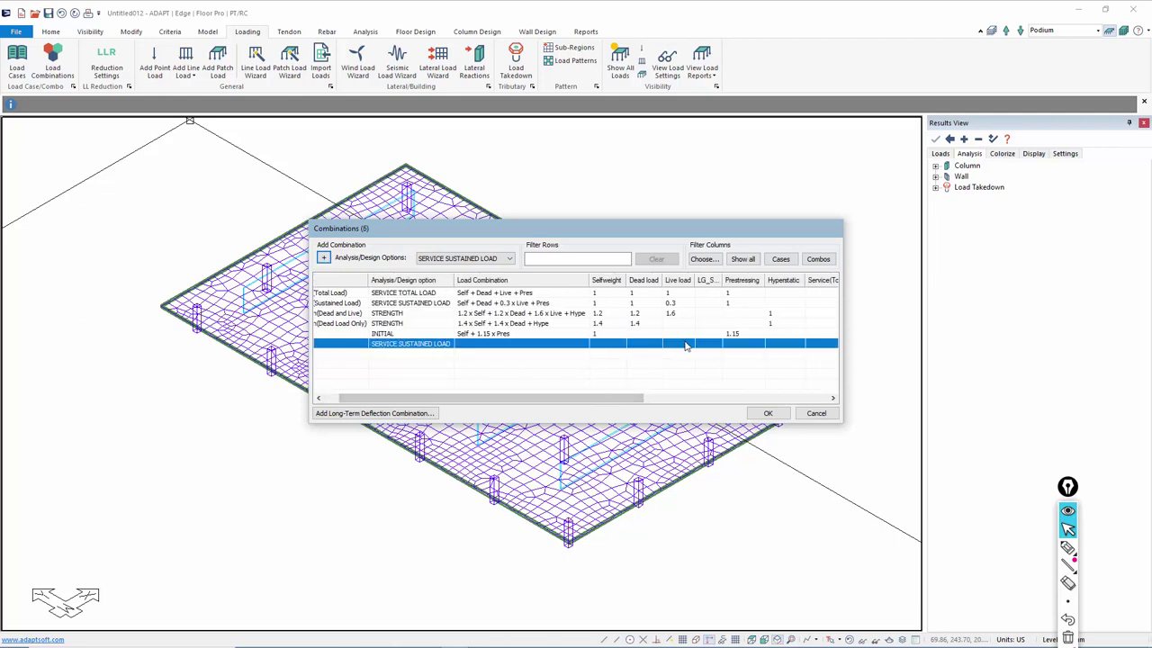
left_click_drag(722, 280, 753, 281)
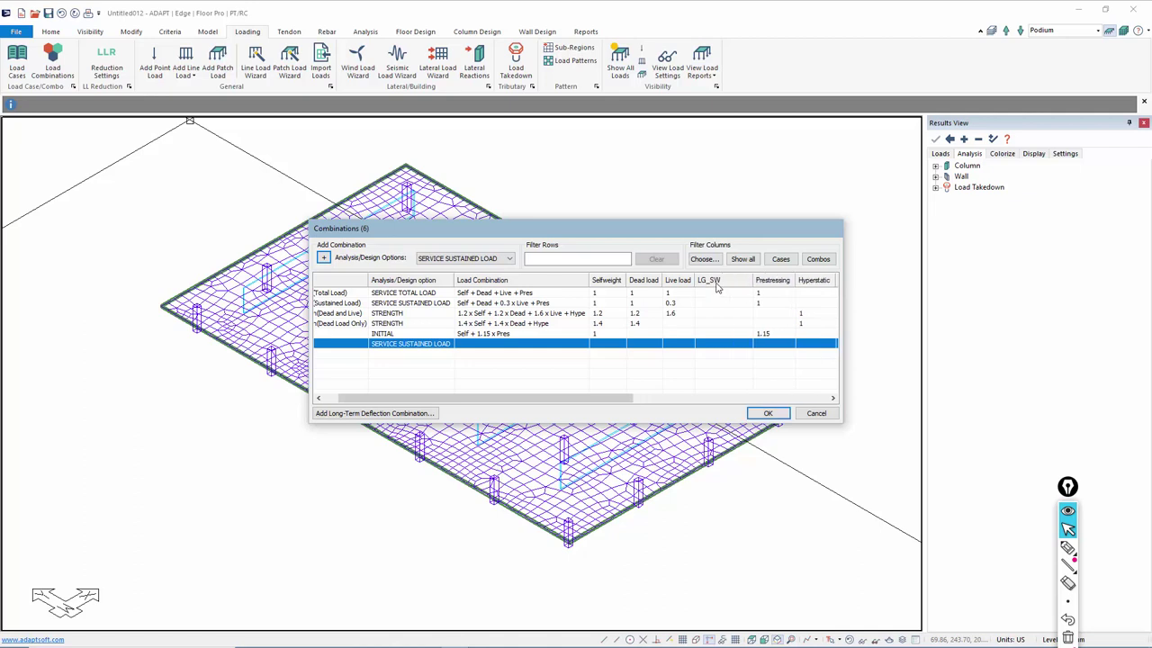
left_click(700, 342)
type("1")
left_click(691, 380)
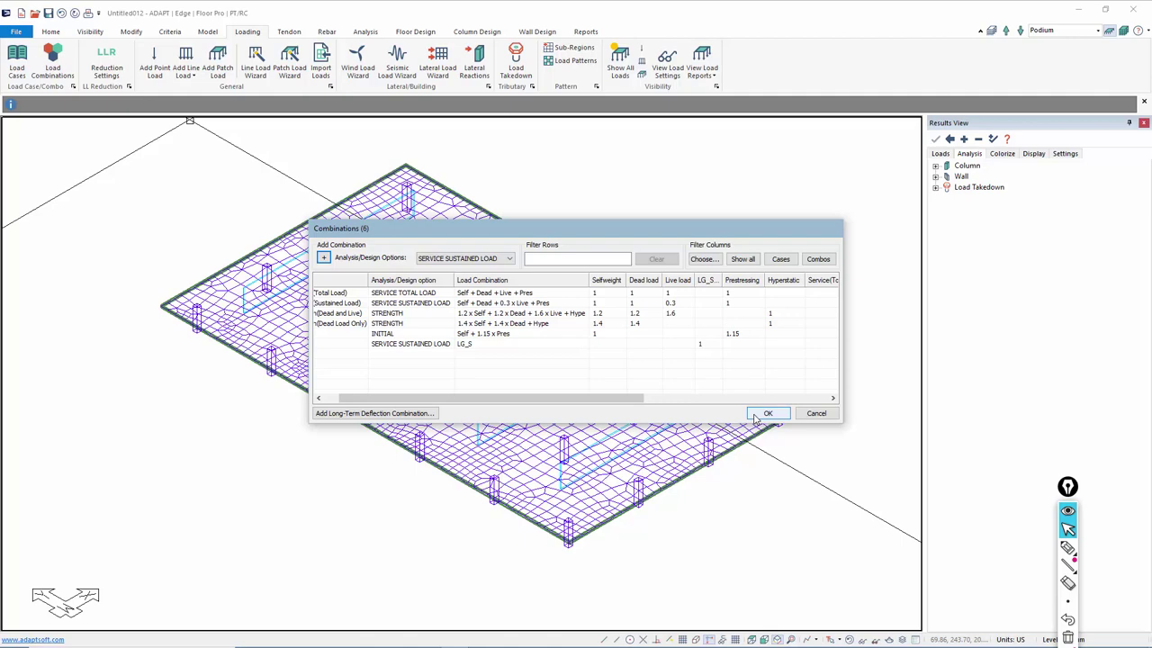
left_click(763, 414)
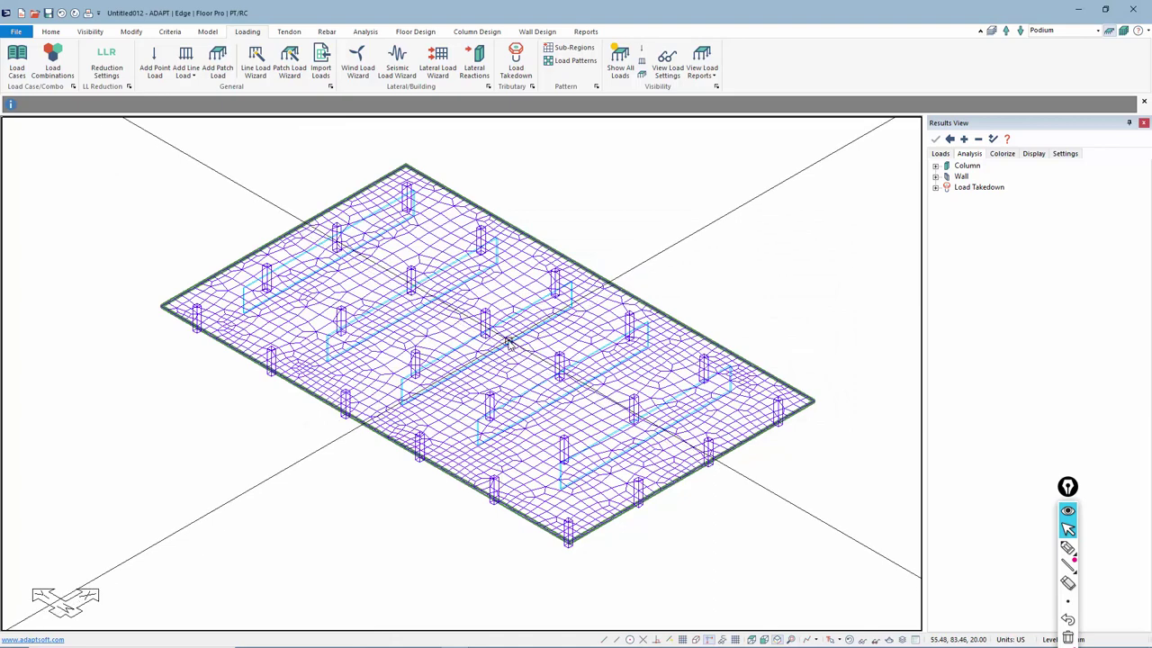
- Analyze the Podium level for the SERV1 combination only, including the Load Takedown tributary reactions for LG_SW, and save the solution
left_click(364, 33)
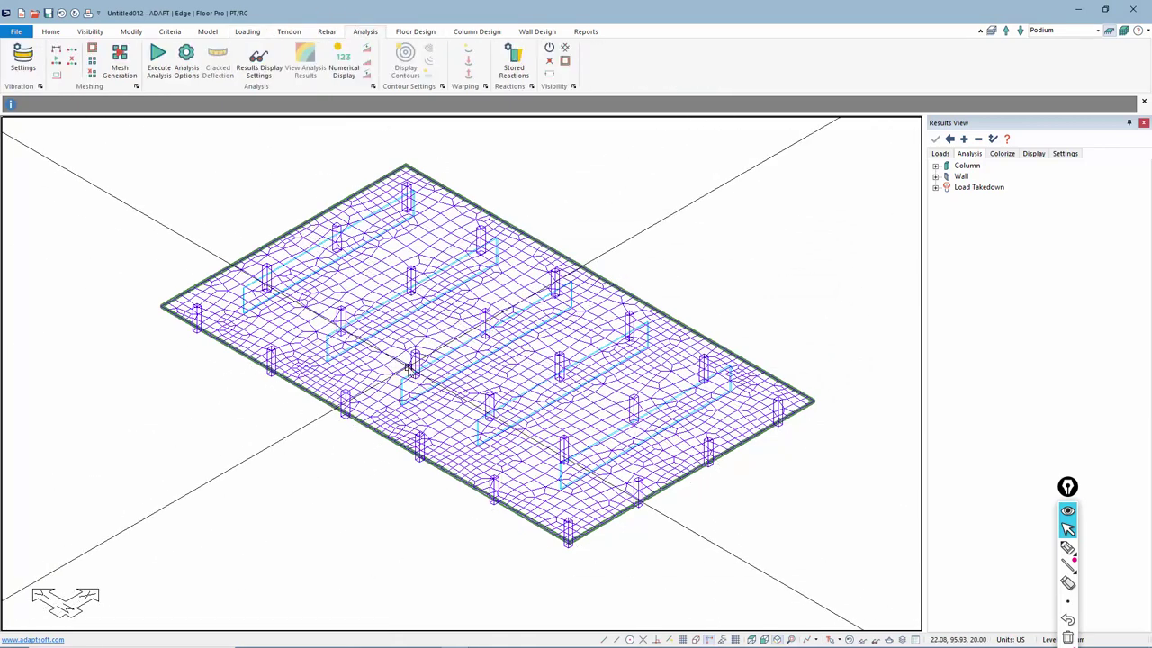
left_click(158, 61)
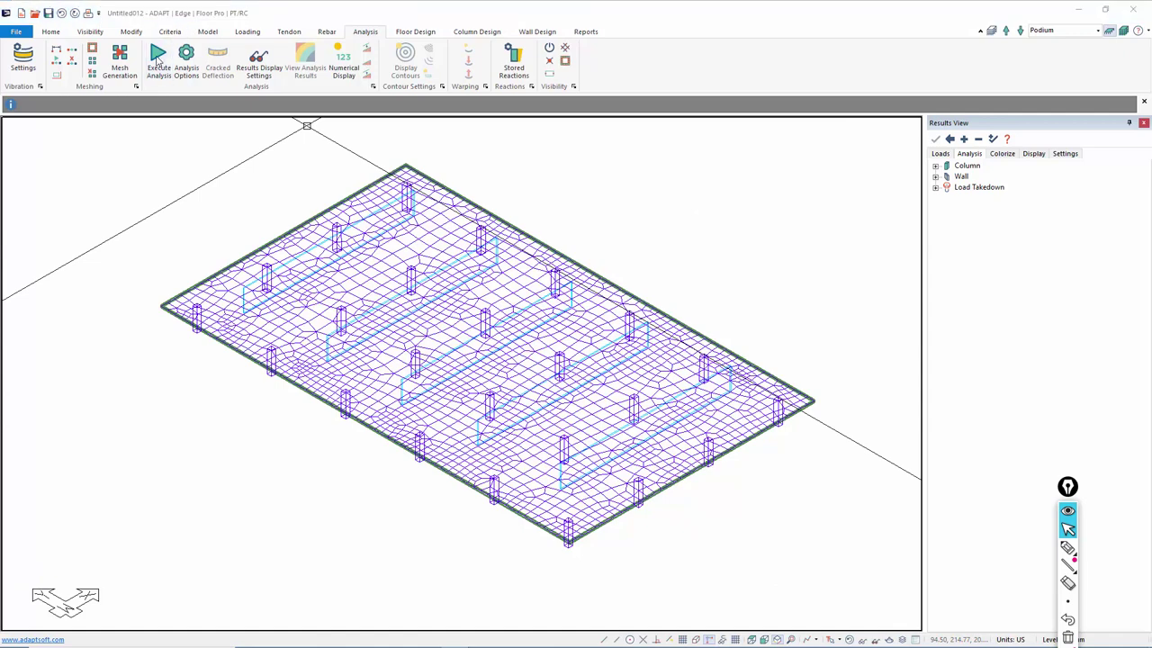
left_click(349, 233)
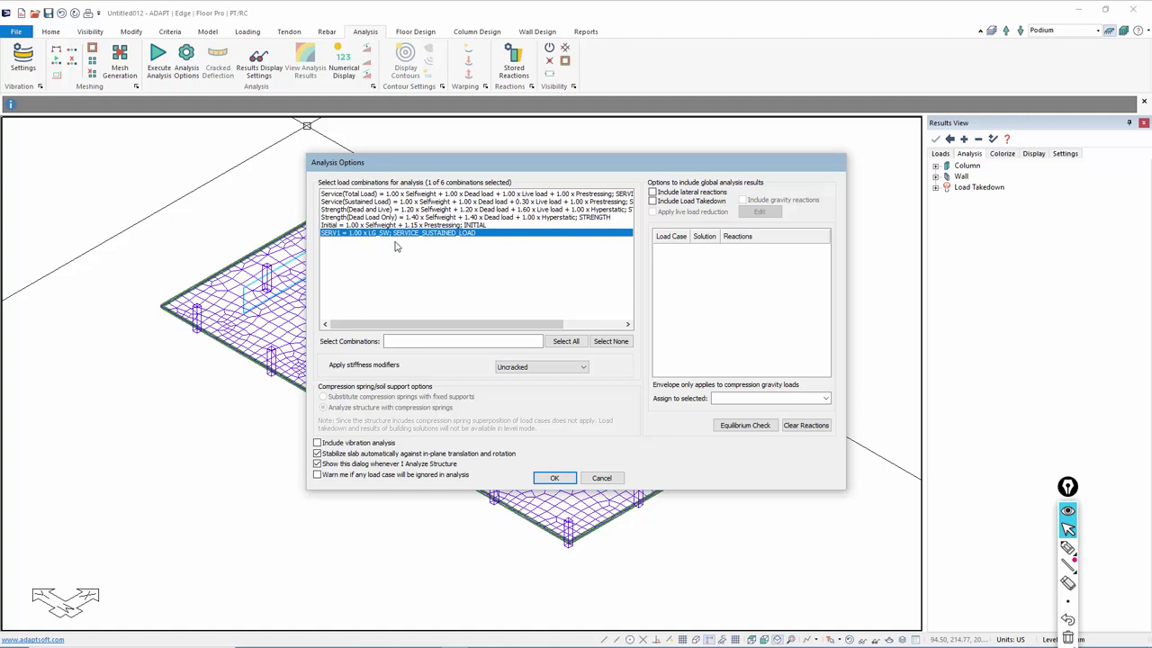
left_click(653, 202)
left_click(666, 252)
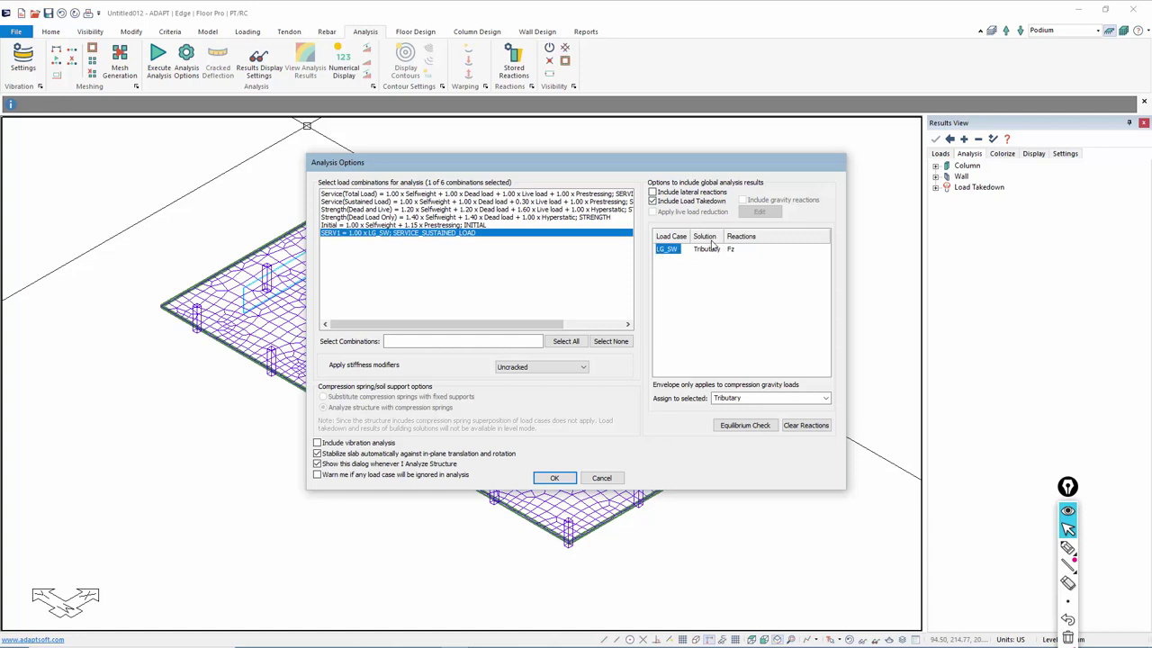
left_click(549, 478)
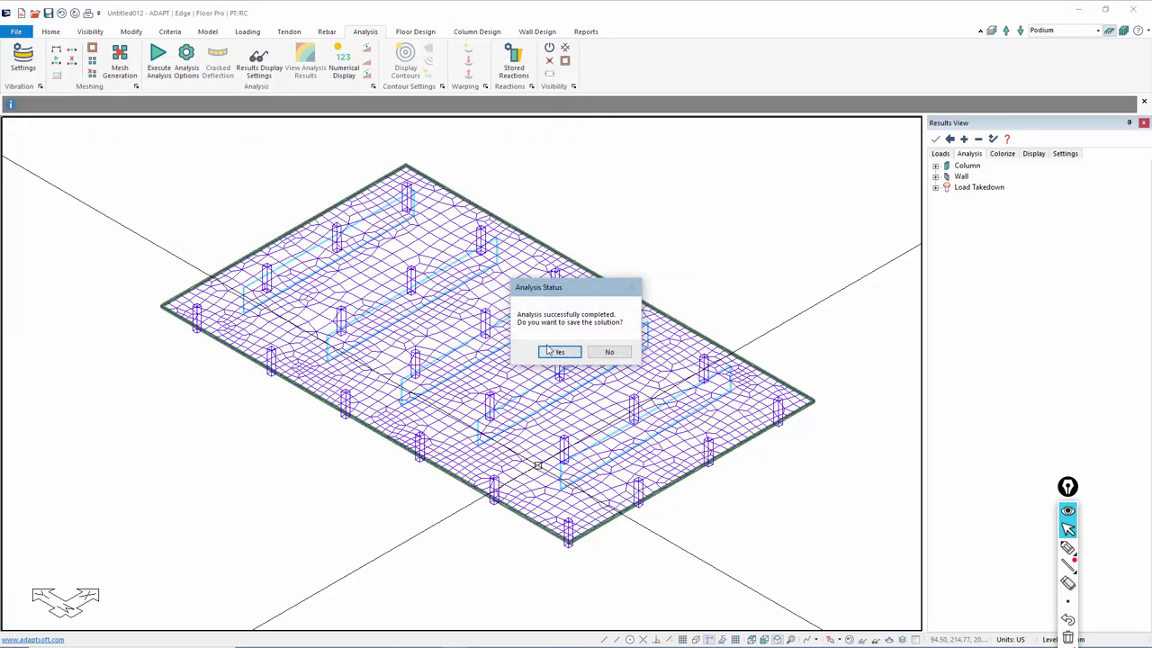
left_click(564, 356)
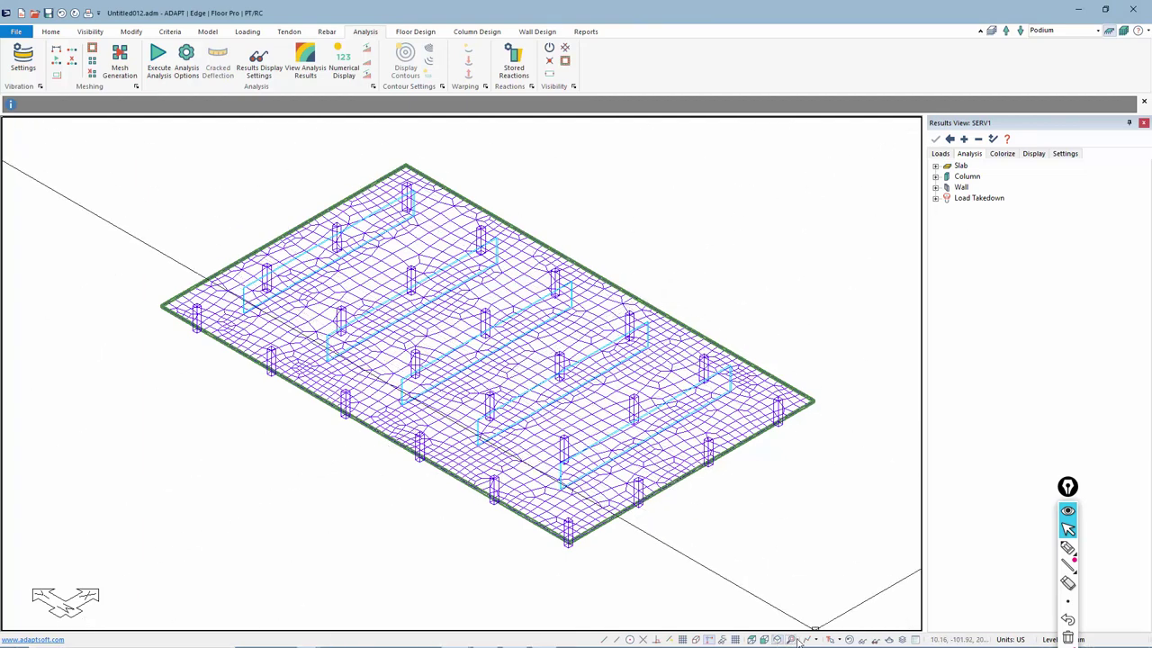
- Hide the mesh and display the slab's Z-Translation deformation contours for SERV1
left_click(849, 640)
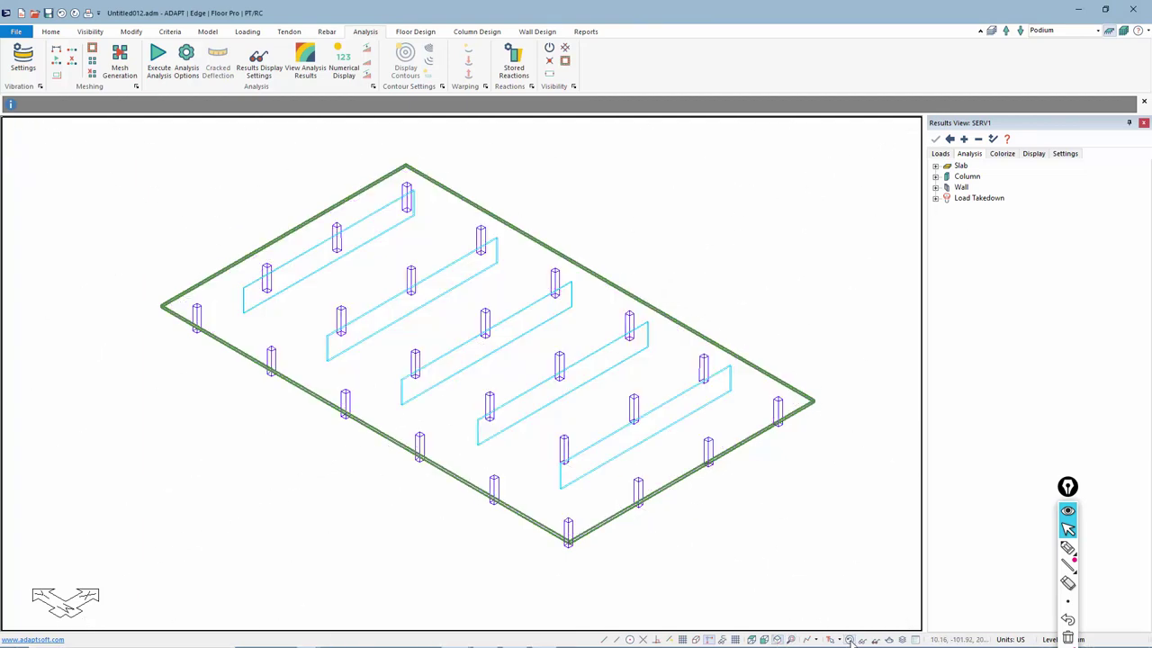
left_click(940, 157)
left_click(936, 167)
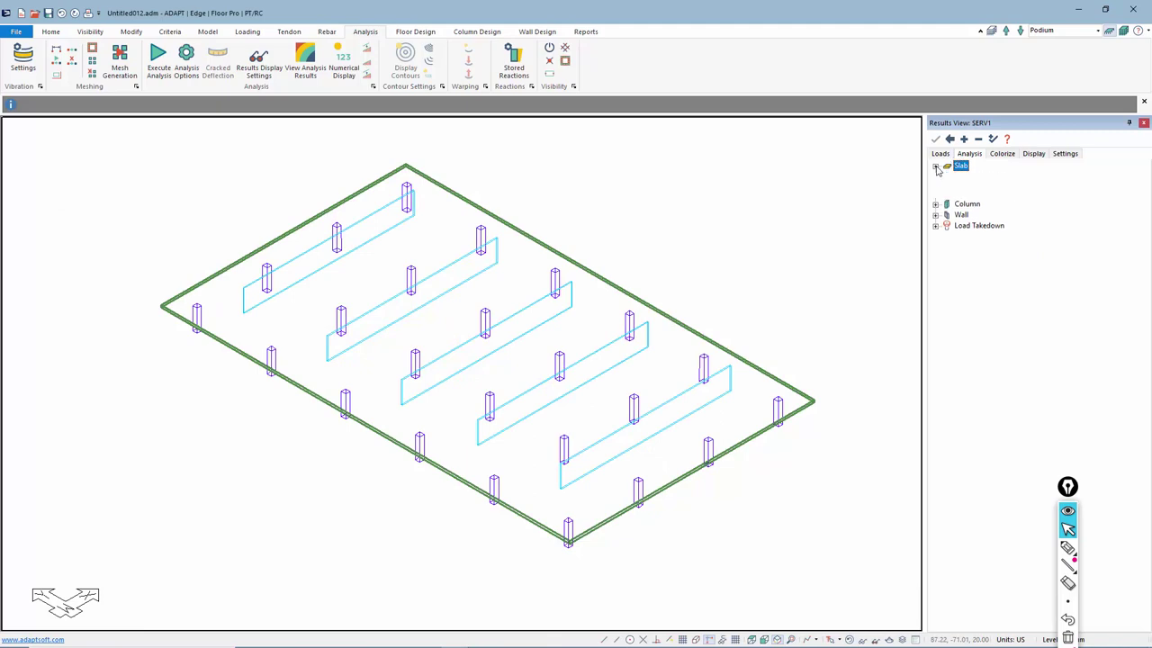
left_click(947, 176)
left_click(968, 209)
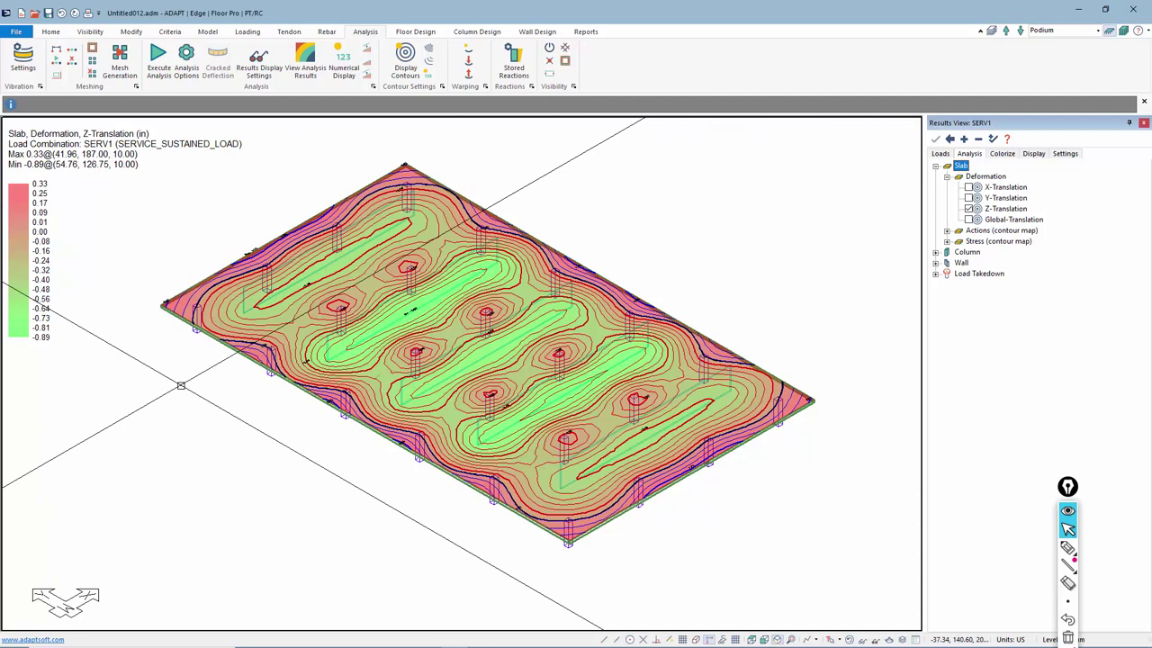
- Open the analysis results in the 3D solid viewer and examine the warped slab and the structure's deformed shape for SERV1
scroll(157, 62, "up", 7)
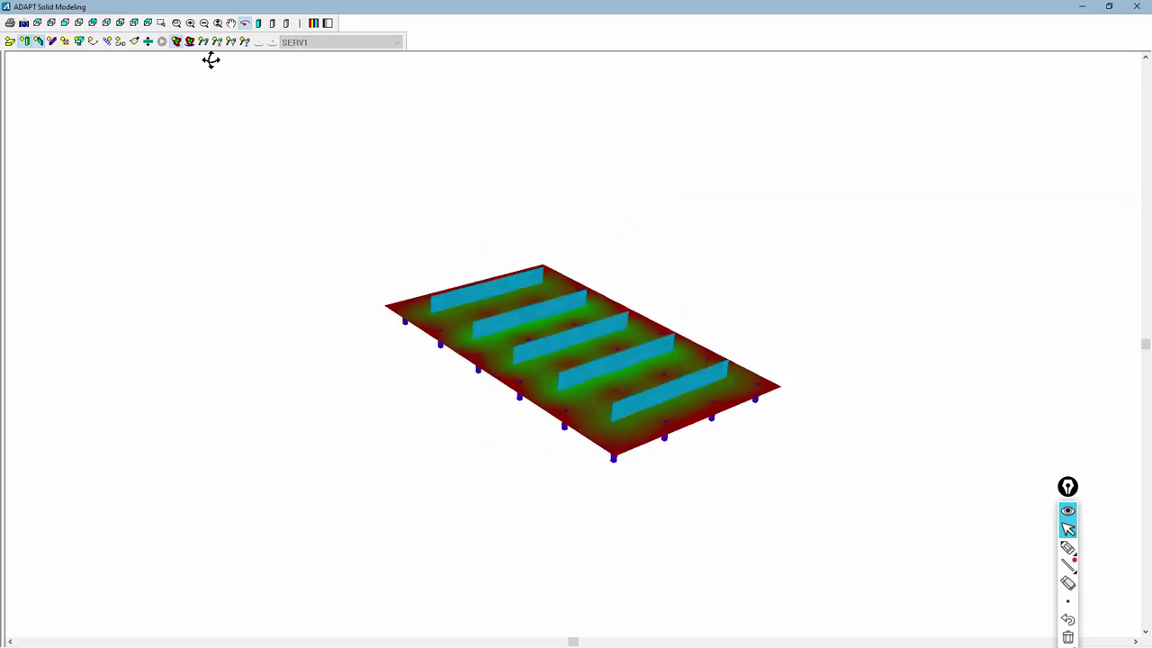
left_click(189, 42)
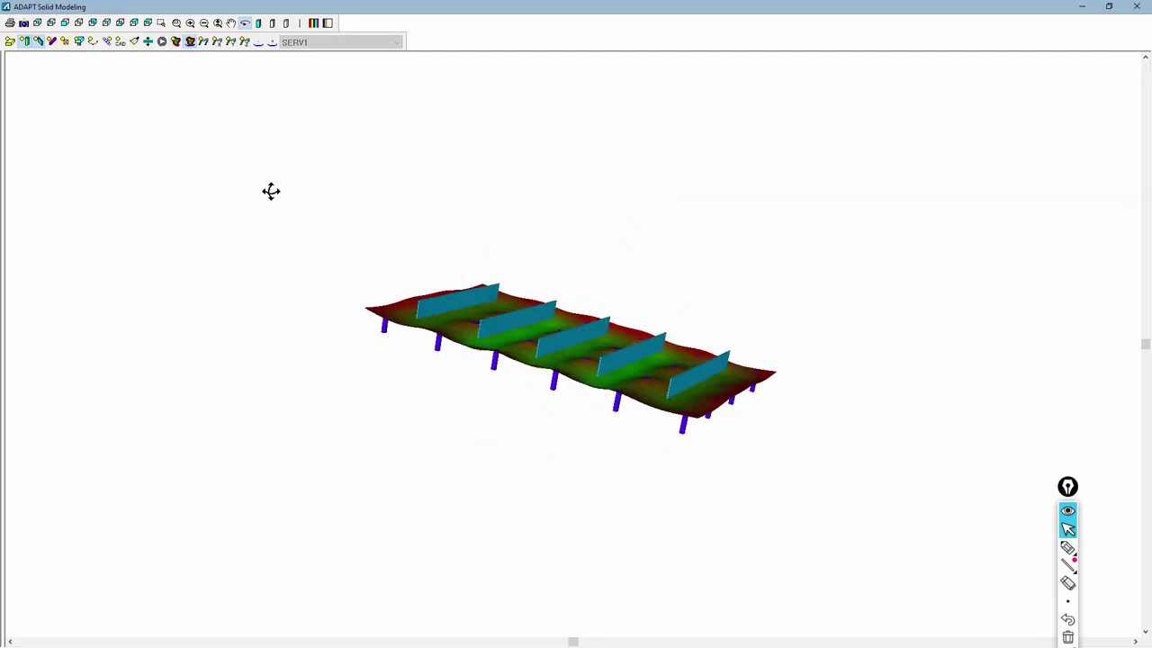
left_click(244, 42)
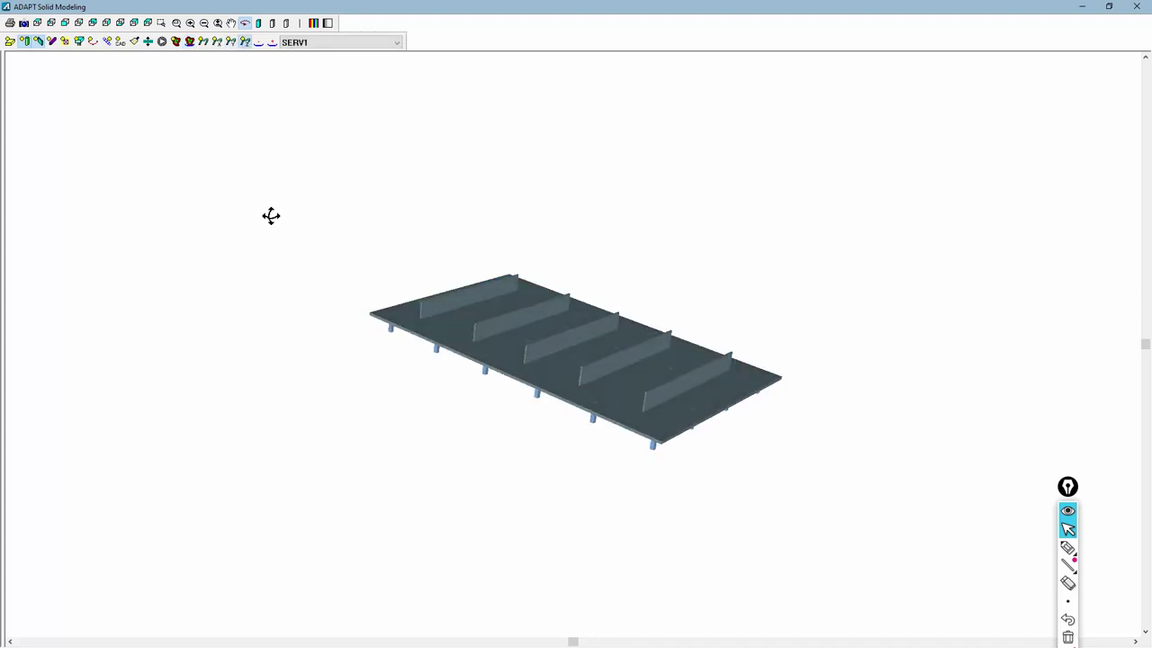
left_click(245, 41)
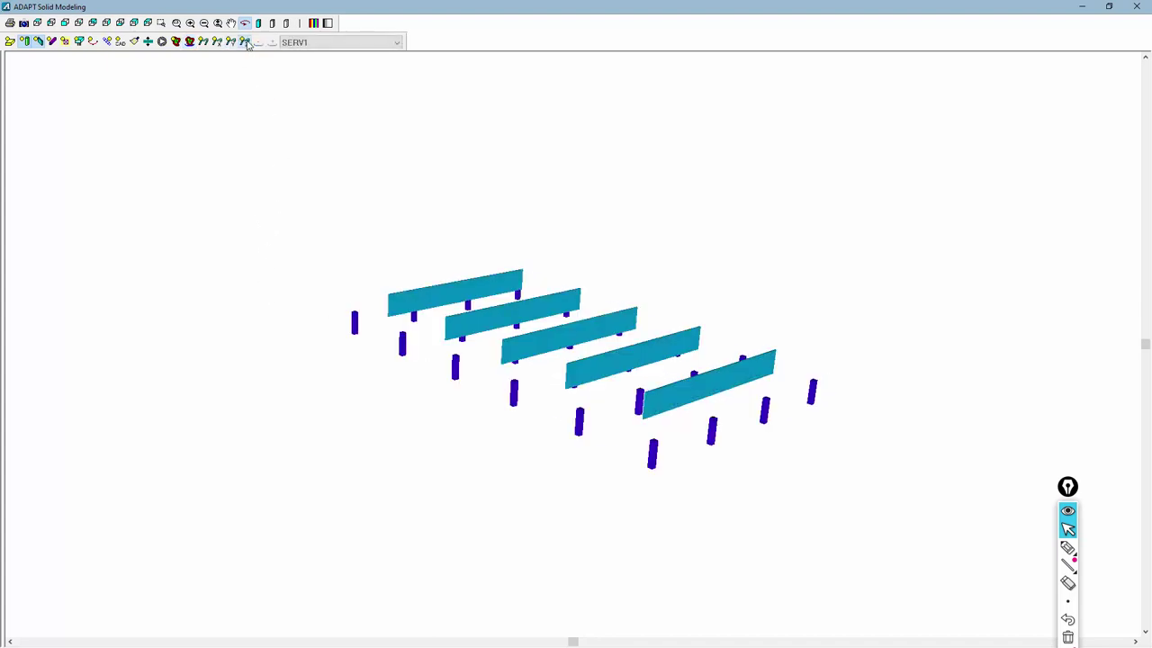
left_click(245, 41)
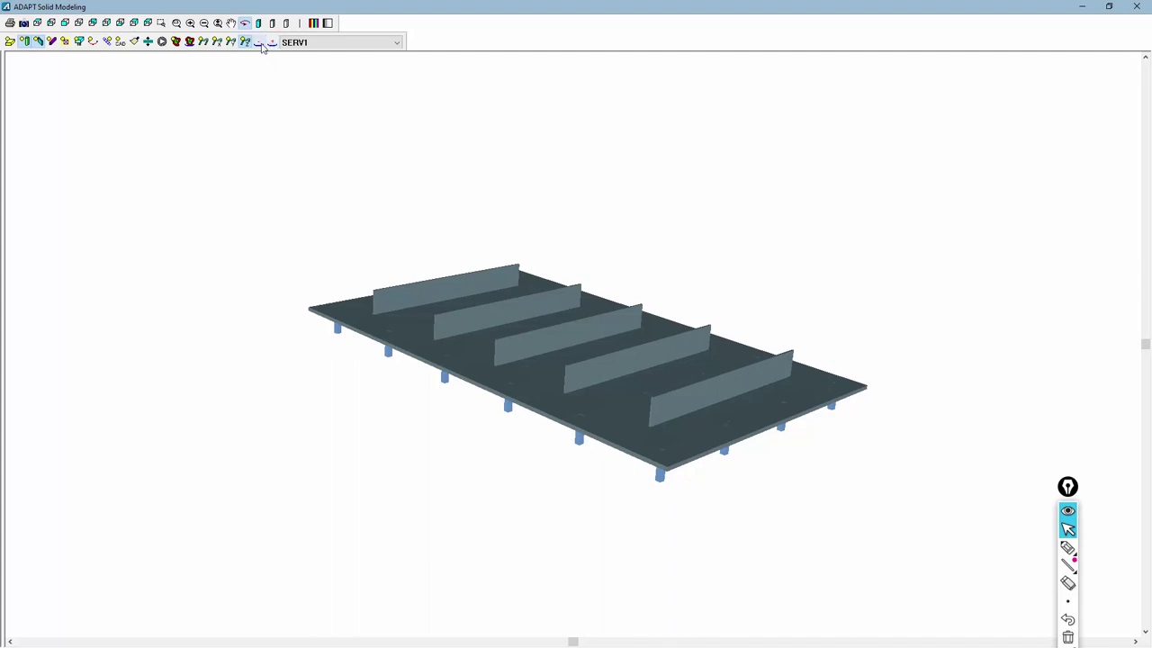
- Show the warped slab without walls and columns, inspect its deflected shape from several angles, and close the 3D viewer
left_click(190, 42)
mouse_move(246, 306)
left_mouse_down()
mouse_move(266, 309)
mouse_move(254, 308)
left_mouse_up()
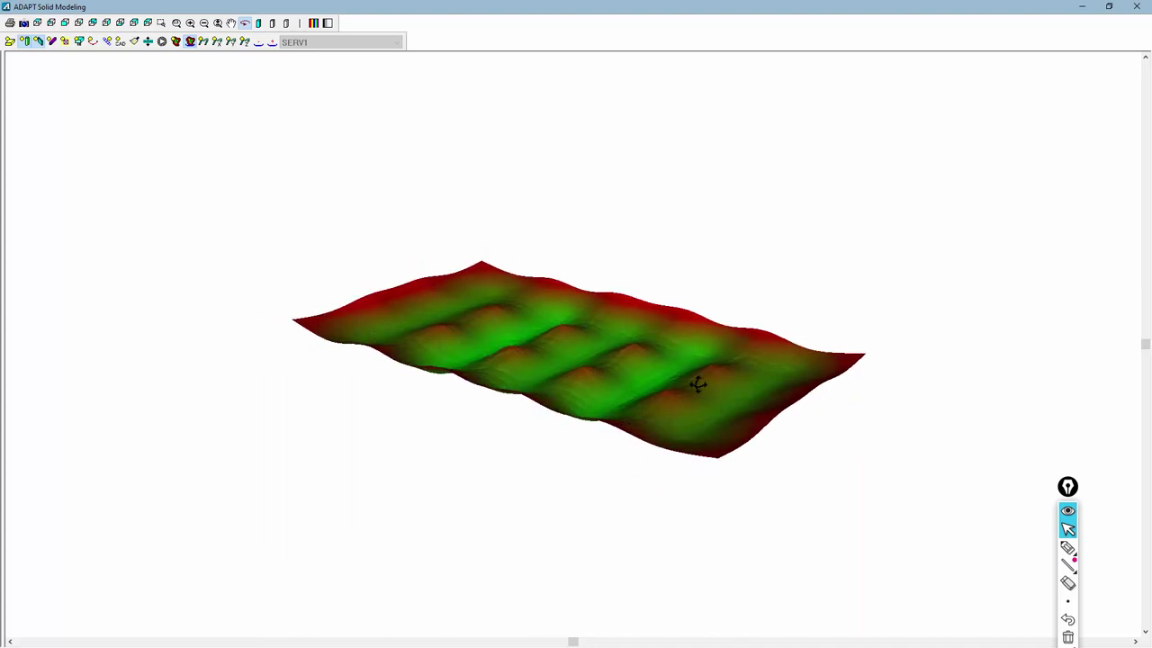
left_click_drag(641, 533, 812, 350)
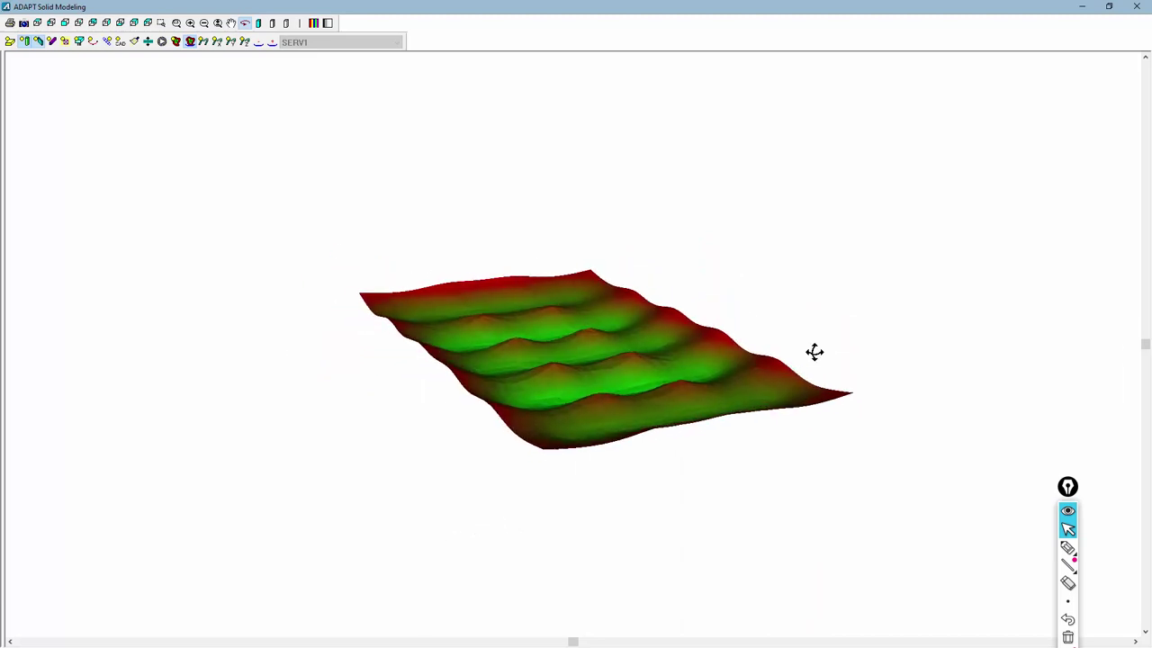
left_click(1141, 8)
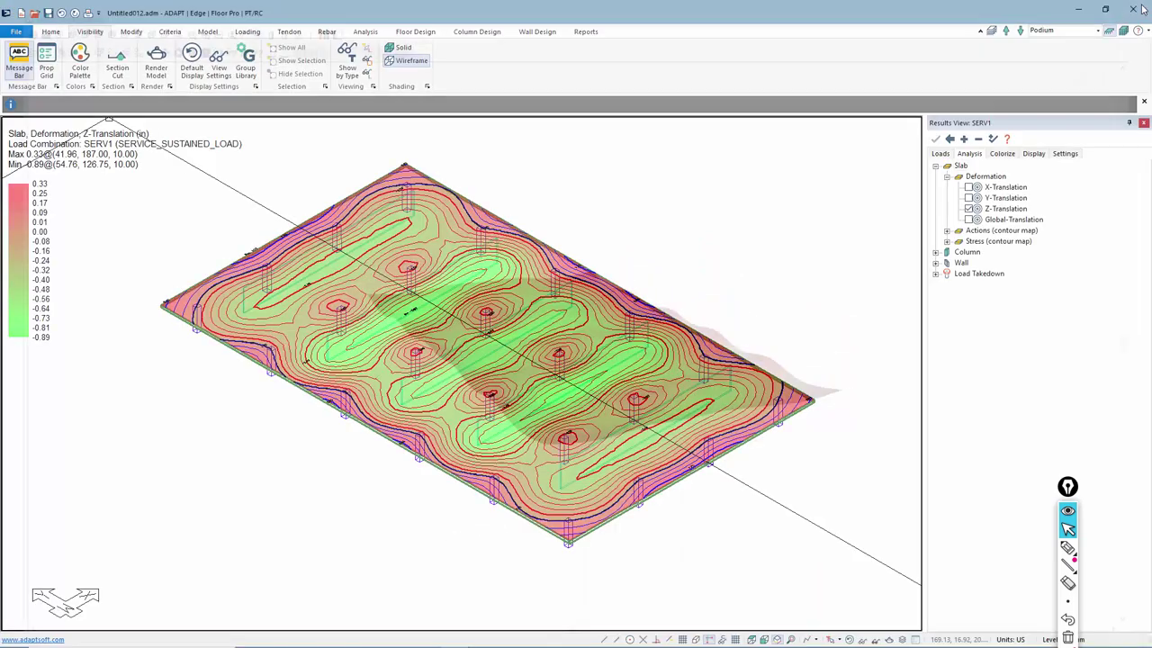